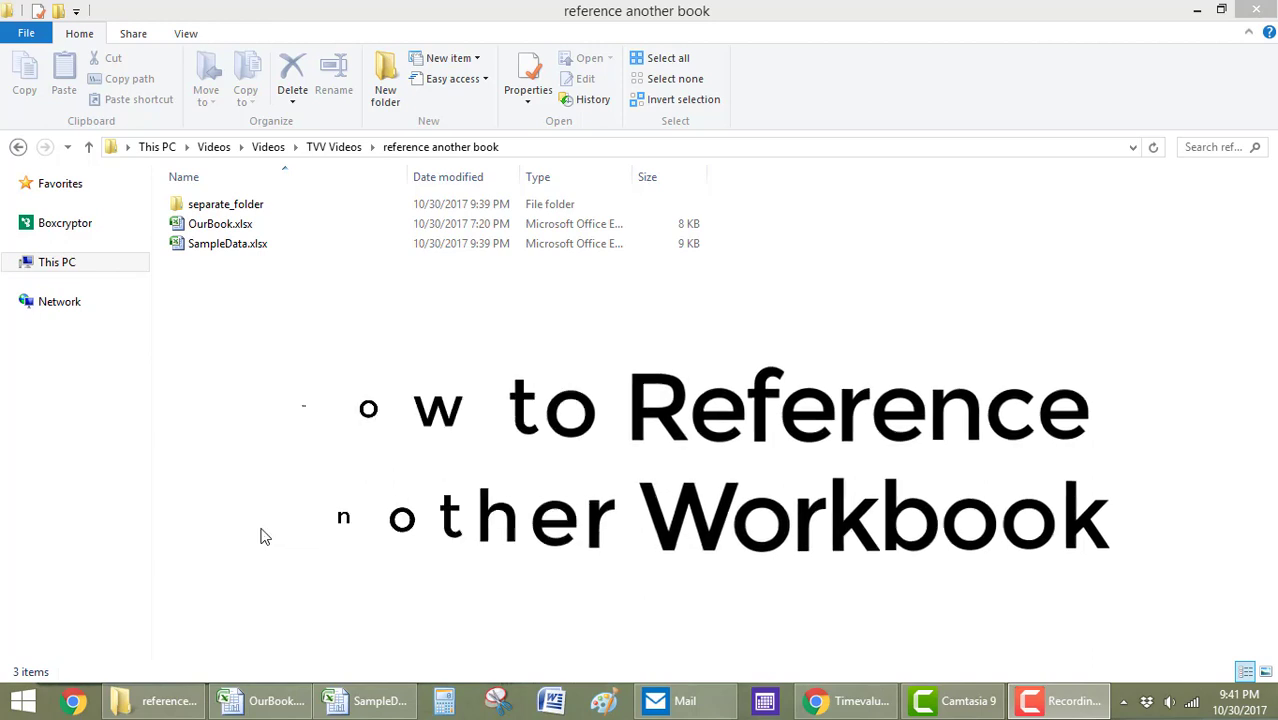
# Step: Look over the sheets of the OurBook.xlsx workbook and the SampleData.xlsx workbook
pyautogui.click(268, 700)
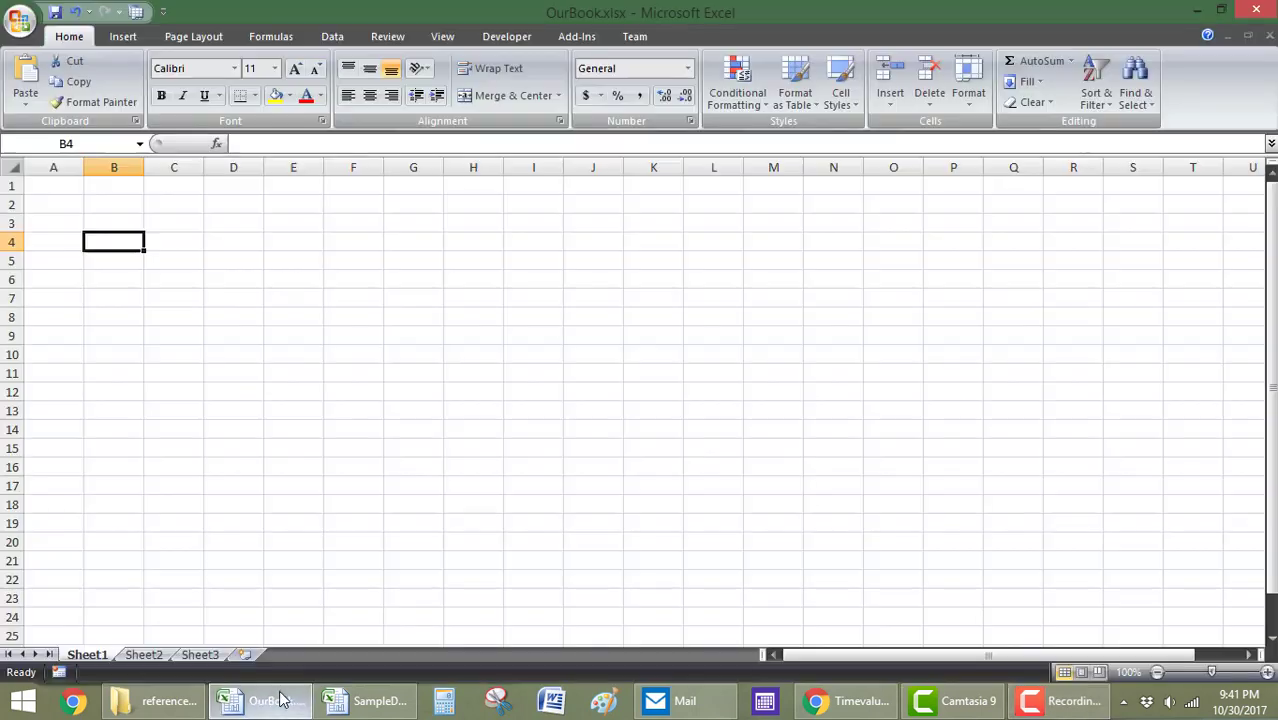
pyautogui.click(135, 656)
pyautogui.click(88, 655)
pyautogui.click(130, 655)
pyautogui.click(104, 658)
pyautogui.click(345, 697)
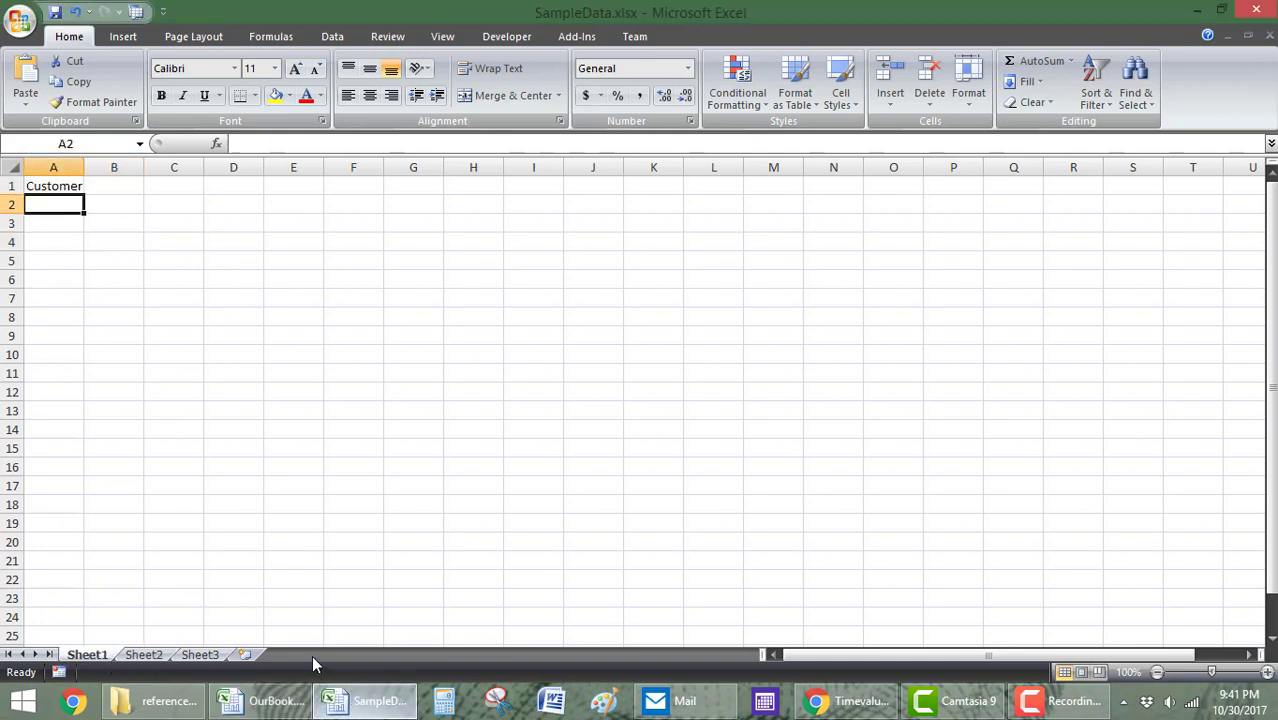
pyautogui.click(268, 700)
# Step: Check in File Explorer which folder holds OurBook.xlsx and SampleData.xlsx
pyautogui.click(158, 700)
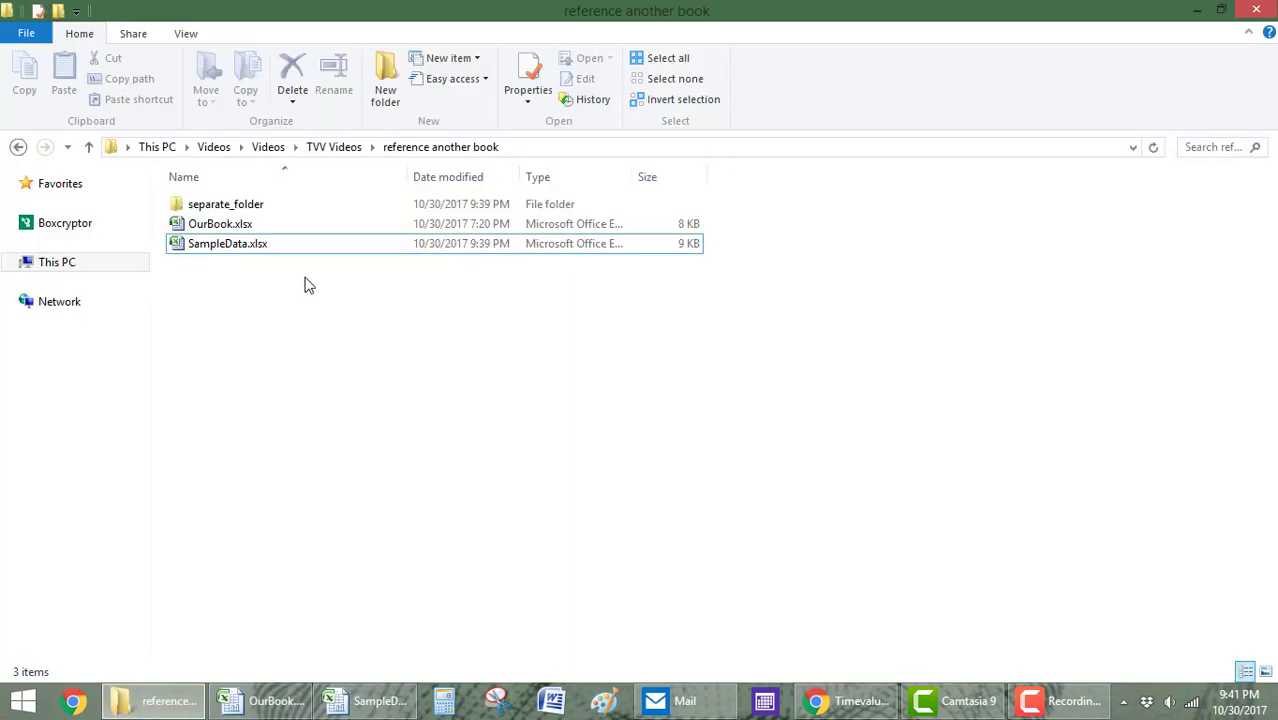
pyautogui.click(622, 148)
pyautogui.moveTo(126, 148); pyautogui.dragTo(462, 148)
pyautogui.click(385, 311)
pyautogui.click(270, 700)
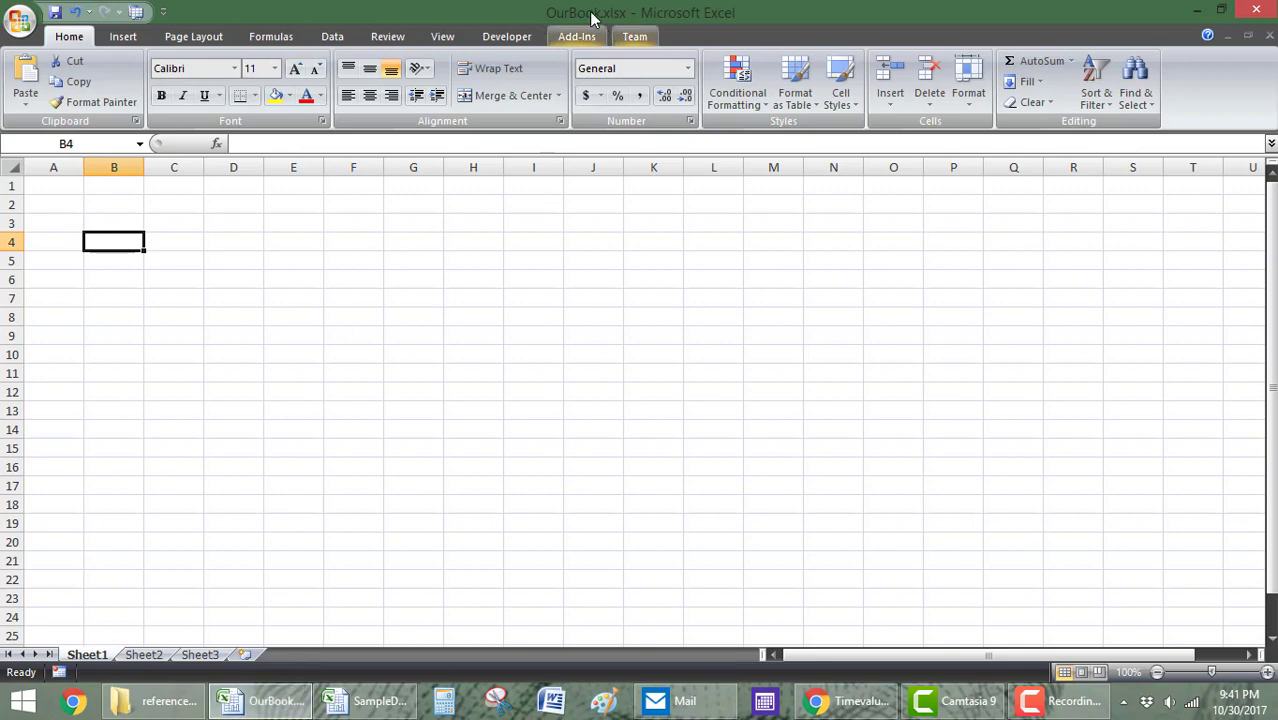
pyautogui.click(177, 240)
pyautogui.click(78, 189)
# Step: In SampleData.xlsx, enter the headers Customer Name, Customer ID, Order # and Cost in cells A1:D1
pyautogui.click(360, 700)
pyautogui.click(293, 485)
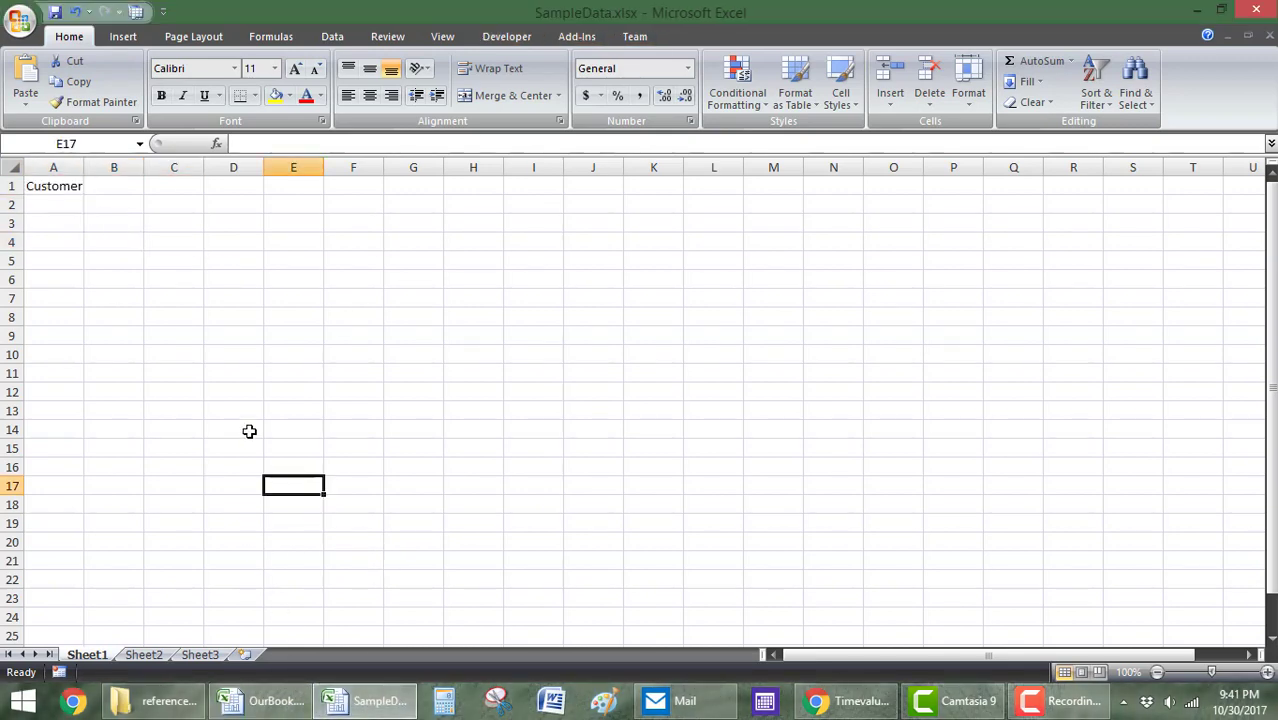
pyautogui.doubleClick(84, 167)
pyautogui.click(80, 185)
pyautogui.write('Customer N')
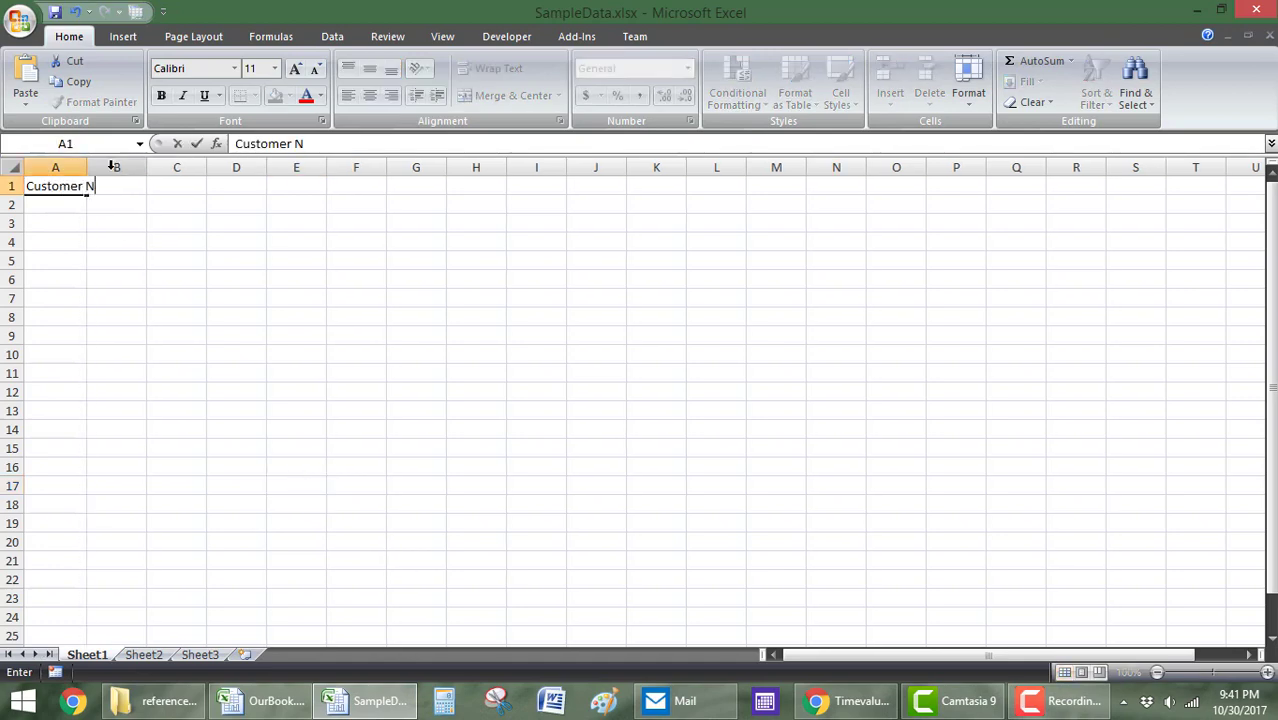
pyautogui.write('ame')
pyautogui.press('Tab')
pyautogui.write('Customer')
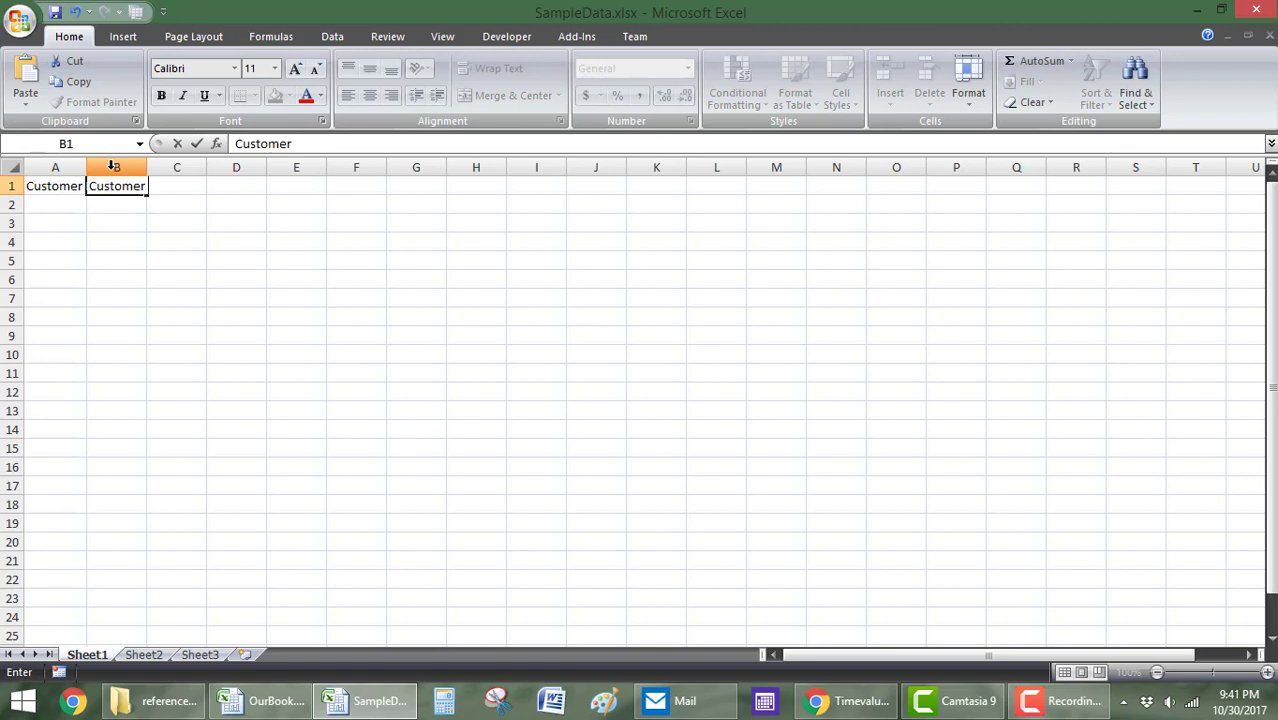
pyautogui.write(' ID')
pyautogui.press('Tab')
pyautogui.write('Ord')
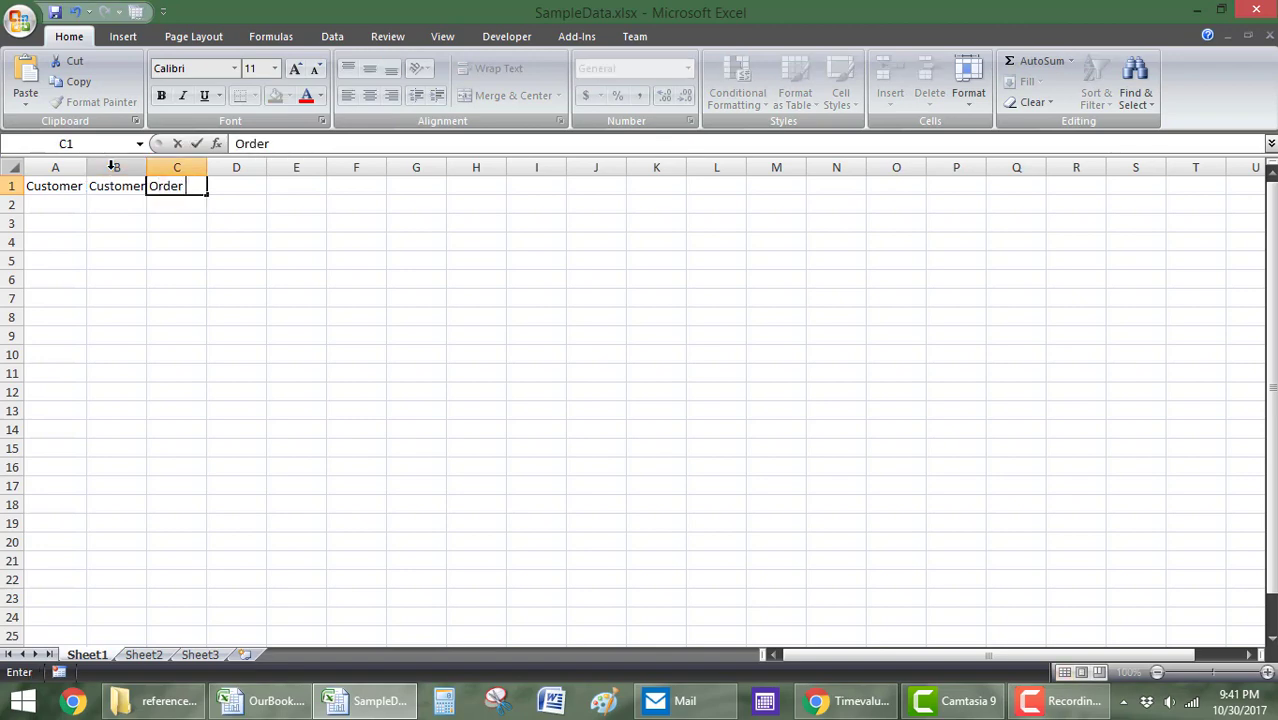
pyautogui.press('Tab')
pyautogui.write('Cost')
pyautogui.press('Return')
# Step: Autofit the widths of all columns in the sheet to their header text
pyautogui.click(20, 166)
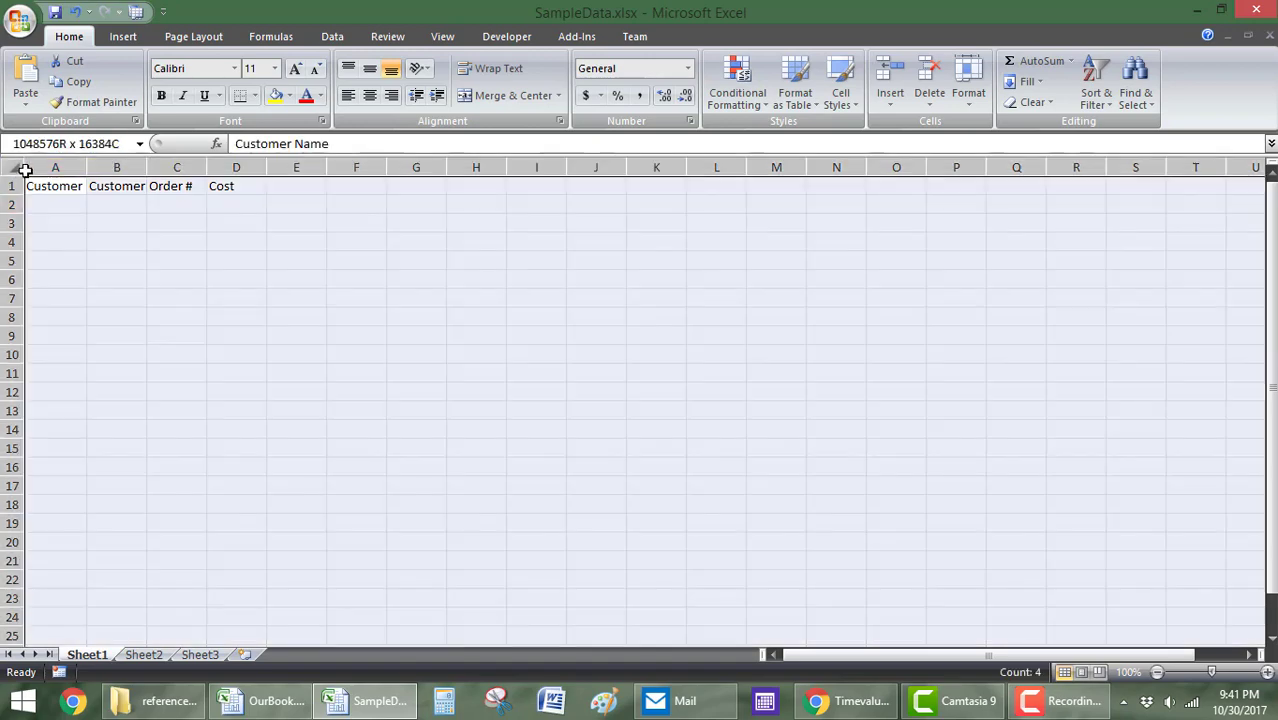
pyautogui.doubleClick(88, 171)
pyautogui.click(117, 205)
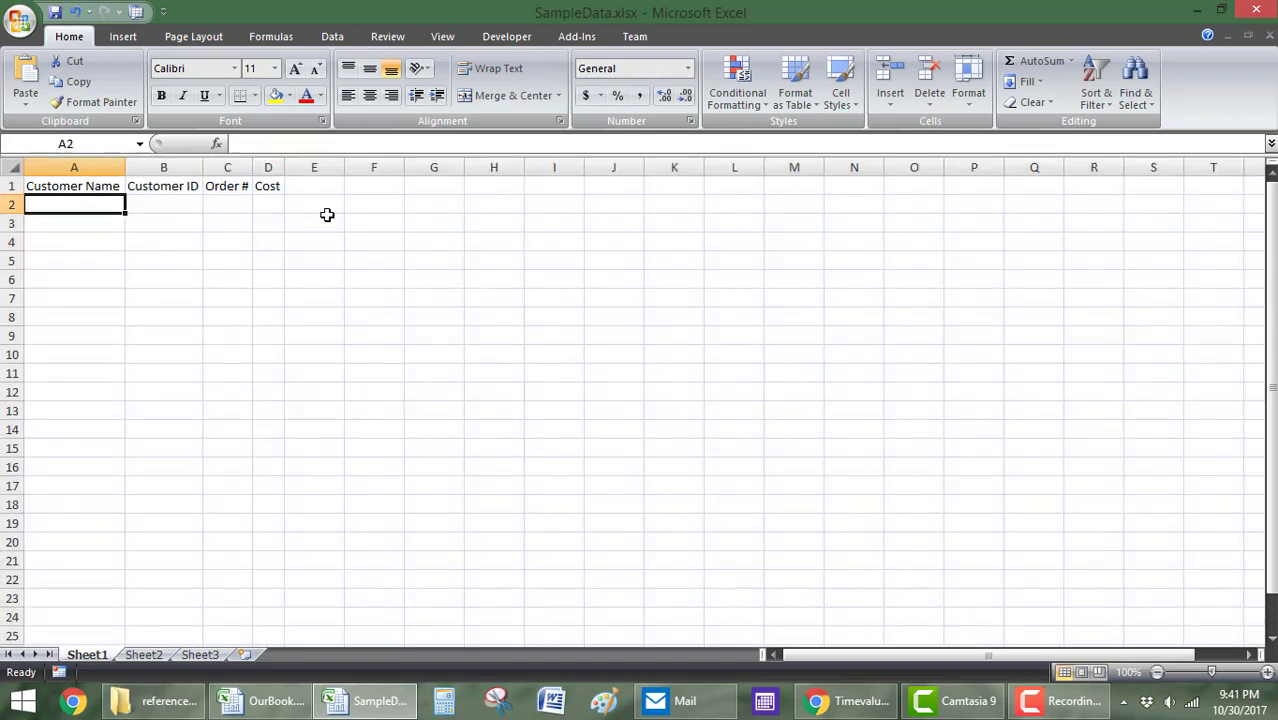
# Step: Enter the first names of five customers in A2:A6, under the Customer Name header
pyautogui.write('Homer')
pyautogui.press('Return')
pyautogui.write('Marge')
pyautogui.press('Return')
pyautogui.write('Bart')
pyautogui.press('Return')
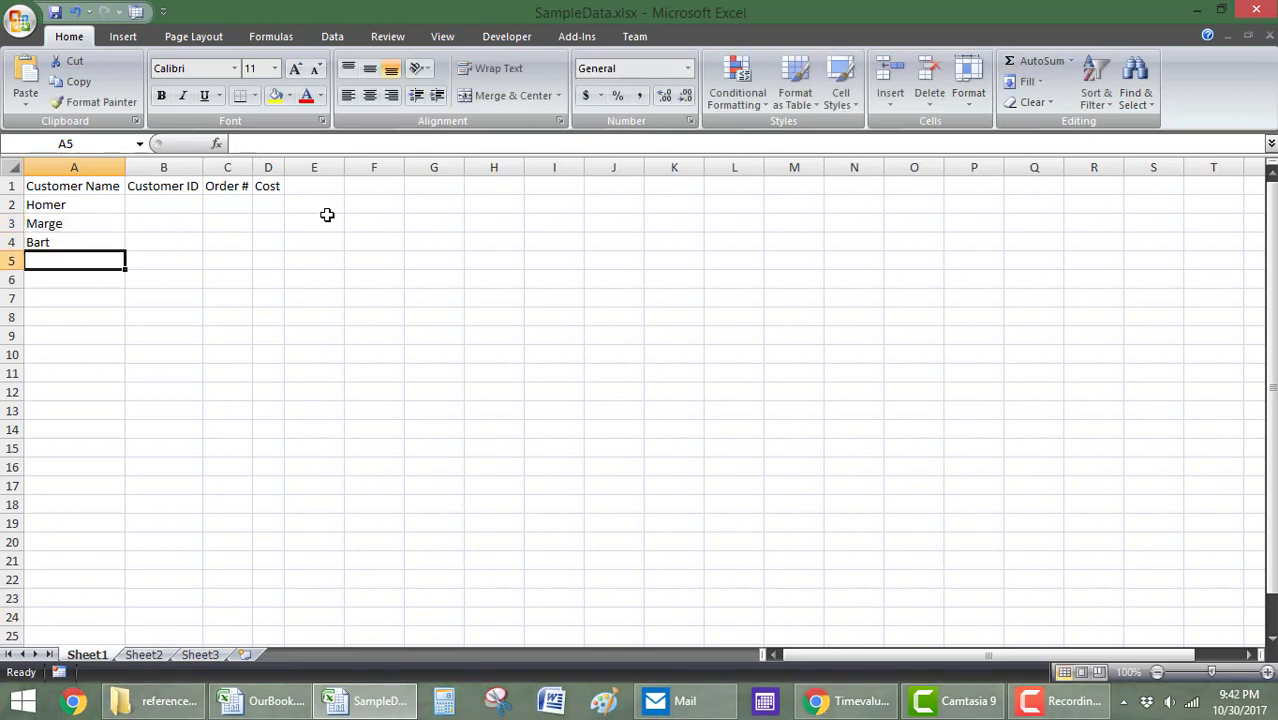
pyautogui.write('Lisa')
pyautogui.press('Return')
pyautogui.write('Maggie')
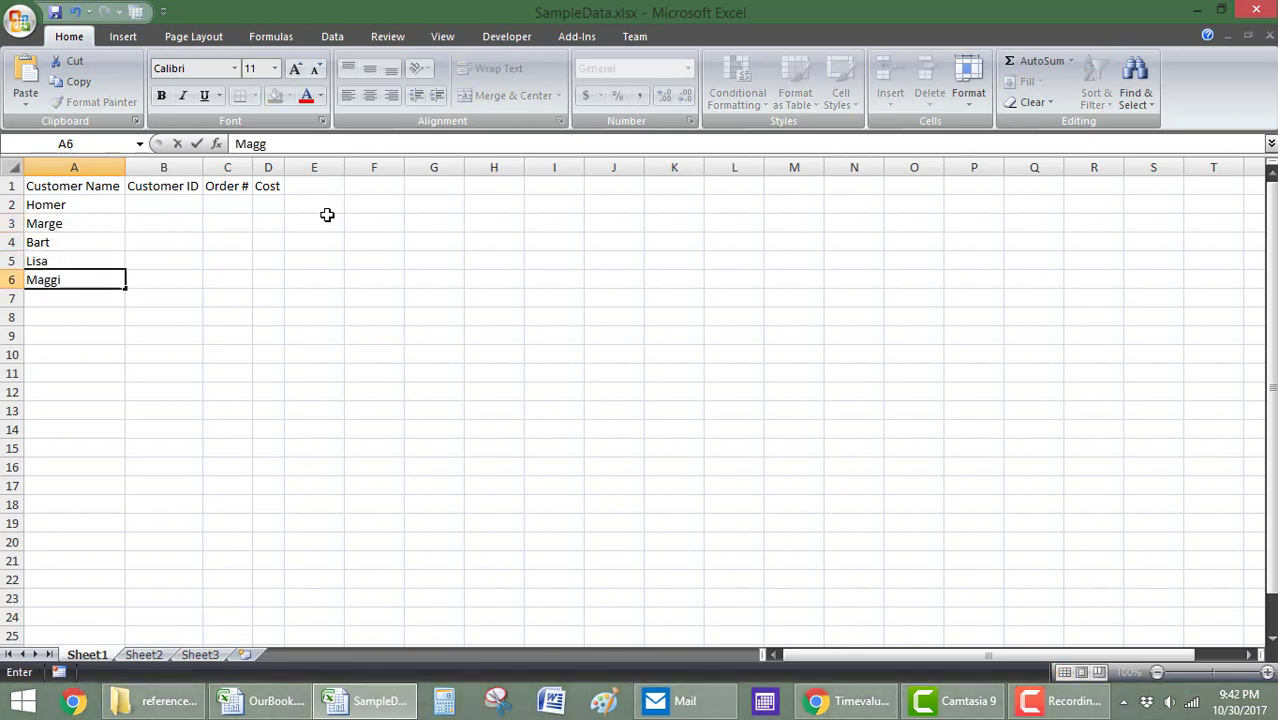
pyautogui.press('Tab')
# Step: Enter sequential customer IDs for the five customers in B2:B6
pyautogui.click(192, 189)
pyautogui.click(193, 204)
pyautogui.write('12')
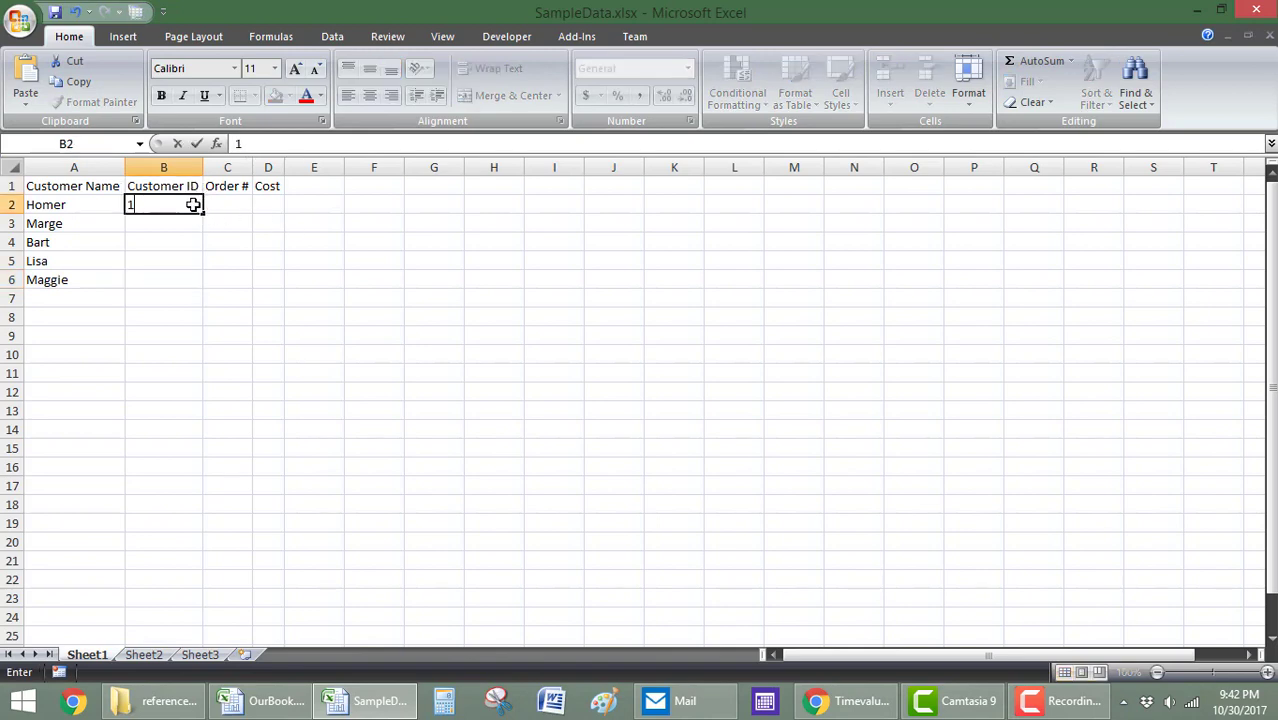
pyautogui.press('Return')
pyautogui.write('2')
pyautogui.press('Return')
pyautogui.write('3')
pyautogui.press('Return')
pyautogui.write('4')
pyautogui.press('Return')
pyautogui.write('5')
# Step: Enter sequential order numbers for the five customers in C2:C6, under the Order # header
pyautogui.press('Tab')
pyautogui.press('Up')
pyautogui.press('Up')
pyautogui.press('Up')
pyautogui.press('Up')
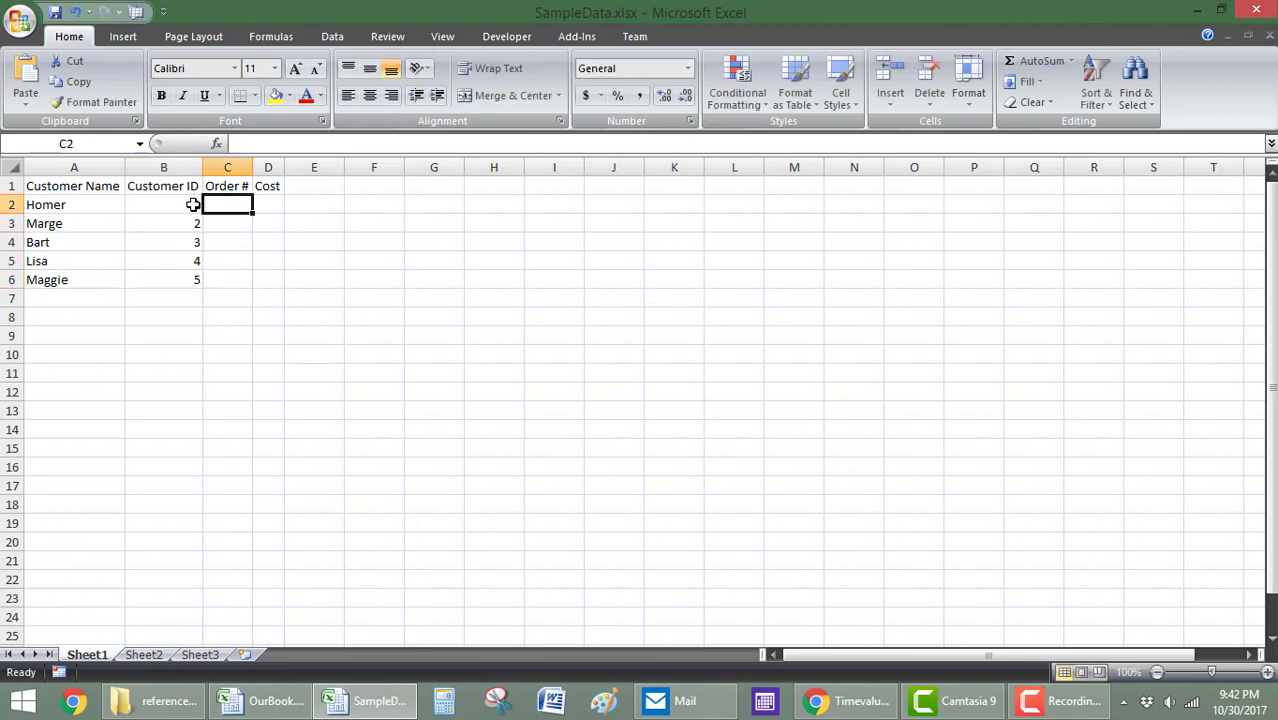
pyautogui.write('101')
pyautogui.press('Return')
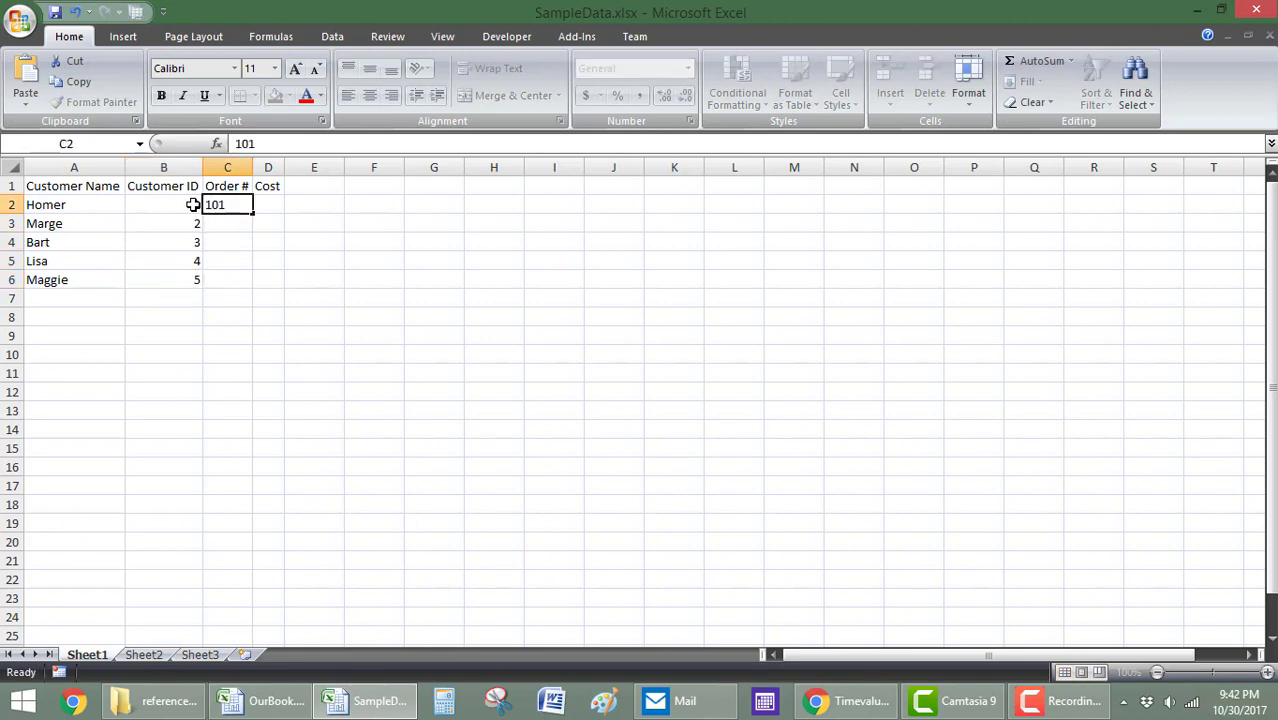
pyautogui.write('102')
pyautogui.press('Return')
pyautogui.write('103')
pyautogui.press('Return')
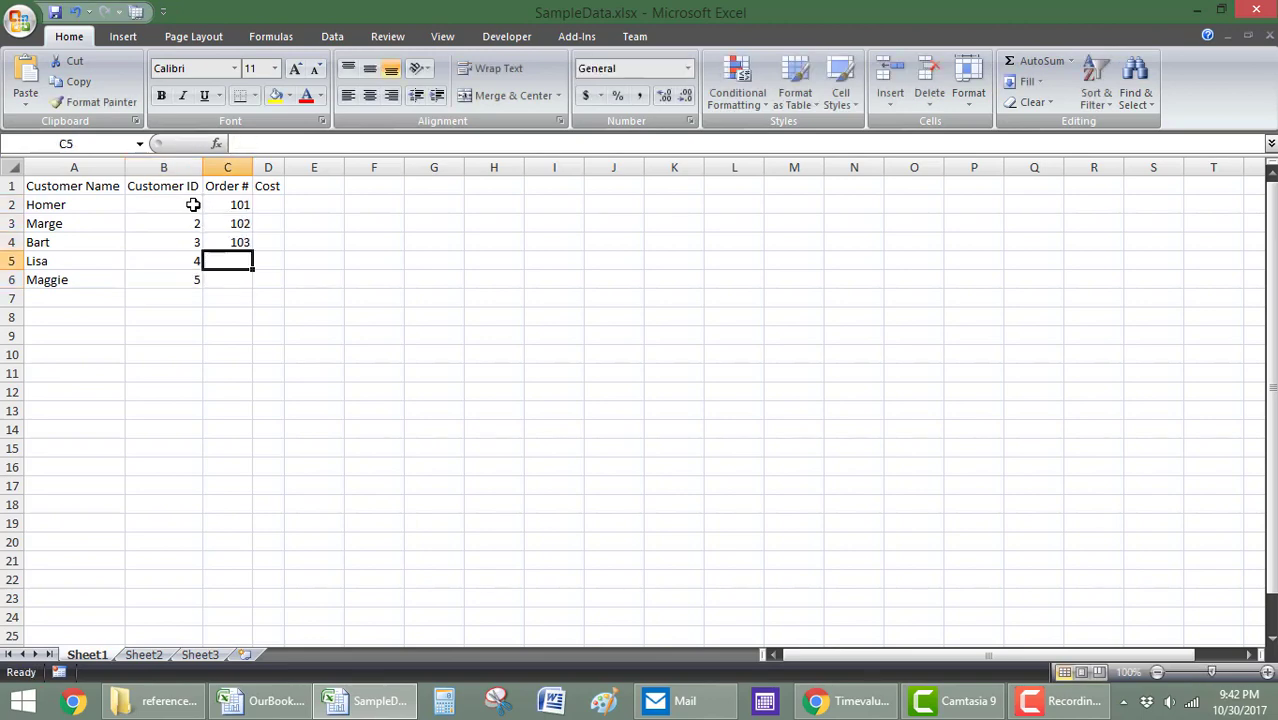
pyautogui.write('010')
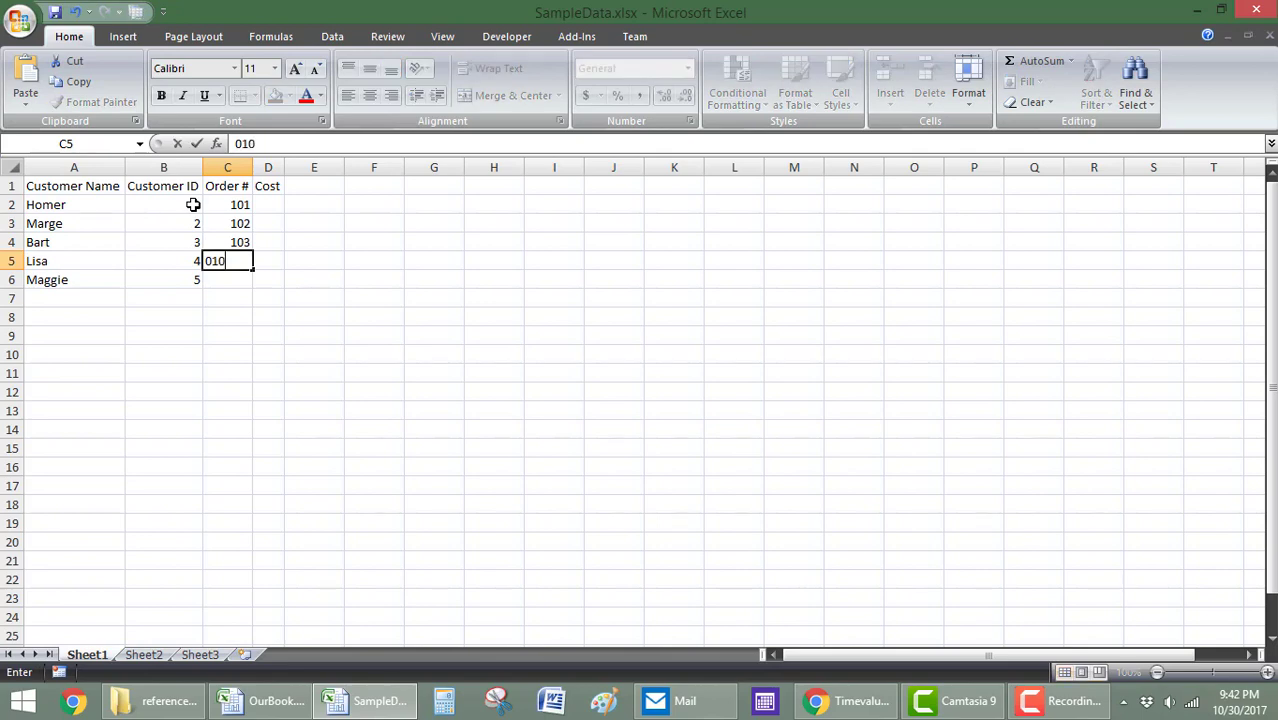
pyautogui.write('4')
pyautogui.press('Return')
pyautogui.write('105')
pyautogui.press('Return')
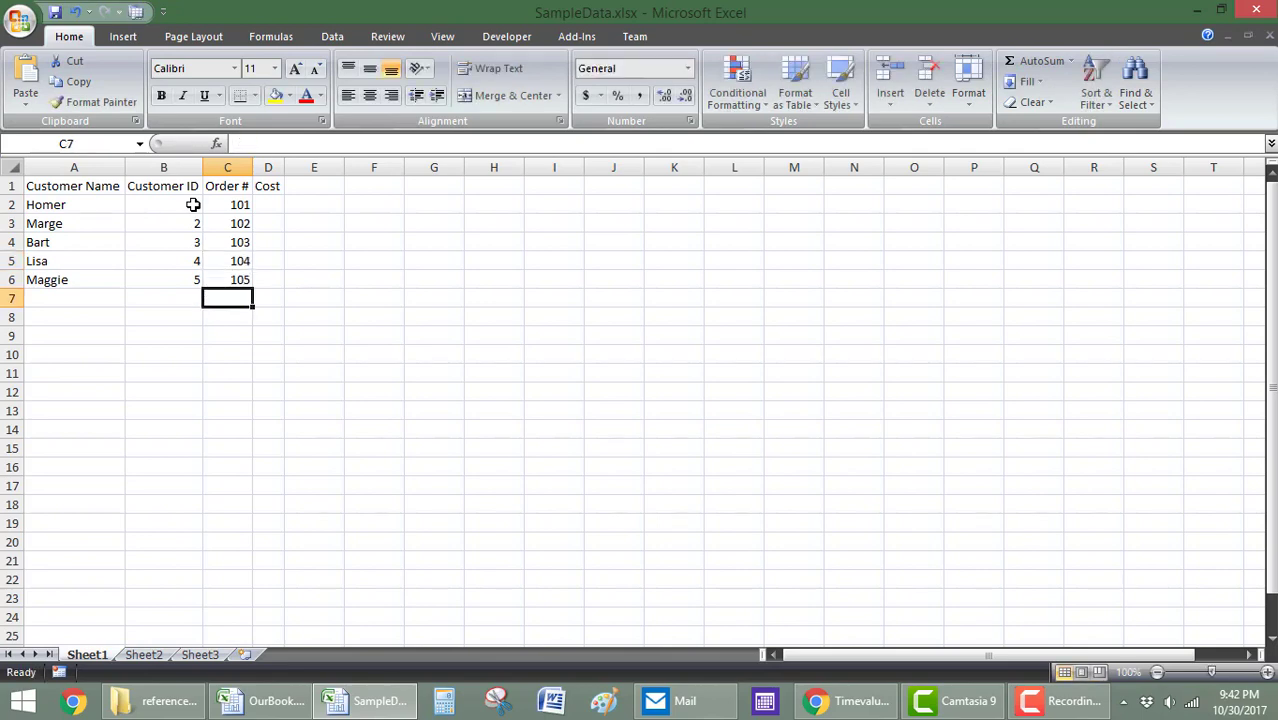
# Step: Enter a RANDBETWEEN formula in D2 that generates a random cost between 10 and 50
pyautogui.press('Right')
pyautogui.press('Up')
pyautogui.press('Up')
pyautogui.press('Up')
pyautogui.press('Up')
pyautogui.press('Up')
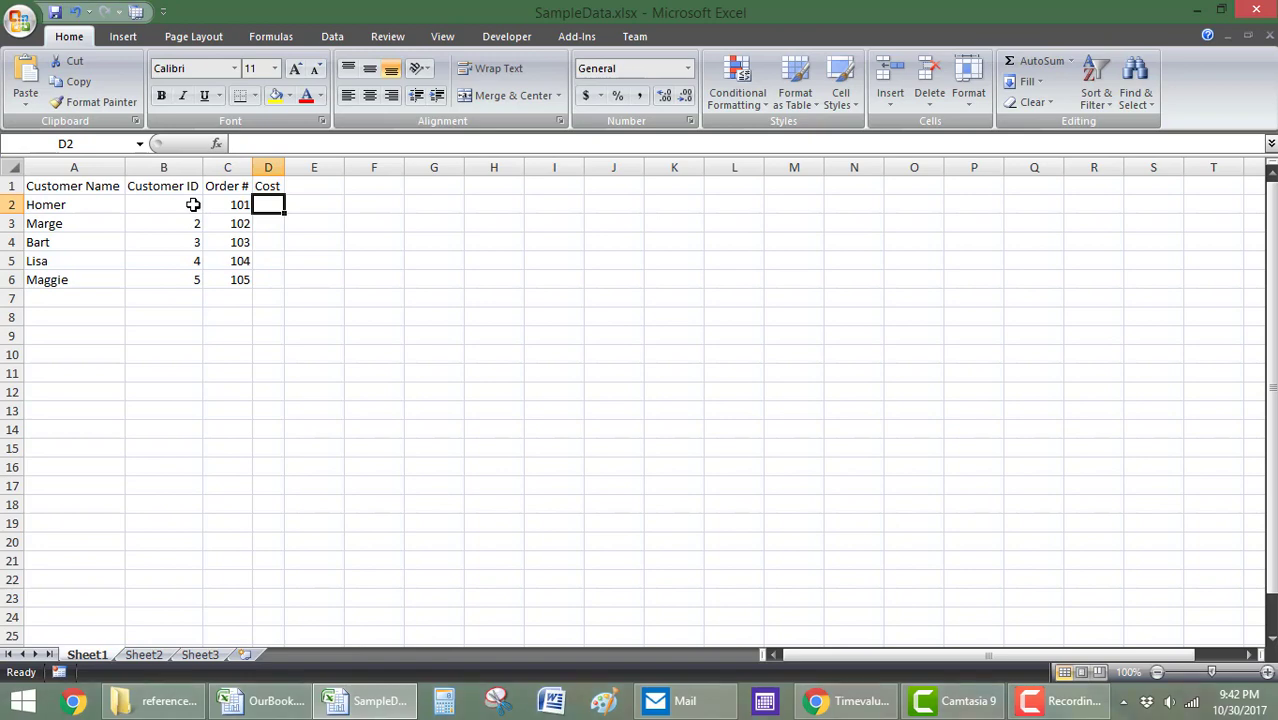
pyautogui.write('=randbe')
pyautogui.press('Tab')
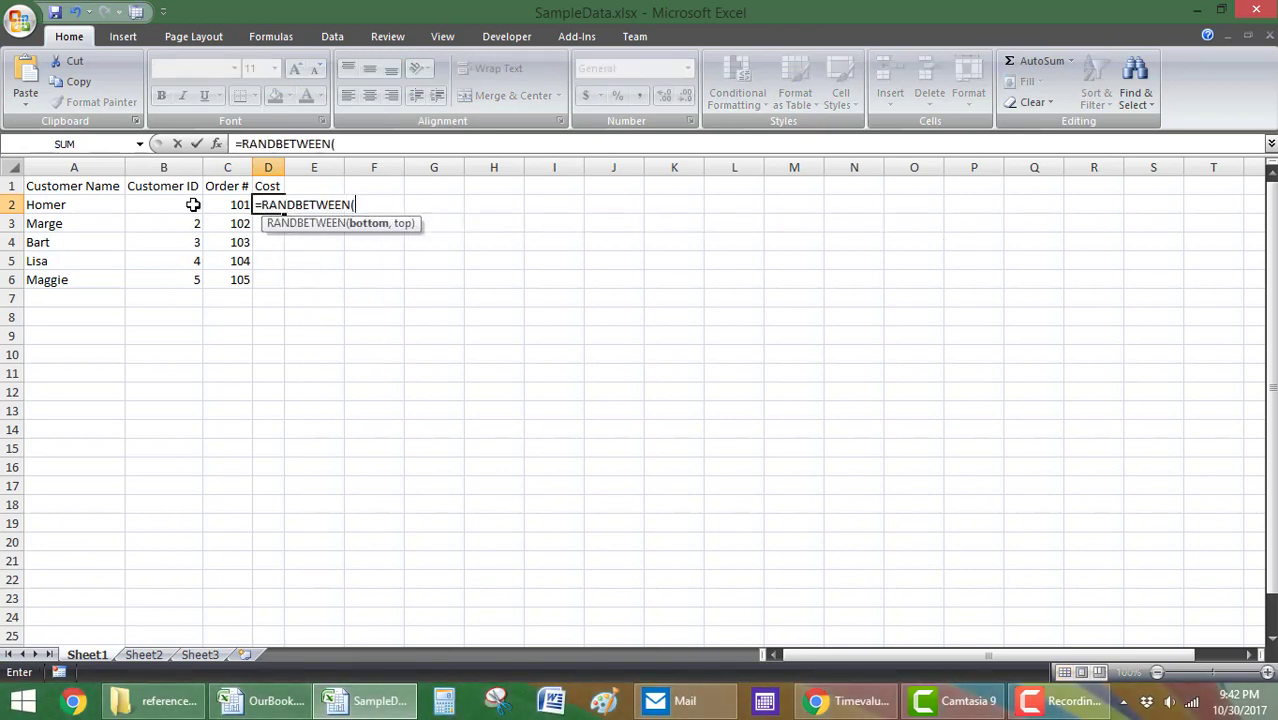
pyautogui.write('10,30')
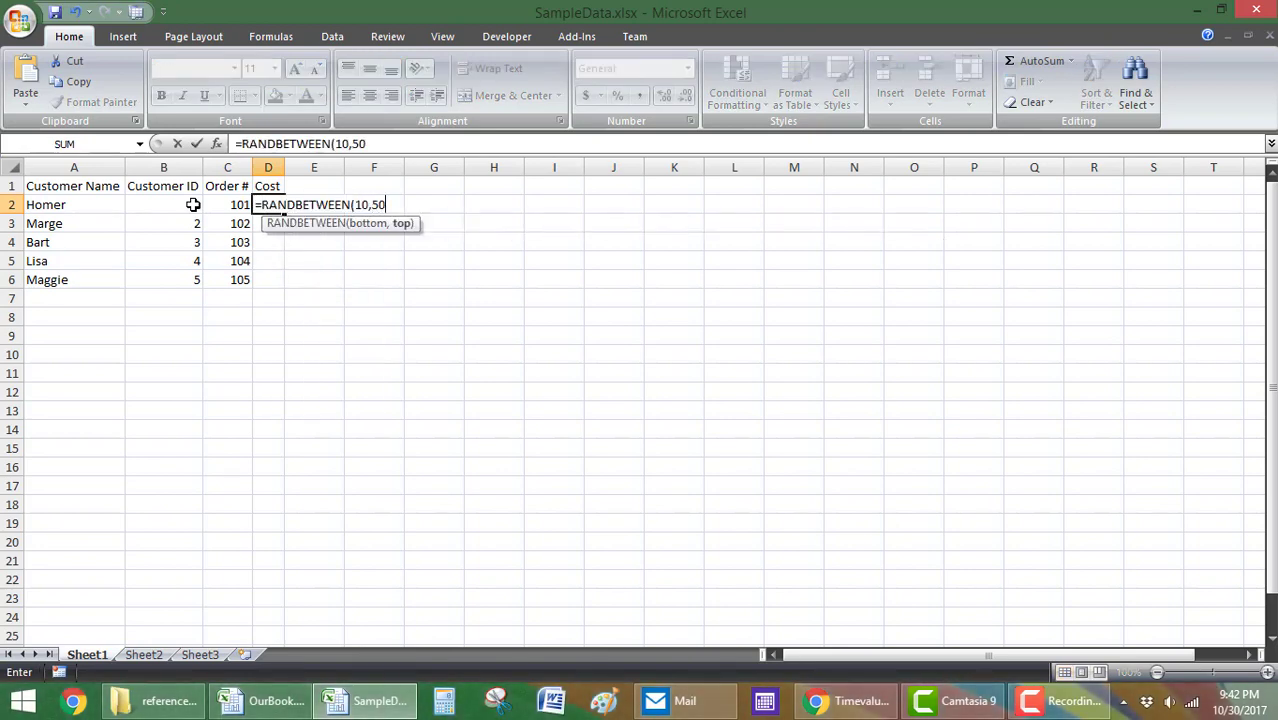
pyautogui.press('Return')
# Step: Fill the random cost formula from D2 down through D6
pyautogui.hotkey('ctrl', 'd')
pyautogui.press('Return')
pyautogui.hotkey('ctrl', 'd')
pyautogui.press('Return')
pyautogui.hotkey('ctrl', 'd')
pyautogui.press('Return')
pyautogui.hotkey('ctrl', 'd')
pyautogui.press('Return')
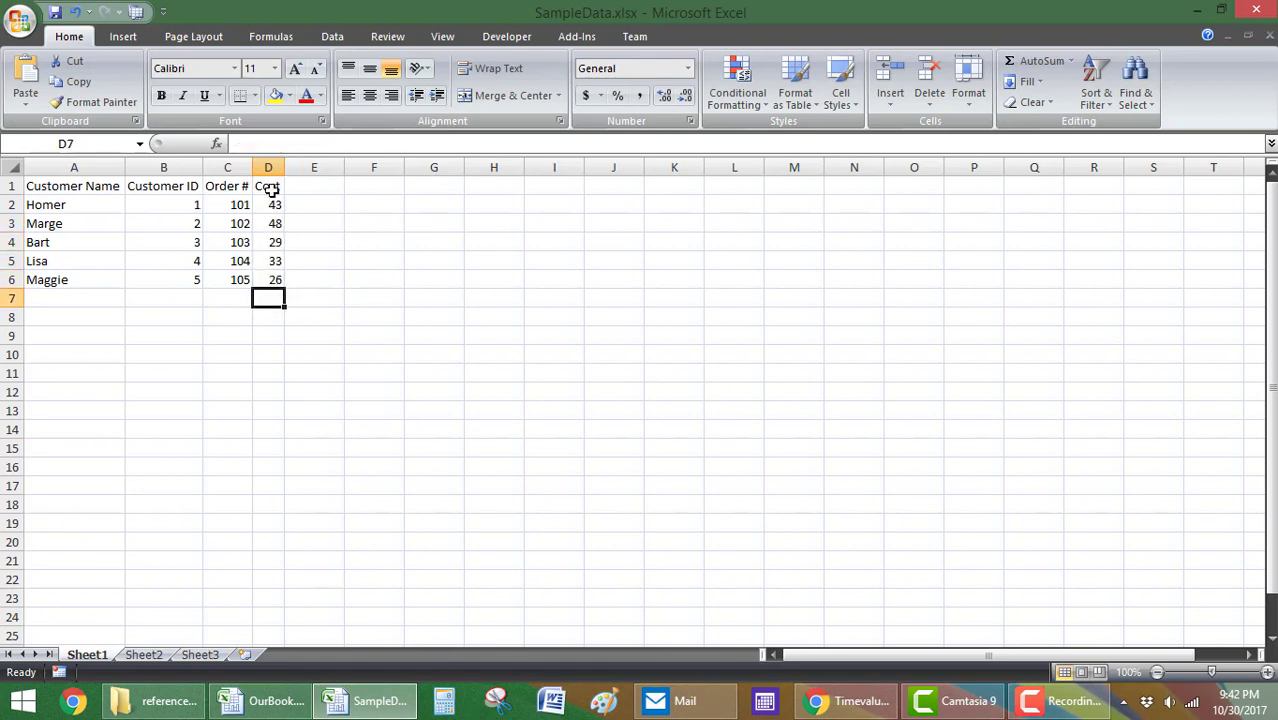
# Step: Format the costs in D2:D6 with the Accounting dollar format
pyautogui.moveTo(258, 210)
pyautogui.mouseDown()
pyautogui.moveTo(283, 281)
pyautogui.moveTo(266, 205)
pyautogui.mouseUp()
pyautogui.click(586, 95)
pyautogui.click(300, 318)
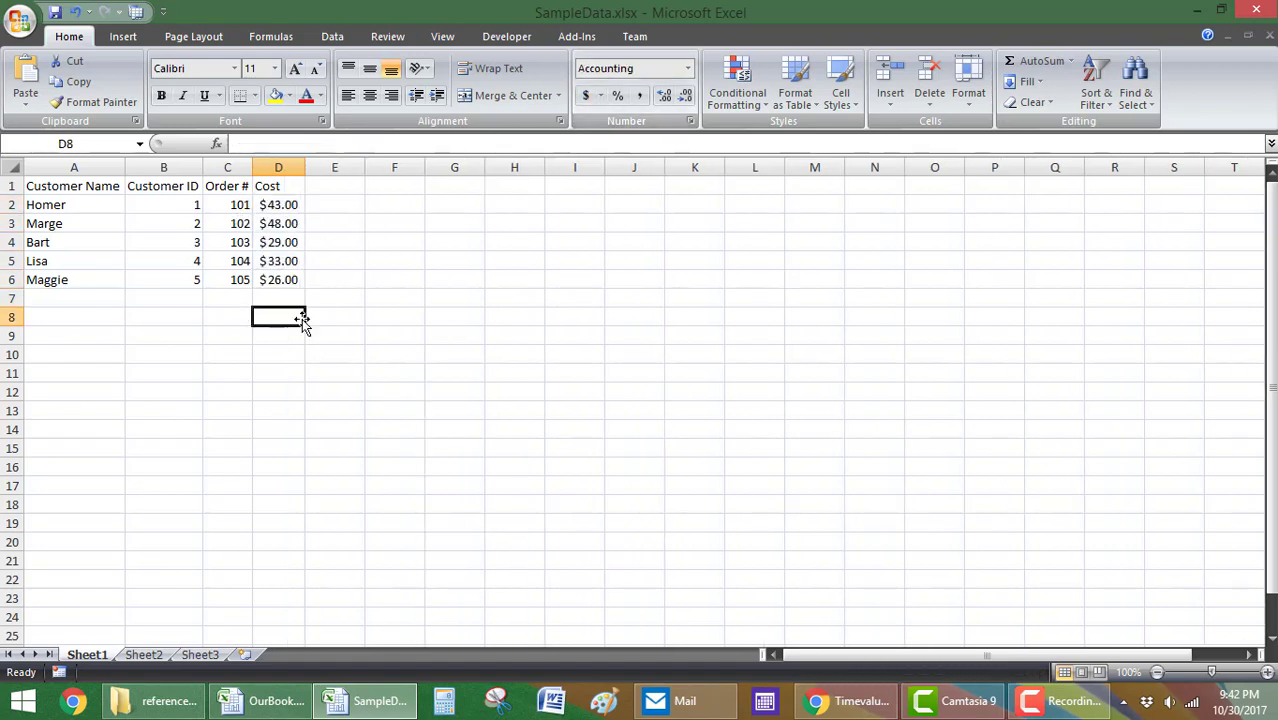
pyautogui.click(12, 167)
pyautogui.click(178, 314)
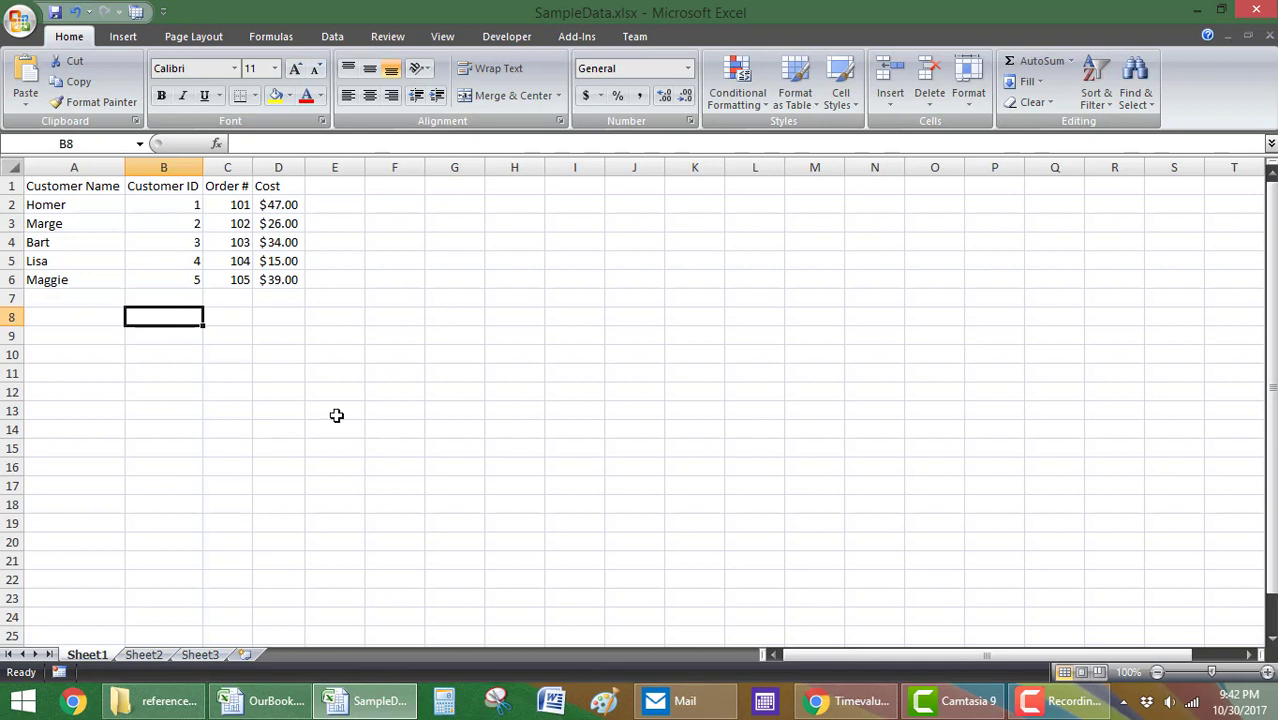
pyautogui.moveTo(68, 186); pyautogui.dragTo(183, 265)
pyautogui.hotkey('ctrl', 'a')
pyautogui.click(374, 368)
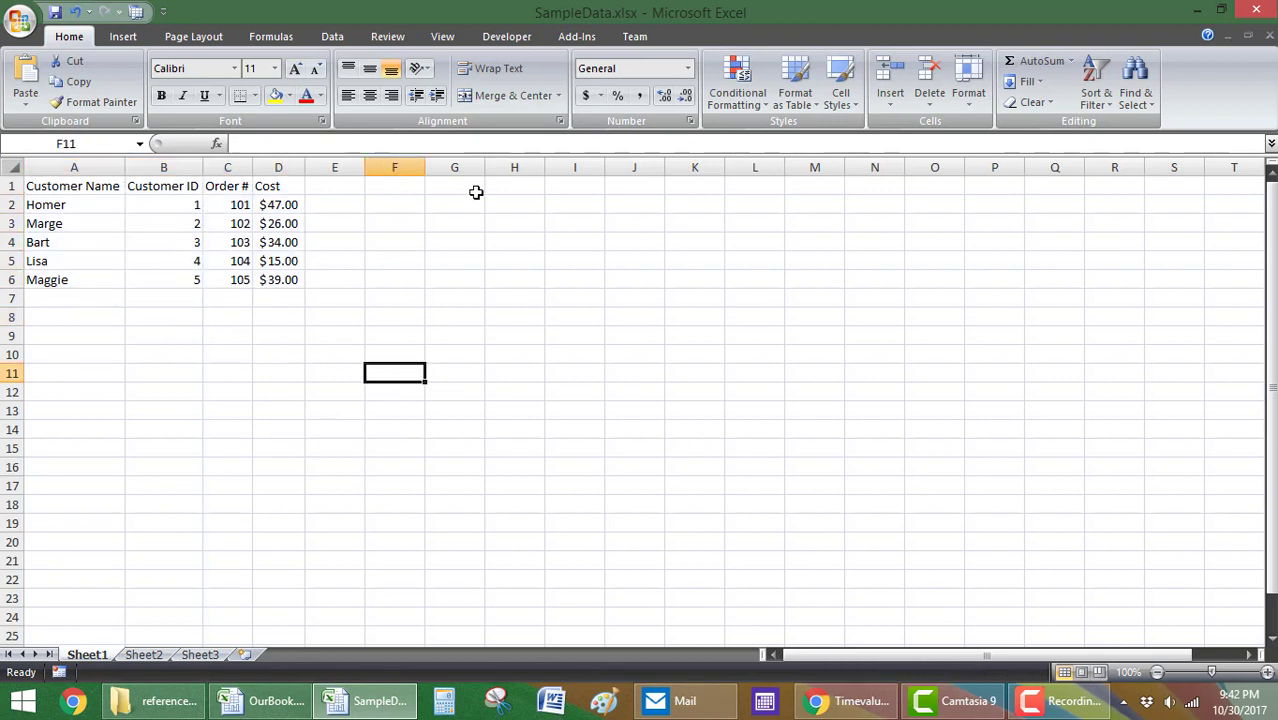
pyautogui.click(404, 278)
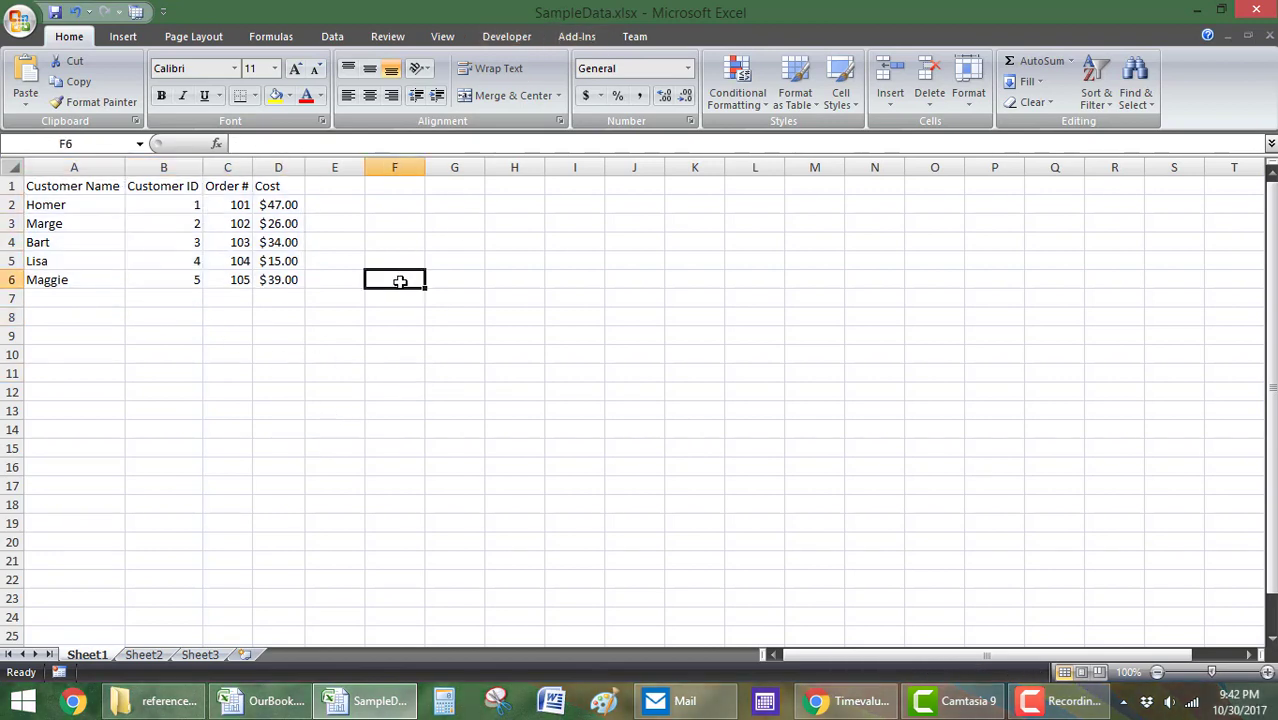
pyautogui.click(331, 256)
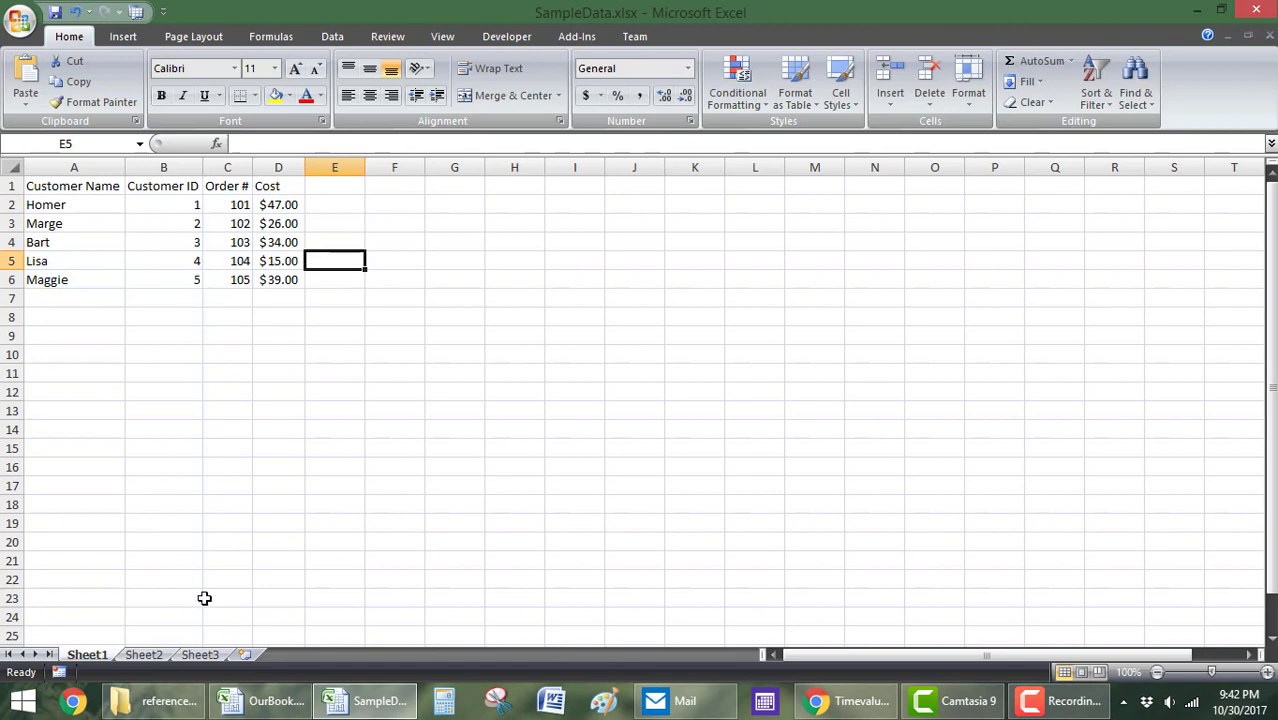
# Step: Compare the destination sheet in OurBook.xlsx with the customer table range in SampleData.xlsx
pyautogui.click(263, 700)
pyautogui.click(111, 371)
pyautogui.click(63, 200)
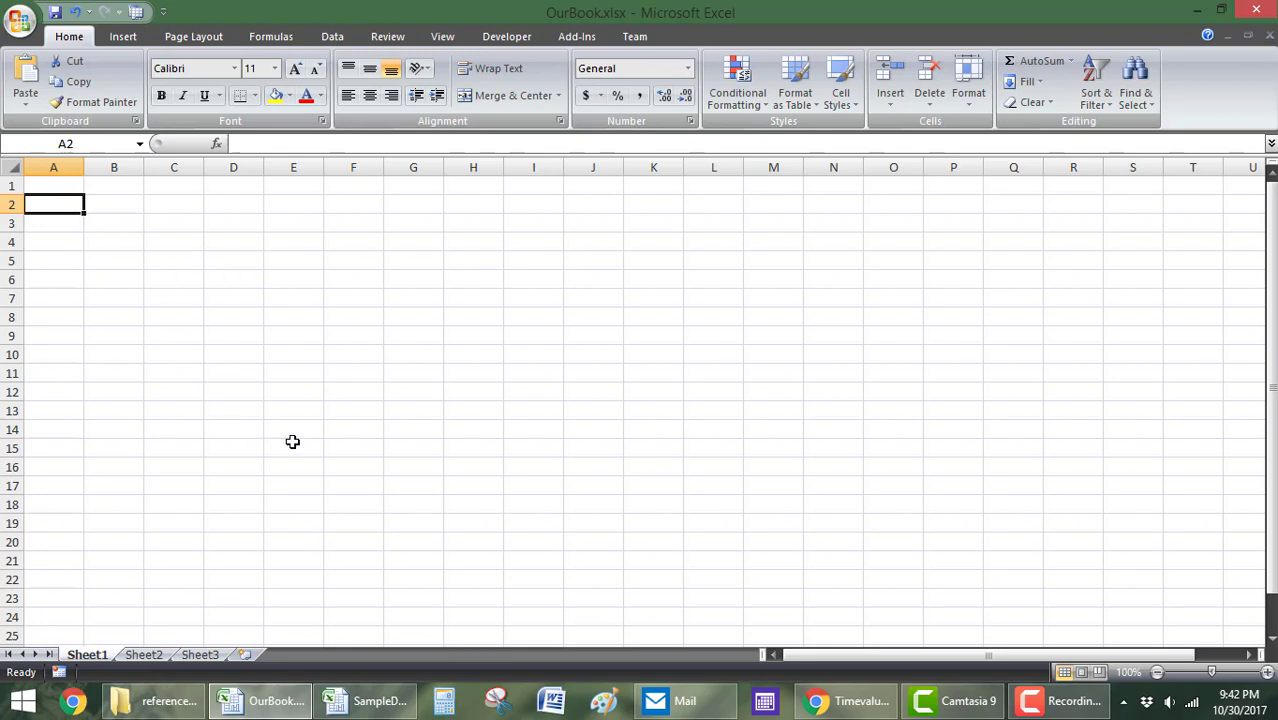
pyautogui.click(365, 700)
pyautogui.click(74, 192)
pyautogui.moveTo(74, 197); pyautogui.dragTo(290, 392)
pyautogui.moveTo(247, 280); pyautogui.dragTo(270, 431)
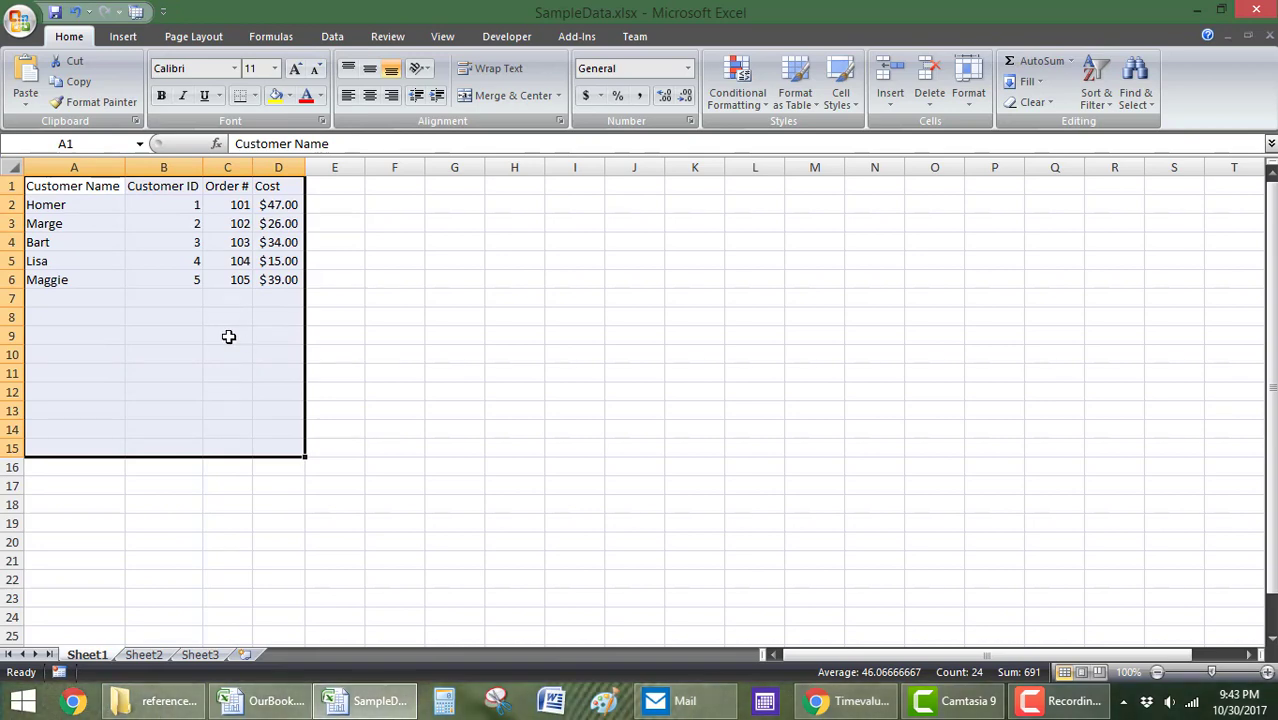
pyautogui.click(197, 329)
pyautogui.click(45, 209)
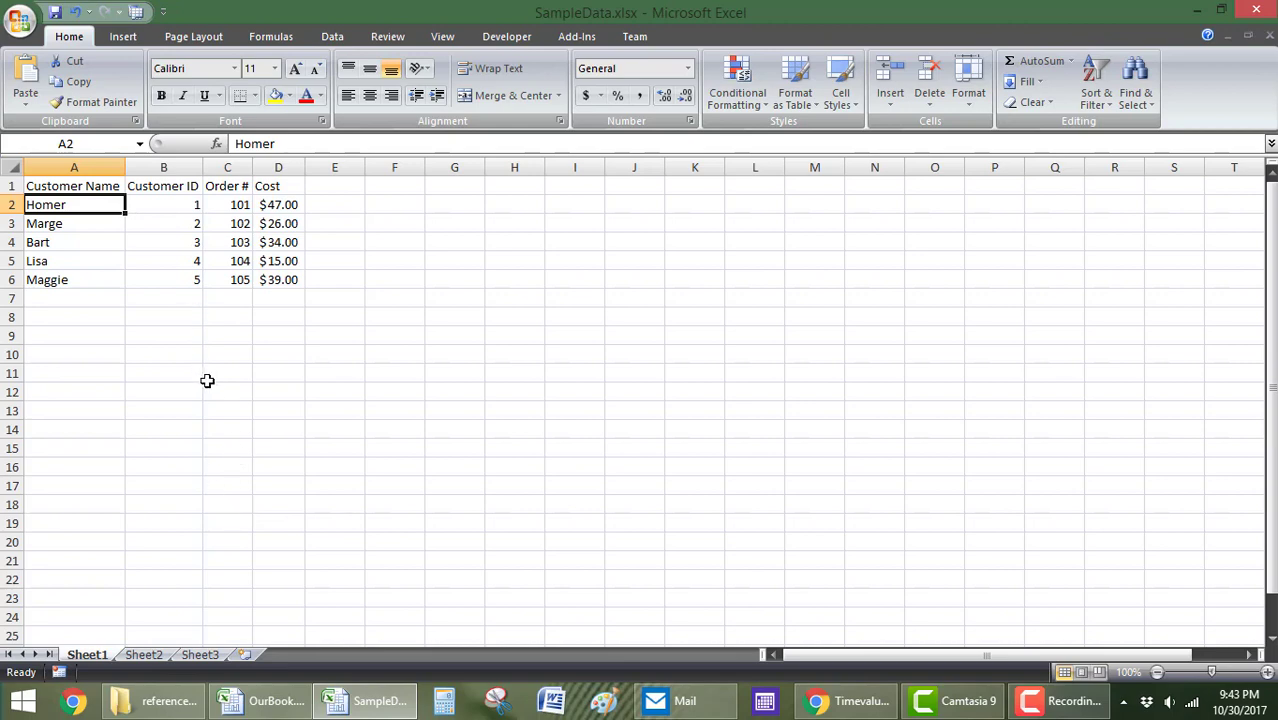
# Step: In cell A1 of OurBook.xlsx, enter a formula that references cell A1 on Sheet1 of SampleData.xlsx
pyautogui.click(262, 700)
pyautogui.click(72, 185)
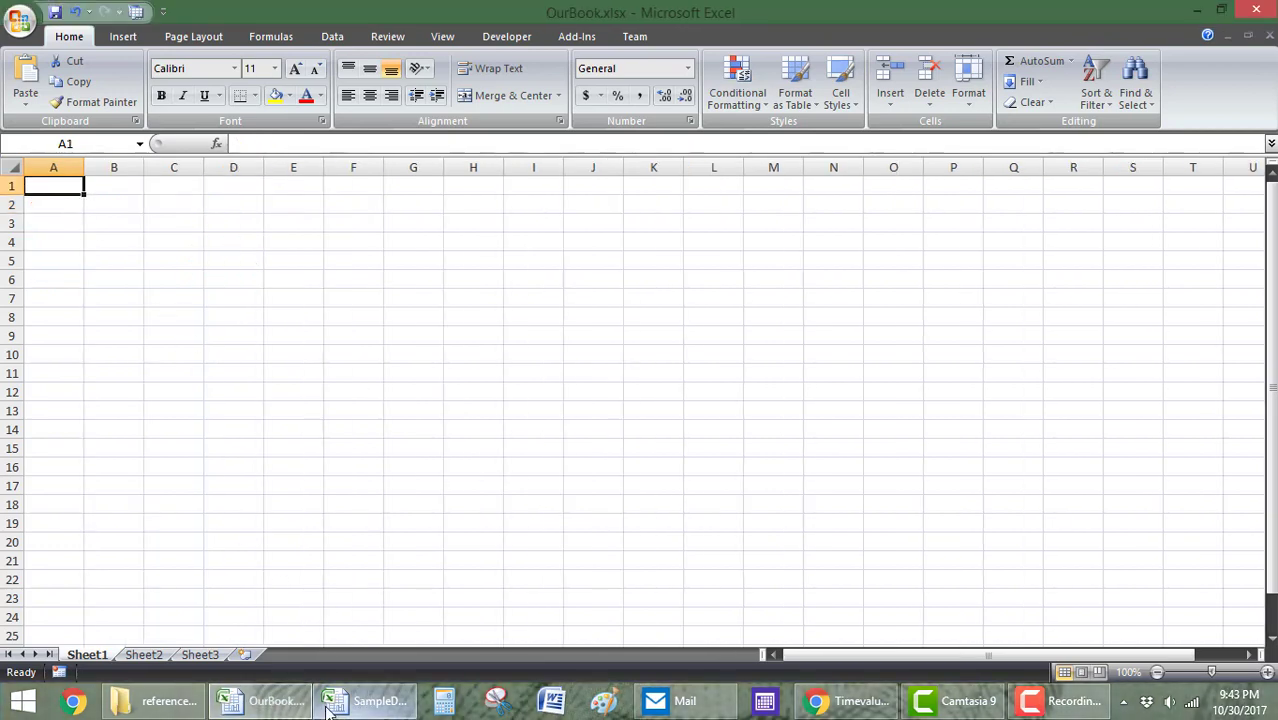
pyautogui.write('=')
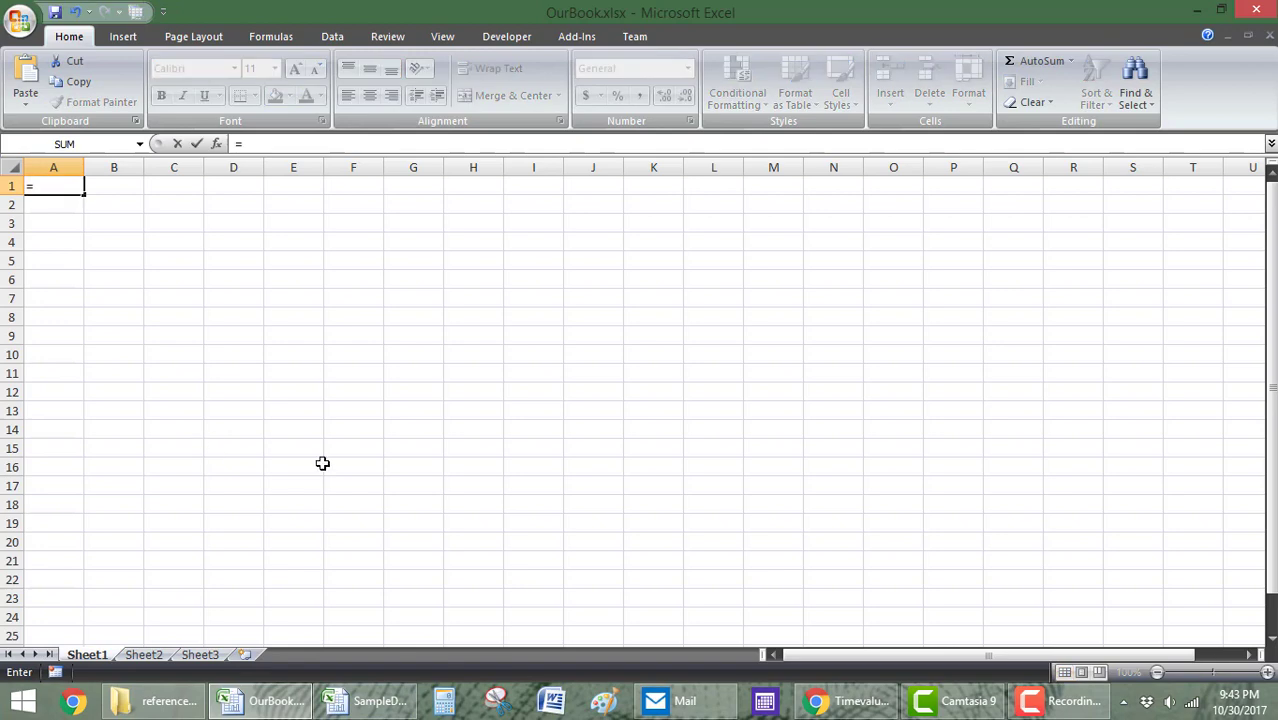
pyautogui.click(365, 700)
pyautogui.click(60, 186)
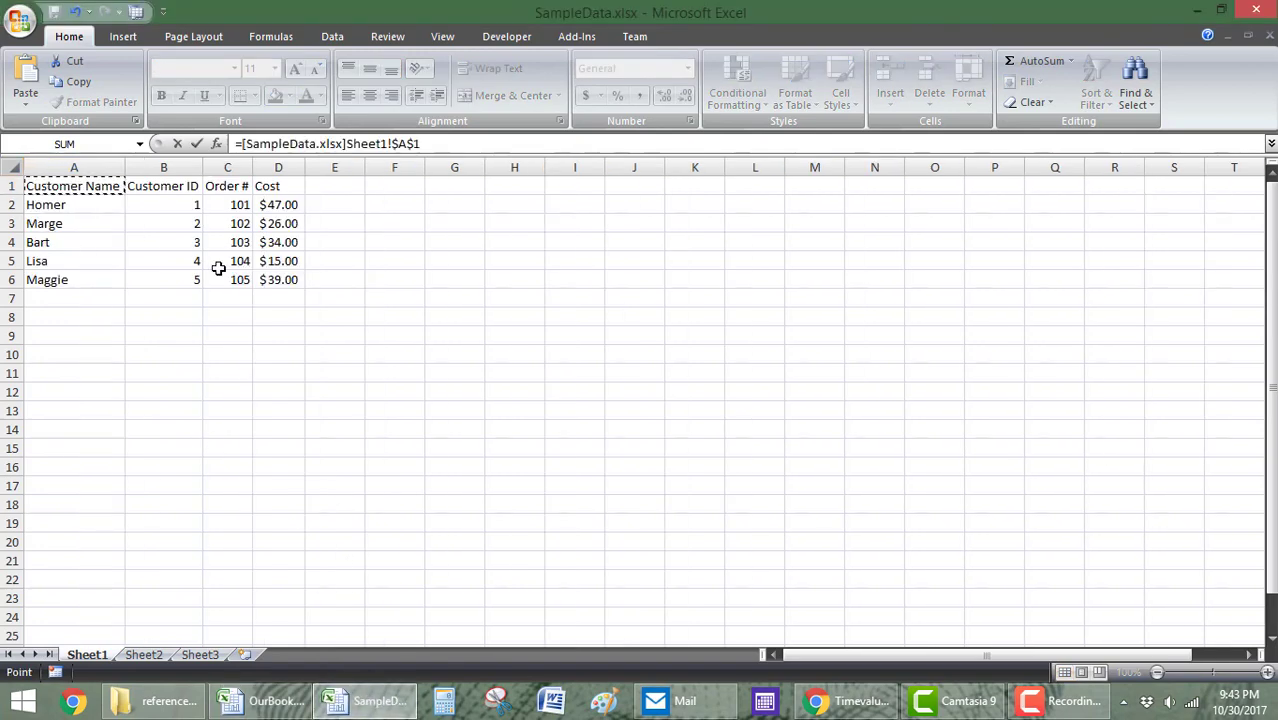
pyautogui.press('Return')
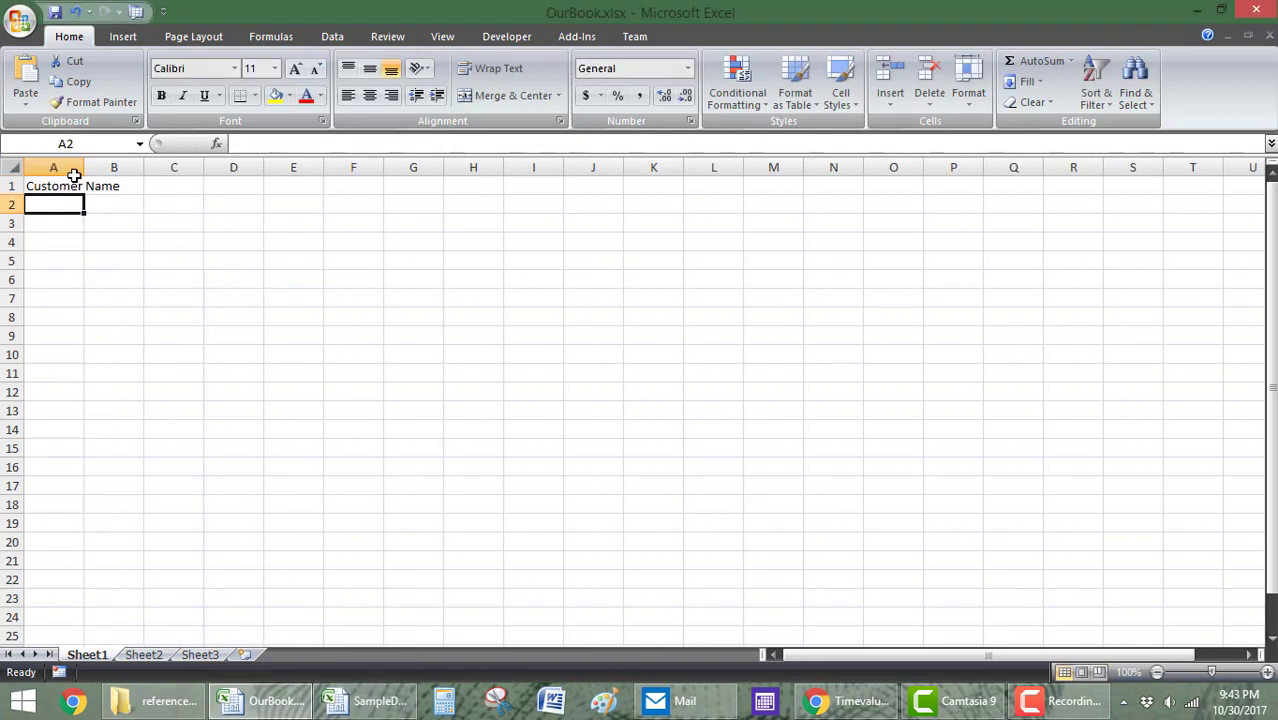
pyautogui.click(68, 189)
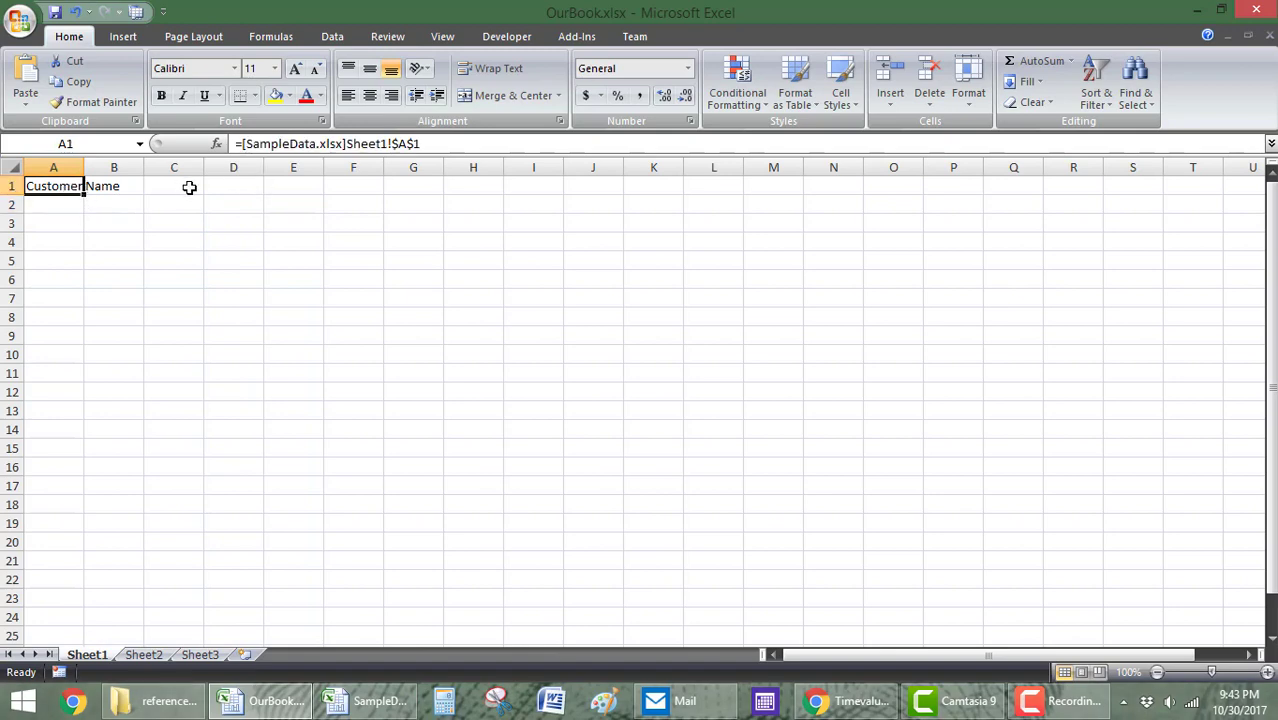
# Step: Examine the workbook, sheet and cell parts of the external reference in cell A1's formula
pyautogui.moveTo(242, 143); pyautogui.dragTo(346, 148)
pyautogui.click(240, 144)
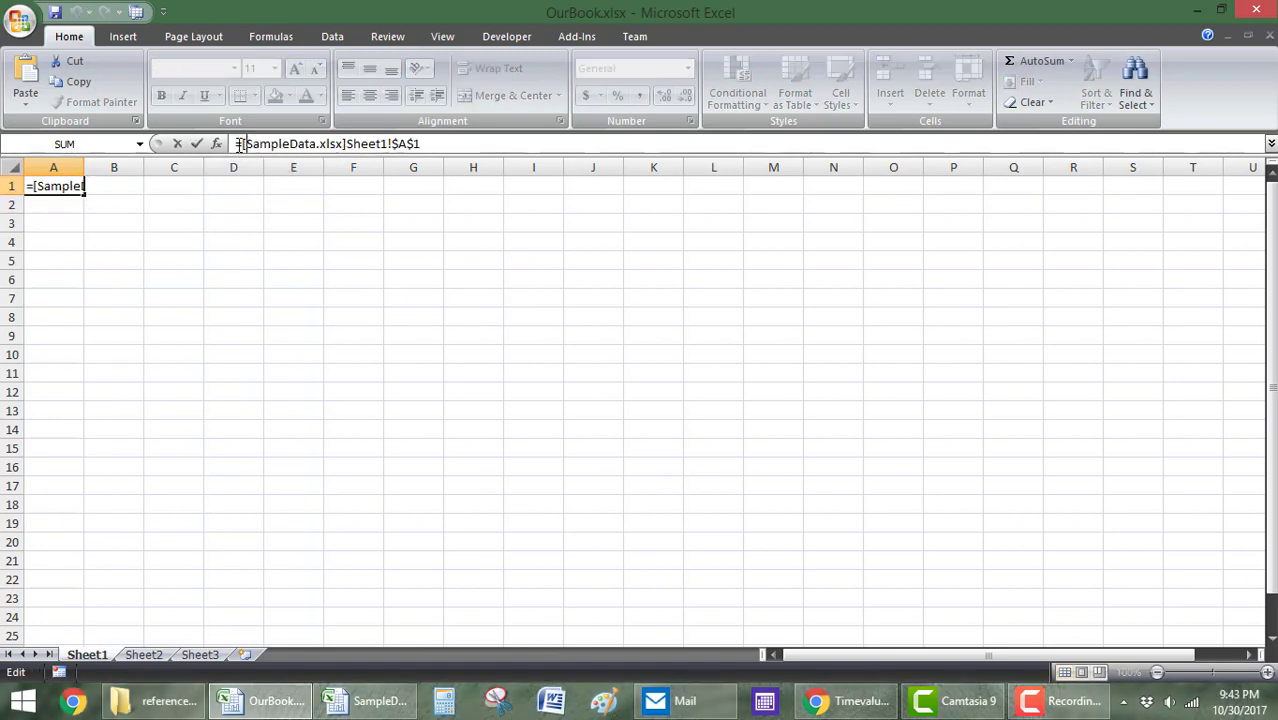
pyautogui.moveTo(240, 144); pyautogui.dragTo(341, 145)
pyautogui.click(242, 144)
pyautogui.moveTo(346, 144); pyautogui.dragTo(242, 144)
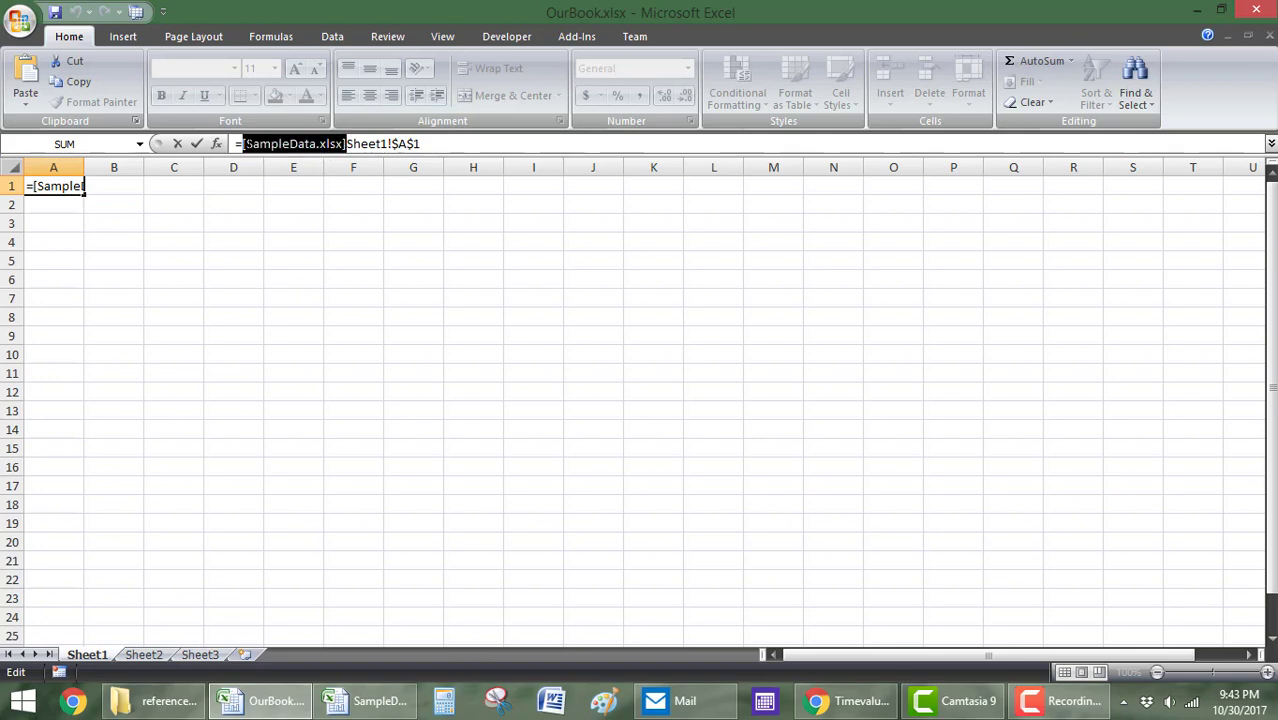
pyautogui.click(242, 144)
pyautogui.moveTo(346, 144); pyautogui.dragTo(381, 144)
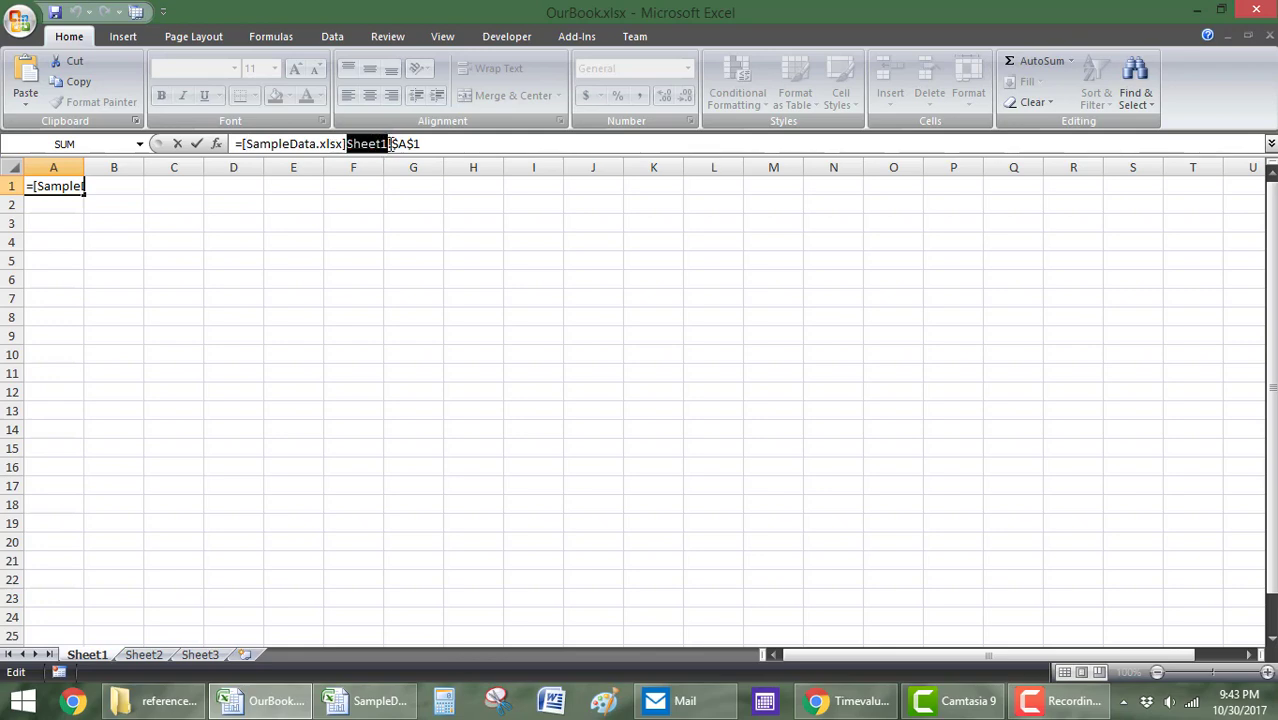
pyautogui.click(392, 145)
pyautogui.doubleClick(392, 144)
pyautogui.click(392, 144)
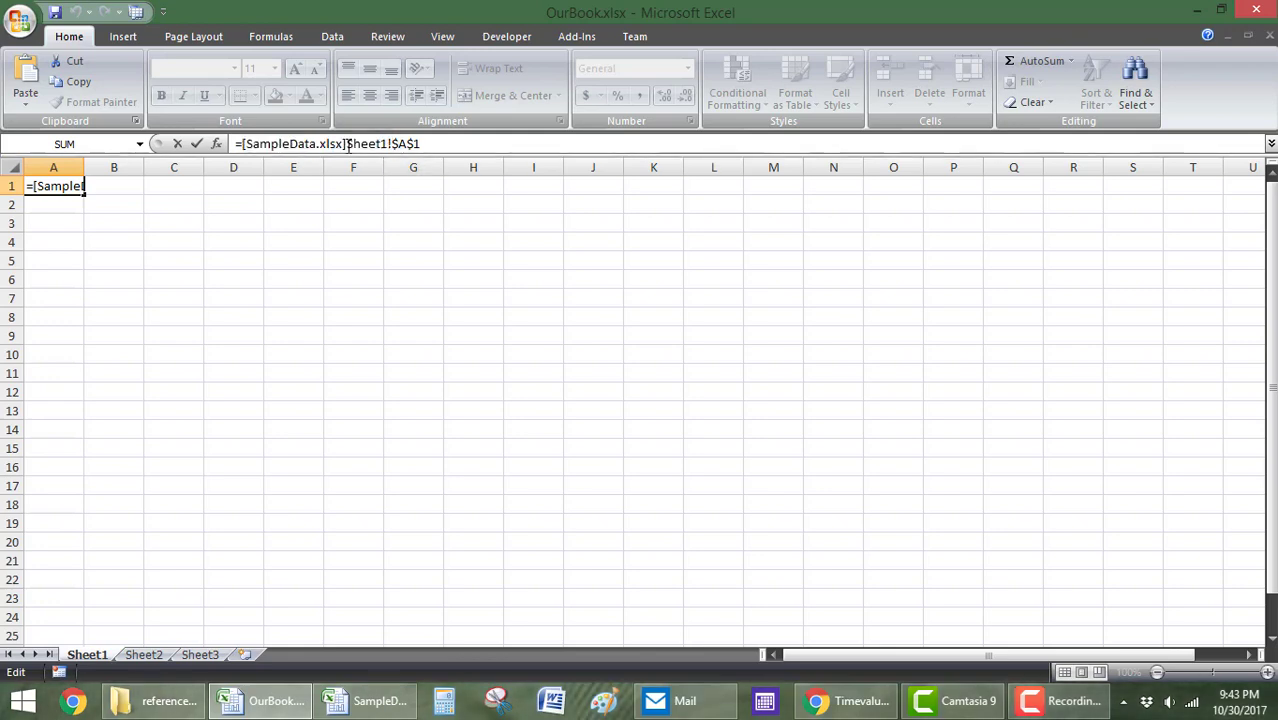
pyautogui.moveTo(344, 144); pyautogui.dragTo(424, 150)
pyautogui.click(390, 144)
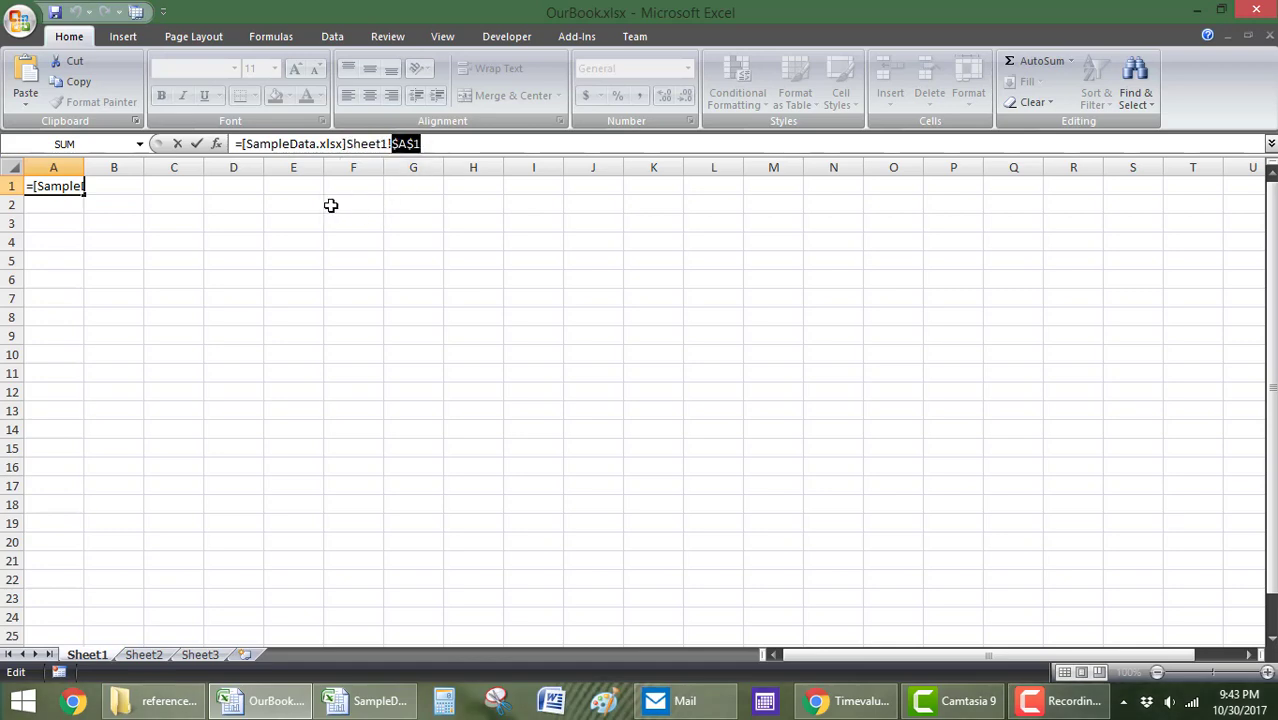
pyautogui.hotkey('ctrl', 'Return')
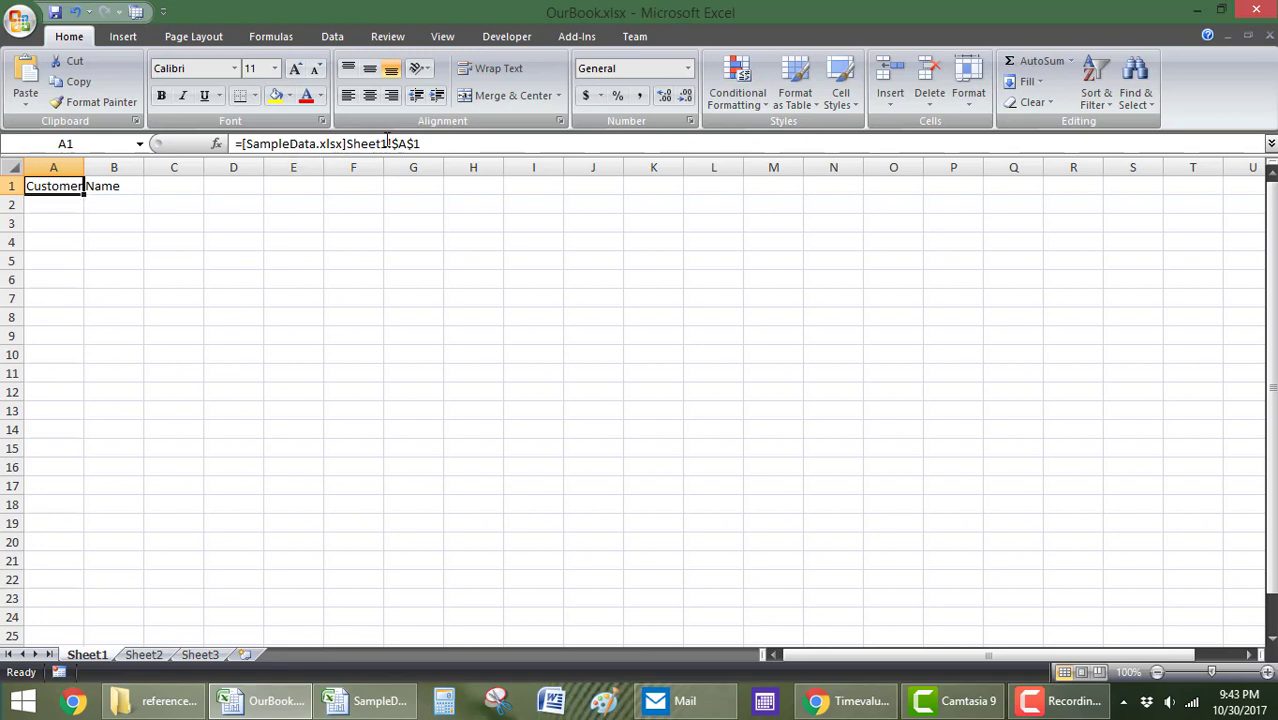
# Step: Enter the external reference formula =[sampledata.xlsx]sheet1!a1 in cell A2
pyautogui.click(71, 208)
pyautogui.write('=')
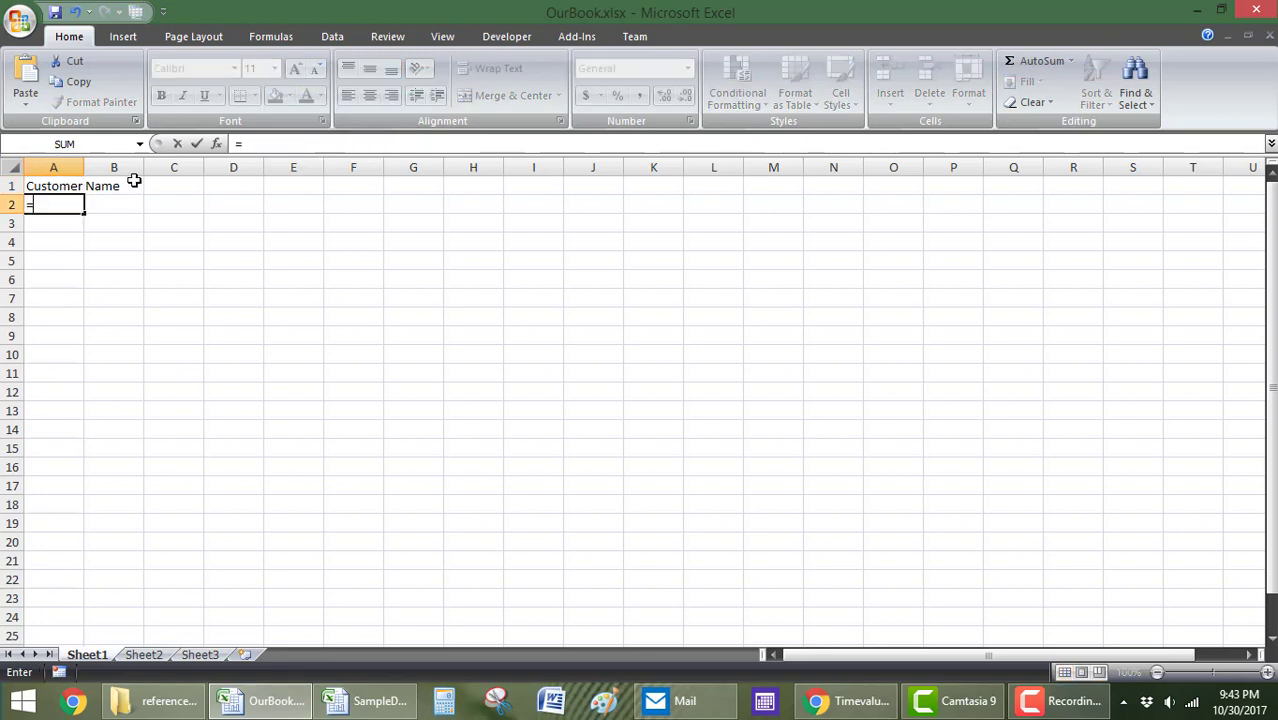
pyautogui.write('[sampledata')
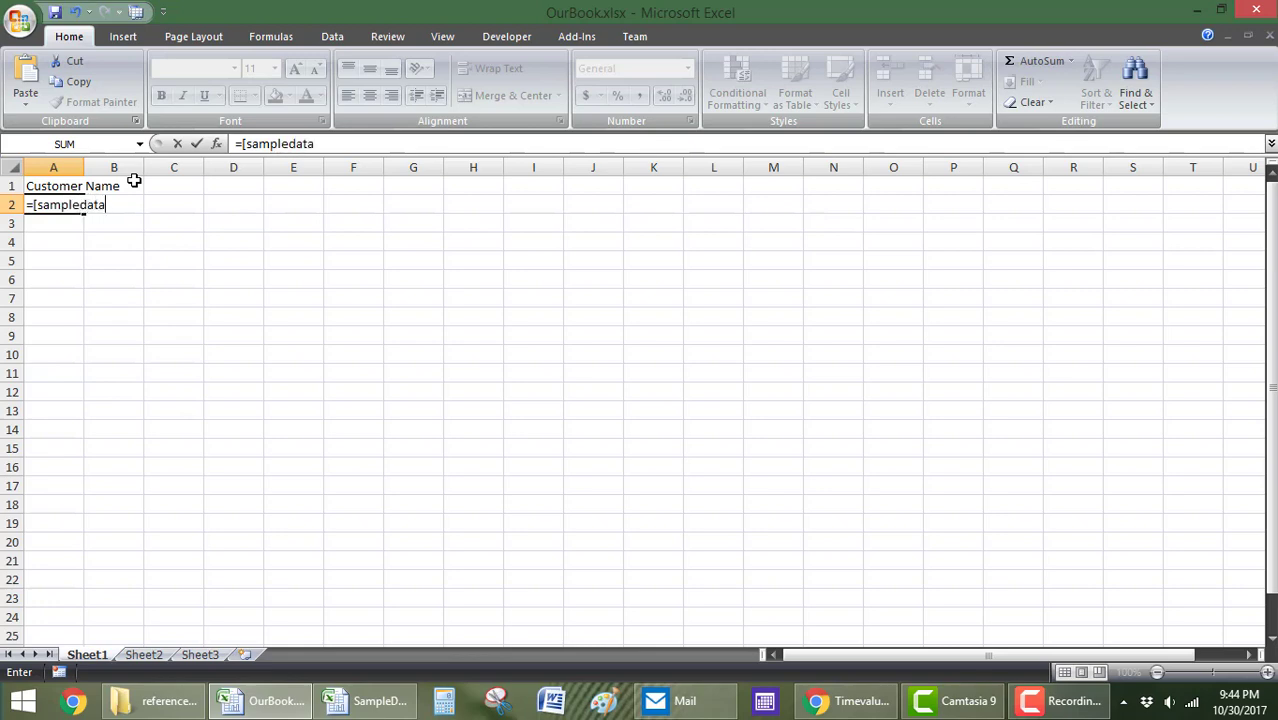
pyautogui.write(']')
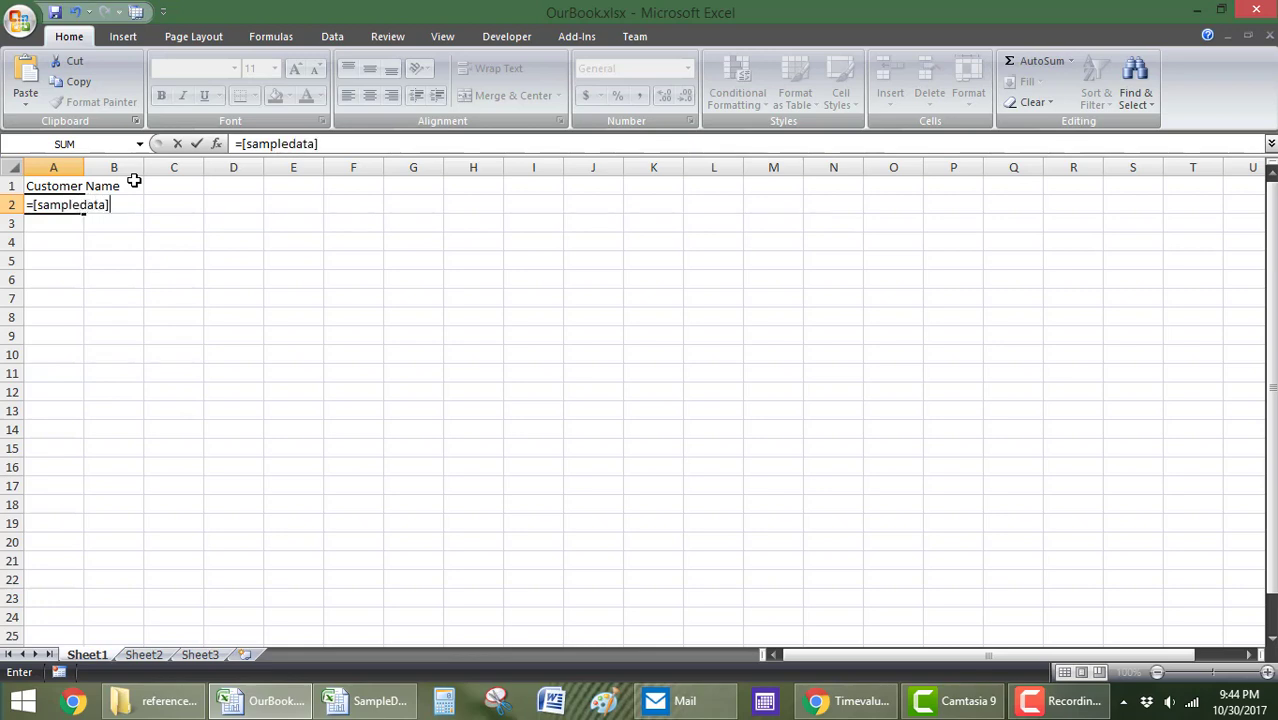
pyautogui.write('she')
pyautogui.press('BackSpace')
pyautogui.press('BackSpace')
pyautogui.press('BackSpace')
pyautogui.press('BackSpace')
pyautogui.write('.xlsx]')
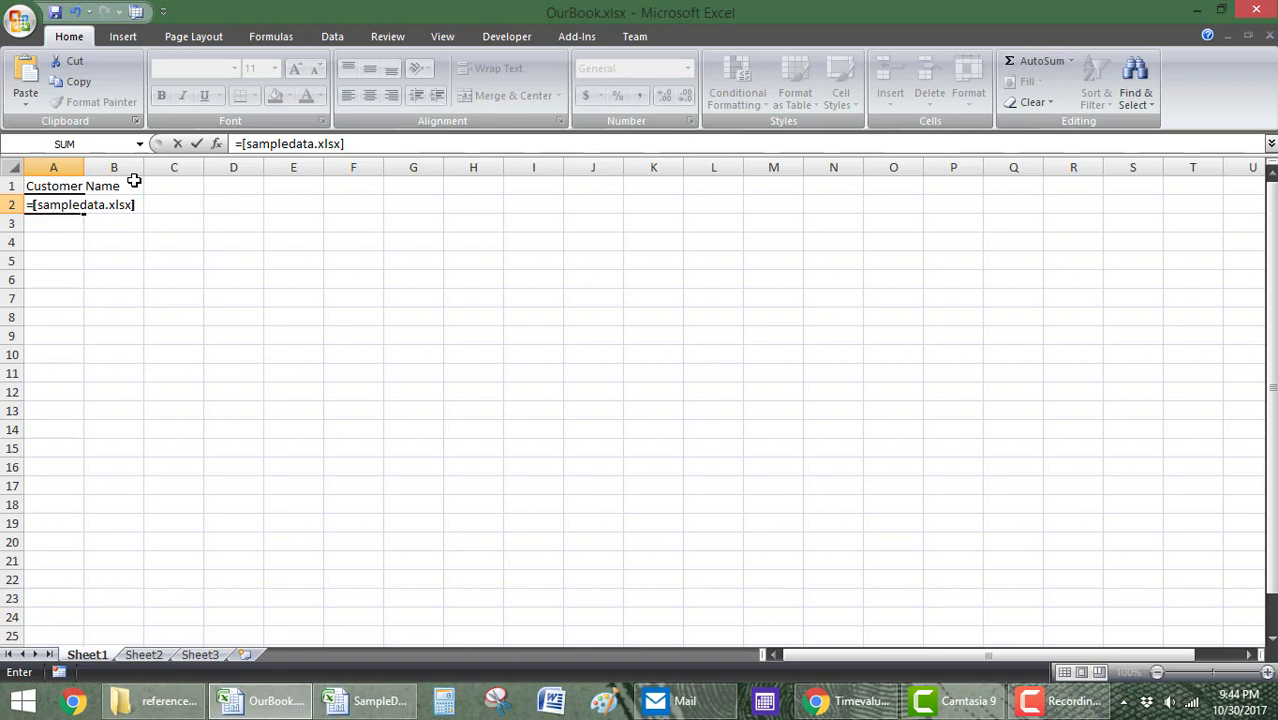
pyautogui.write('sheet1!a1')
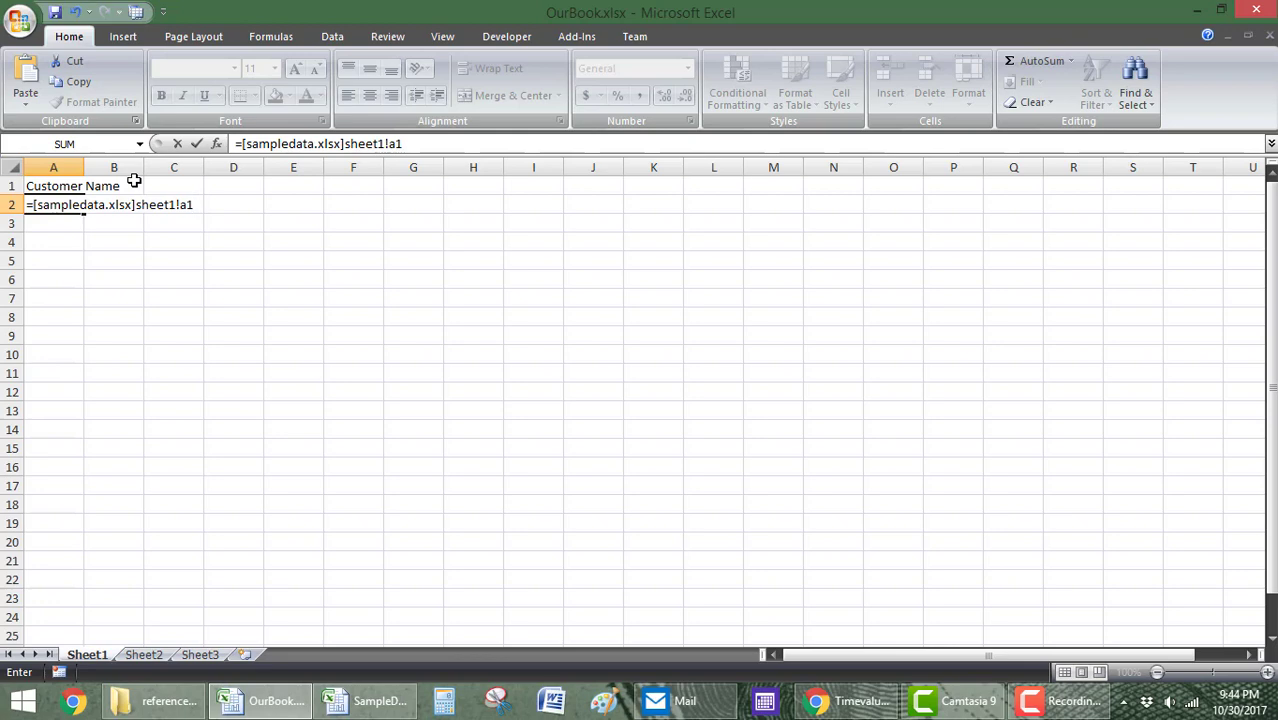
pyautogui.press('Return')
pyautogui.press('Up')
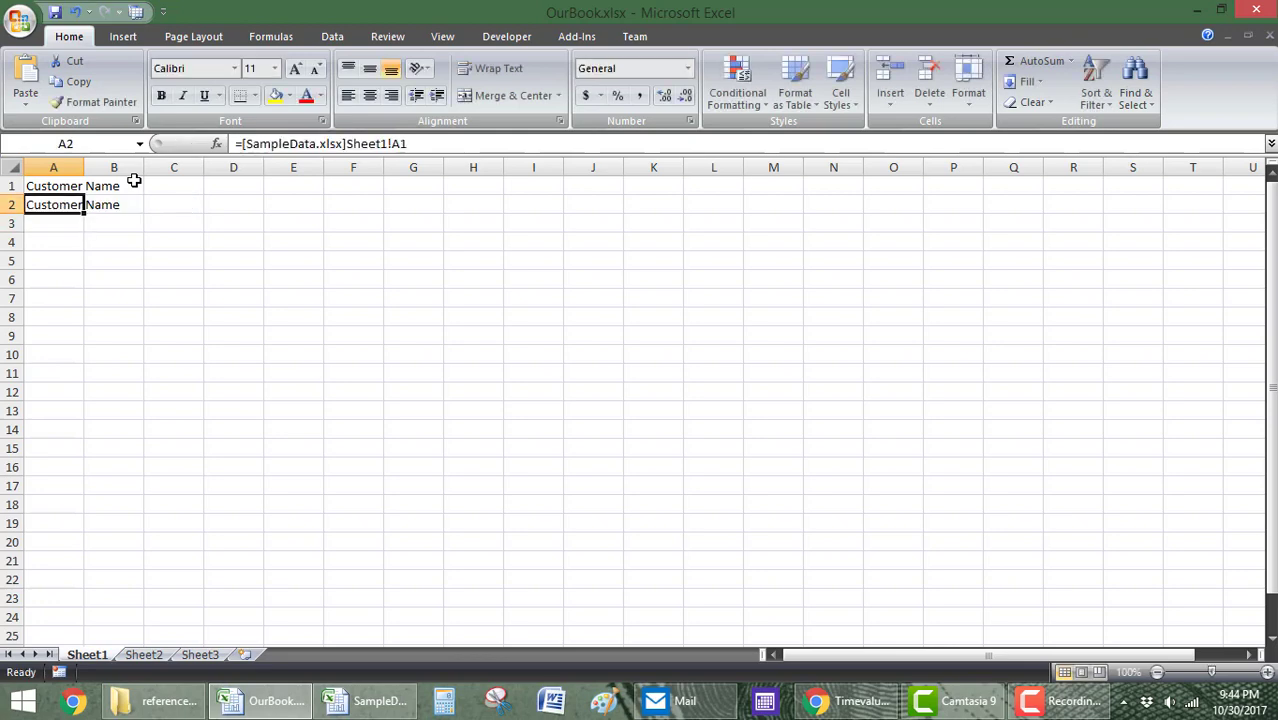
# Step: Change the external reference in cell A2 to point to cell A2 of SampleData.xlsx
pyautogui.press('F2')
pyautogui.press('BackSpace')
pyautogui.press('Return')
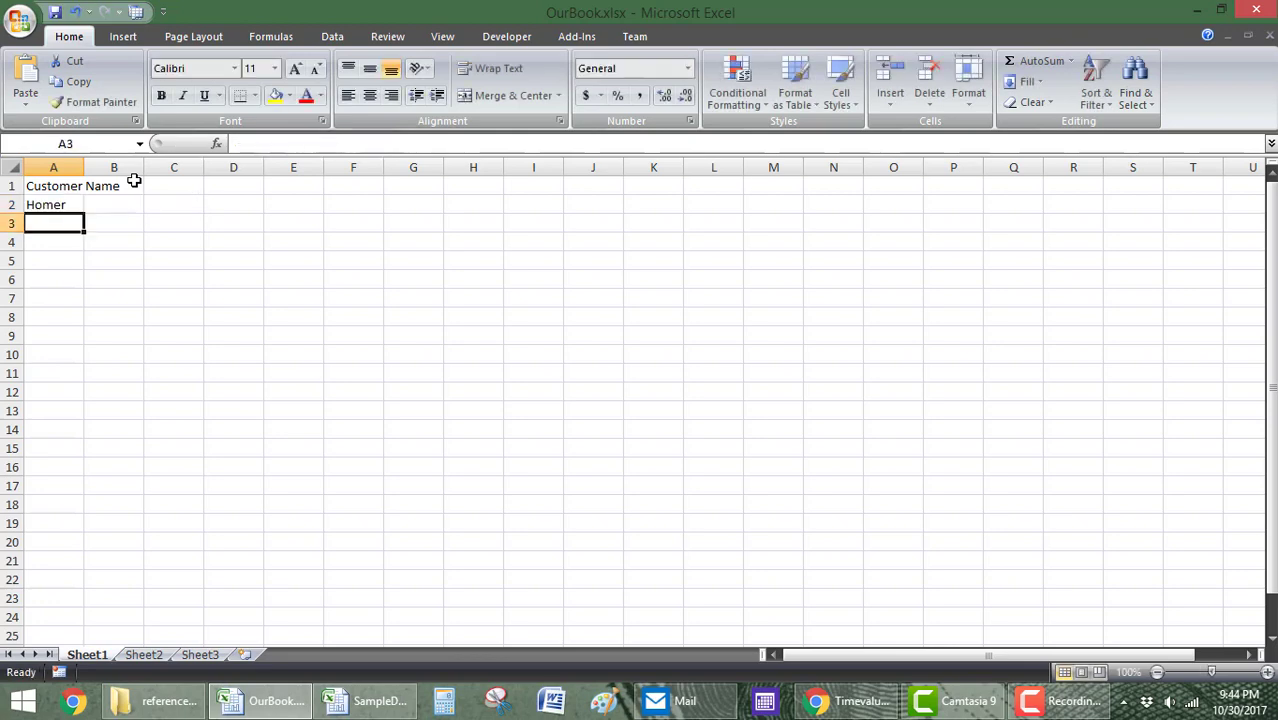
# Step: Fill the A2 formula down through A7 and clear the surplus formula in A7
pyautogui.press('Up')
pyautogui.moveTo(84, 213); pyautogui.dragTo(72, 304)
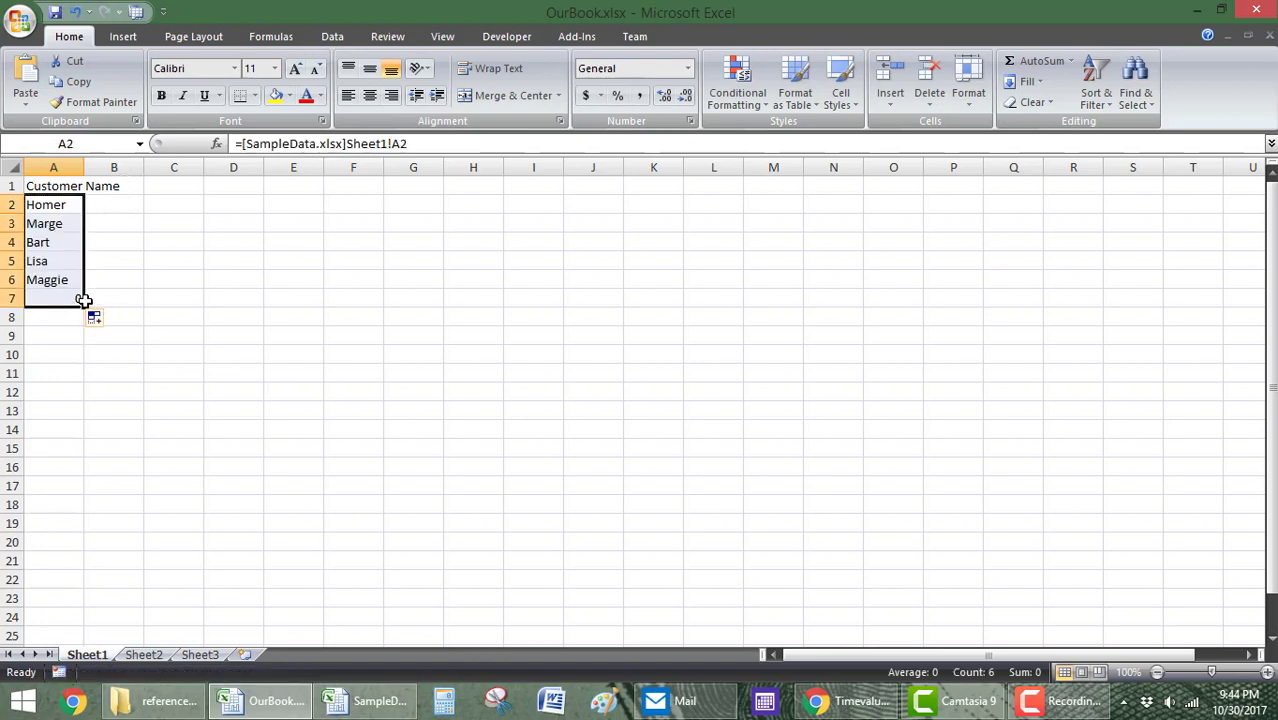
pyautogui.click(80, 299)
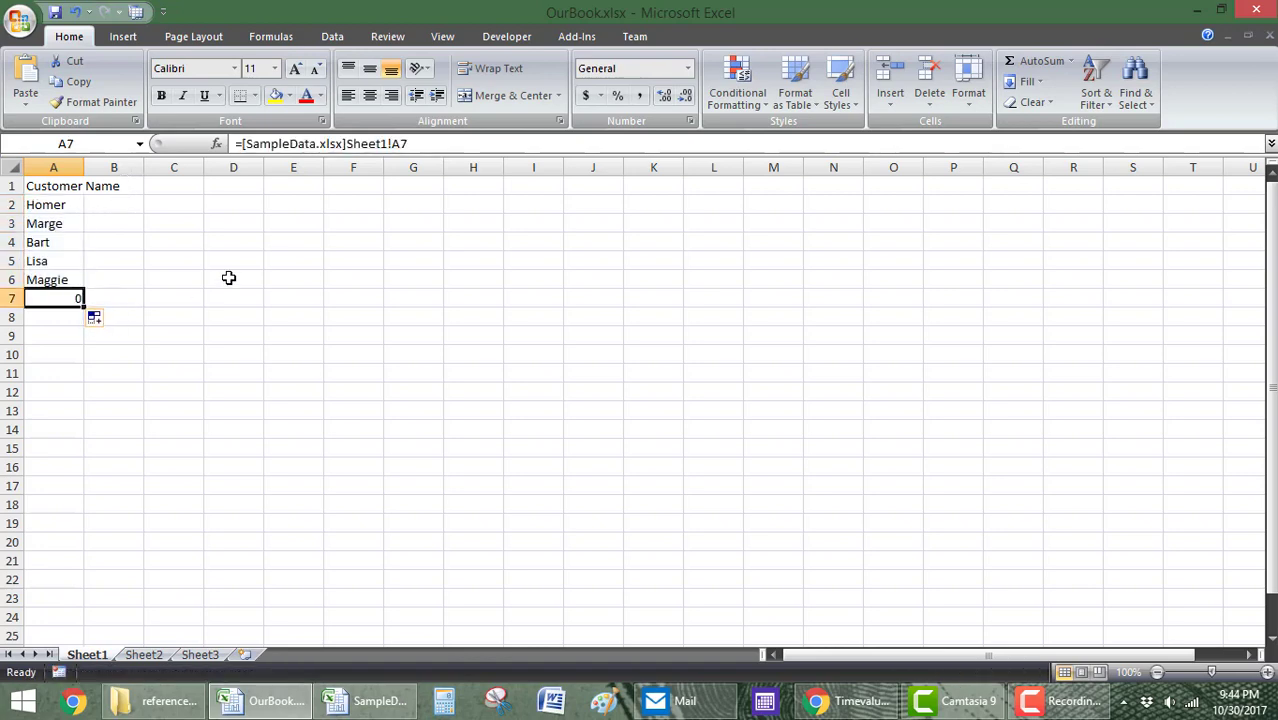
pyautogui.press('Delete')
pyautogui.press('Up')
pyautogui.press('Right')
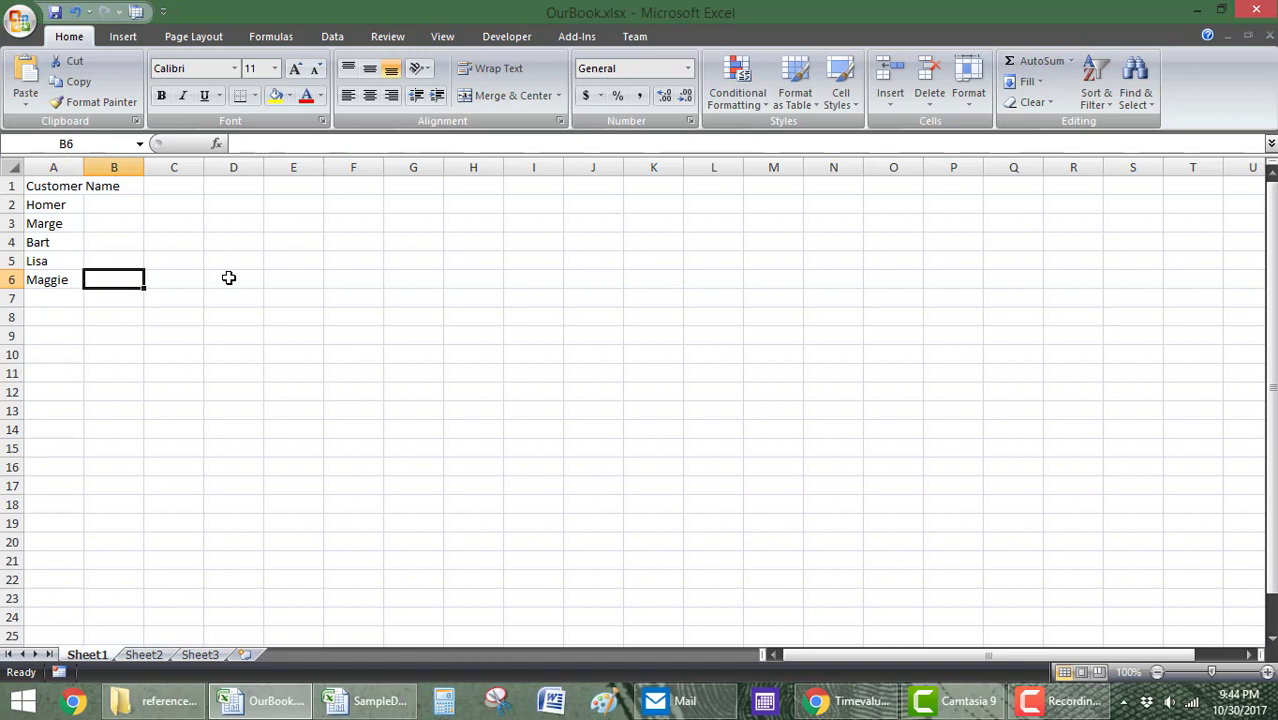
# Step: Fill the external references in A1:A6 across to column E
pyautogui.moveTo(70, 206); pyautogui.dragTo(80, 260)
pyautogui.click(72, 229)
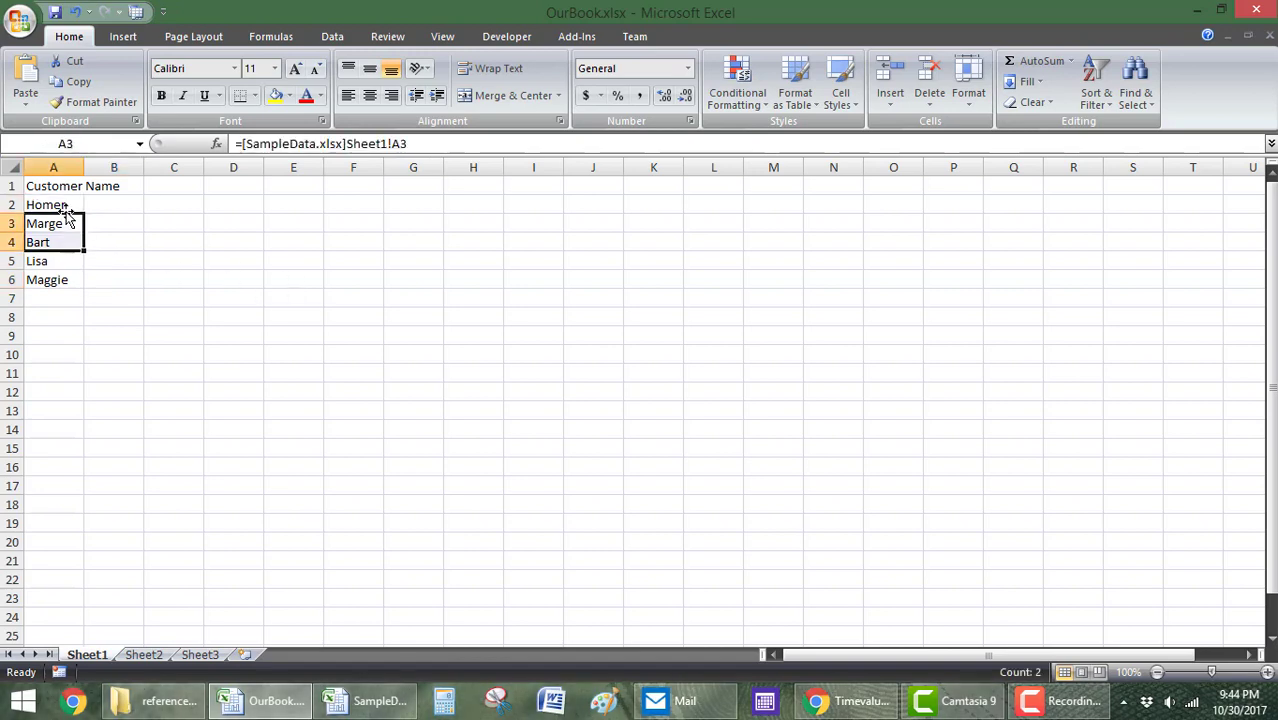
pyautogui.moveTo(66, 212); pyautogui.dragTo(321, 181)
pyautogui.click(350, 186)
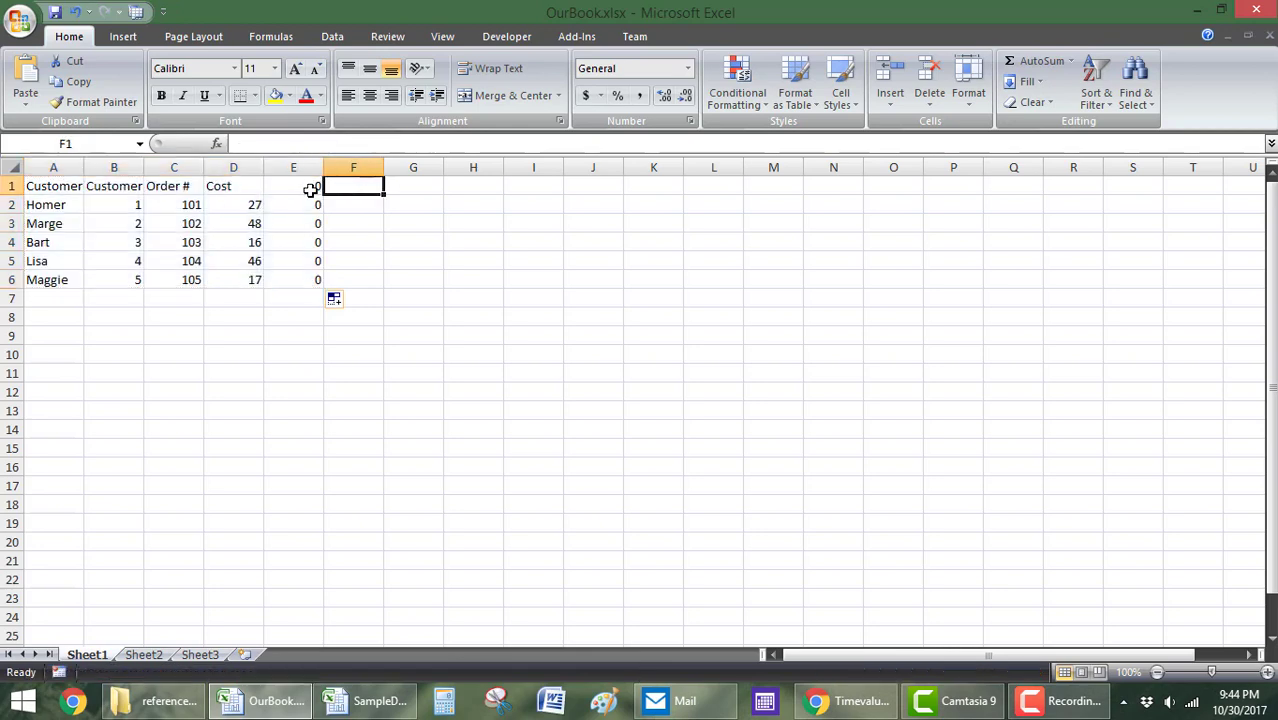
# Step: Auto-fit the width of all columns on the sheet to their contents
pyautogui.click(10, 166)
pyautogui.doubleClick(84, 167)
pyautogui.click(227, 317)
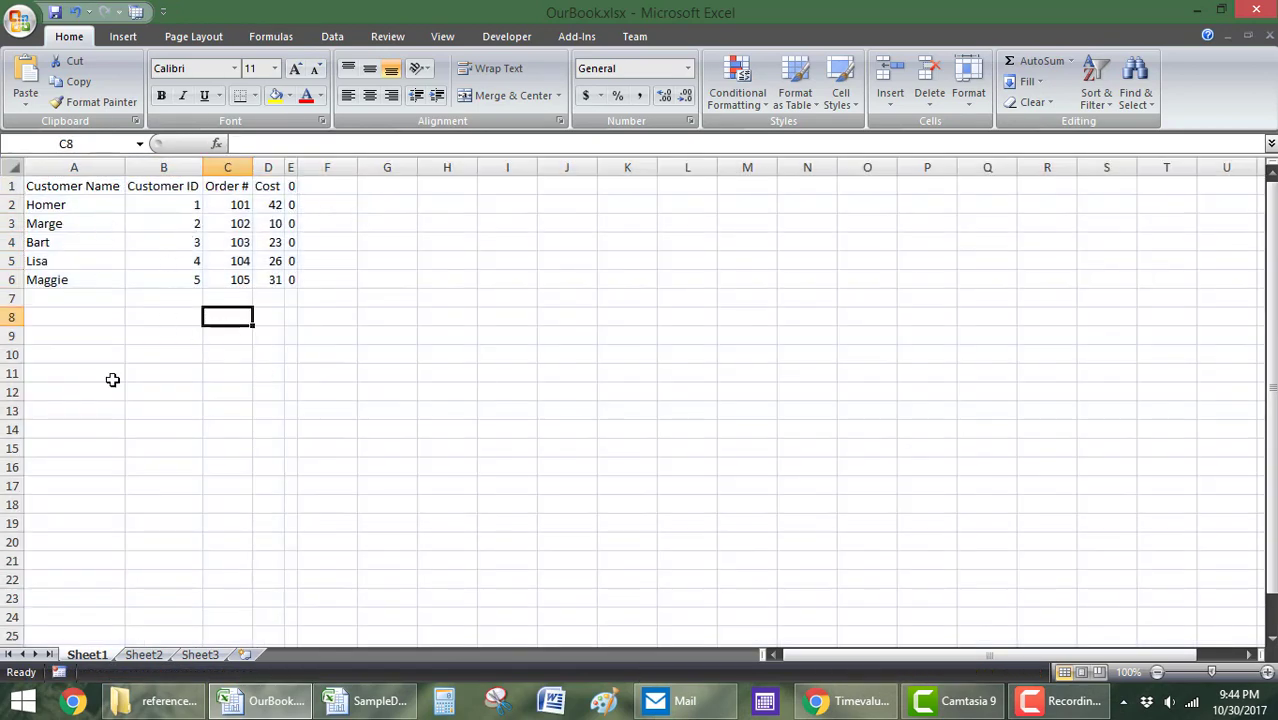
# Step: Clear the customer rows below row 2, from column A through column E
pyautogui.moveTo(64, 222); pyautogui.dragTo(77, 280)
pyautogui.click(74, 201)
pyautogui.click(62, 222)
pyautogui.moveTo(68, 220); pyautogui.dragTo(307, 311)
pyautogui.press('Delete')
pyautogui.press('Up')
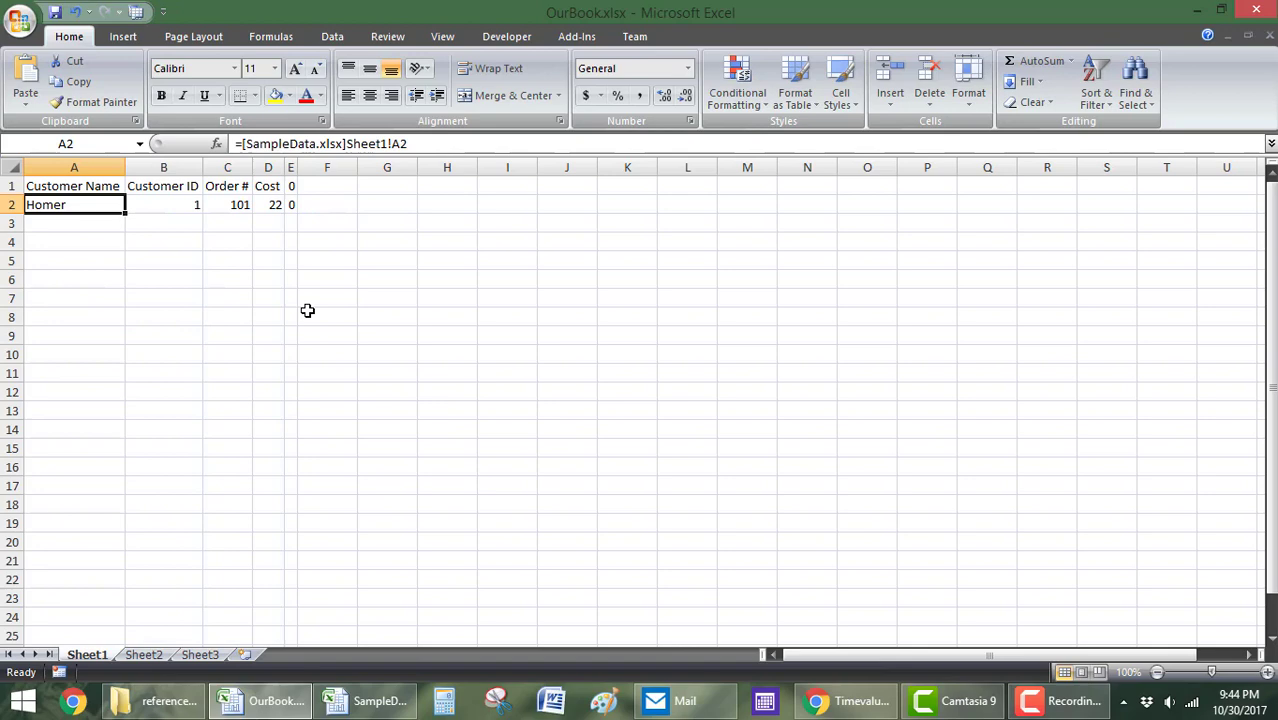
# Step: In B2, enter =INDEX([SampleData.xlsx]Sheet1!$B:$B,MATCH(A2,[SampleData.xlsx]Sheet1!$A:$A,0)) to look up the customer ID
pyautogui.press('Right')
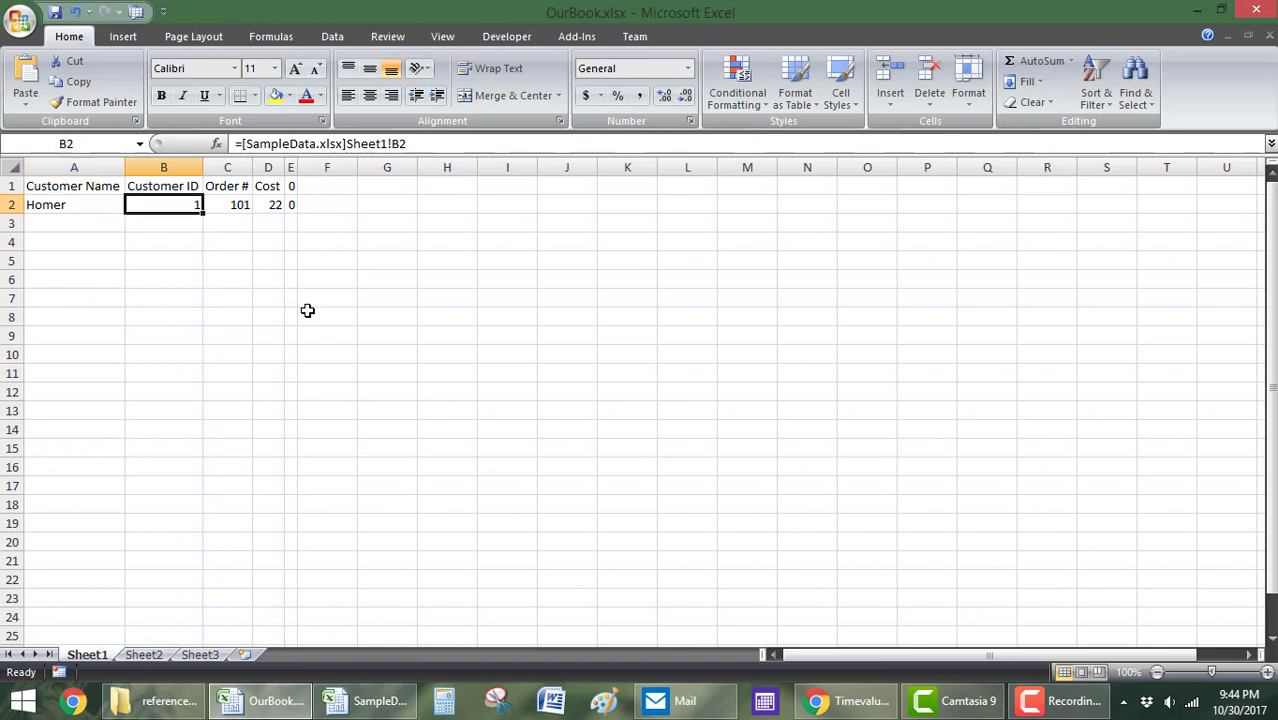
pyautogui.write('=ind')
pyautogui.press('Tab')
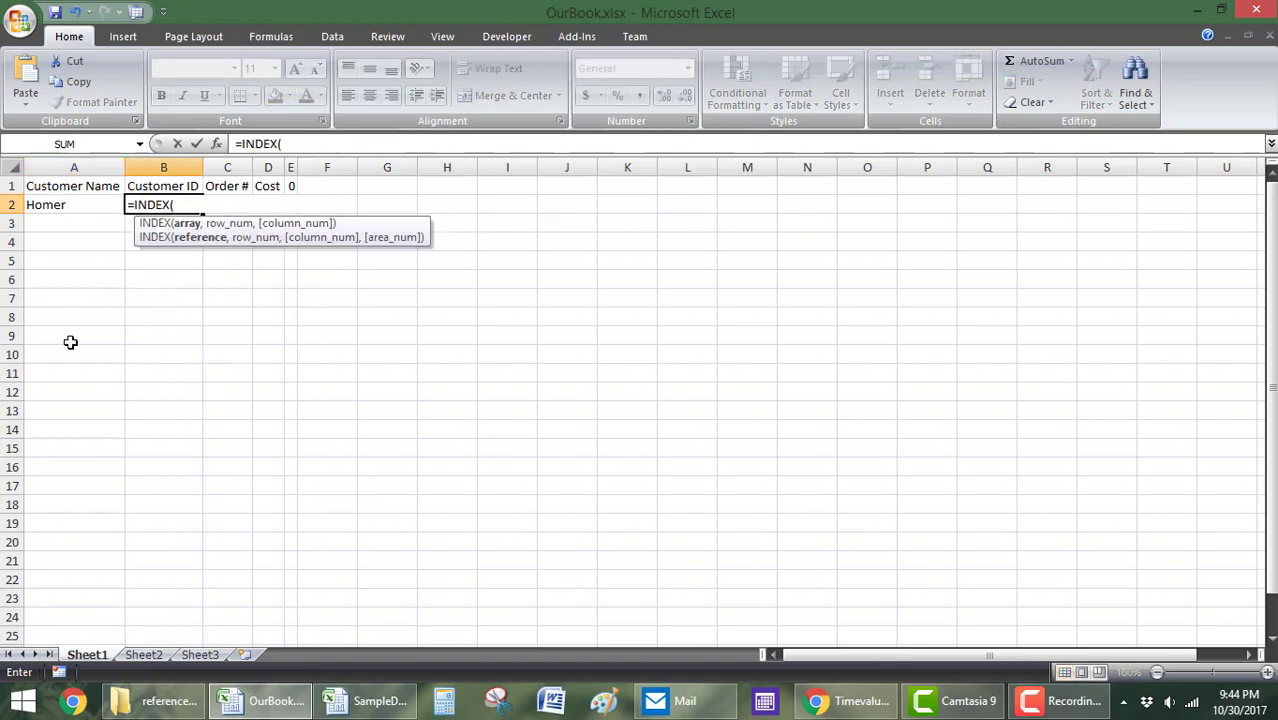
pyautogui.click(363, 700)
pyautogui.click(164, 167)
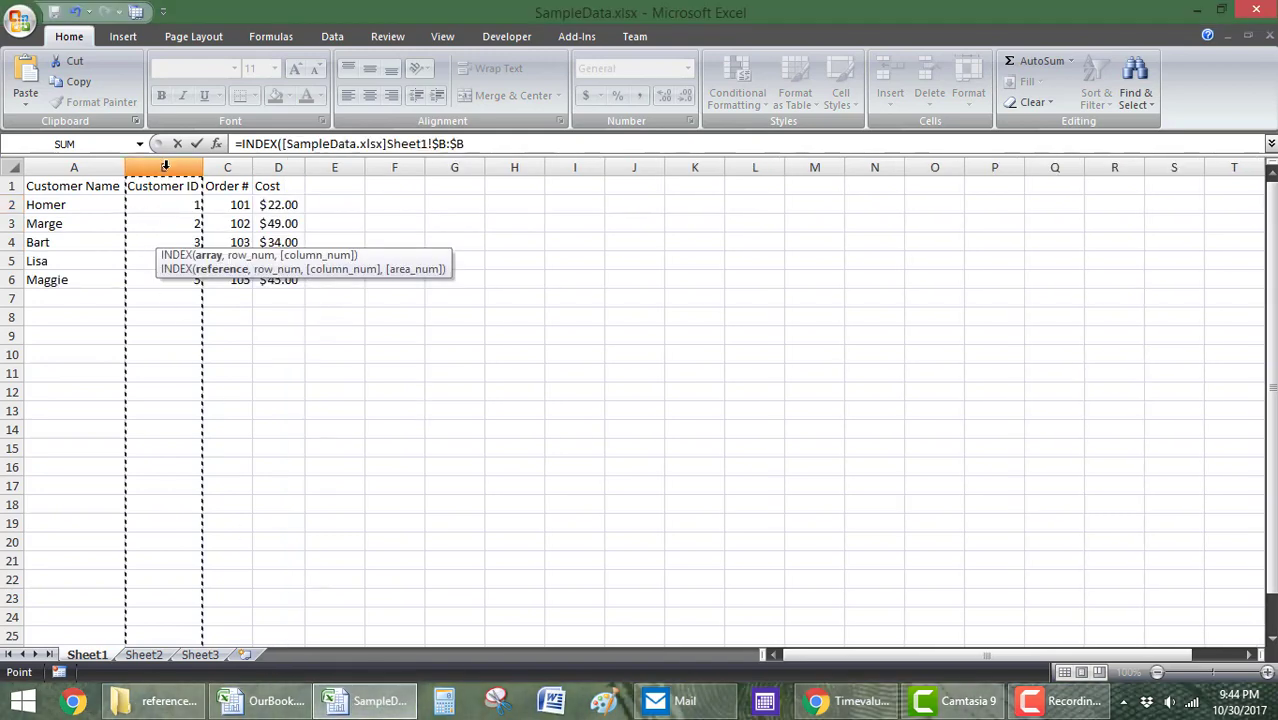
pyautogui.write(',m')
pyautogui.press('Tab')
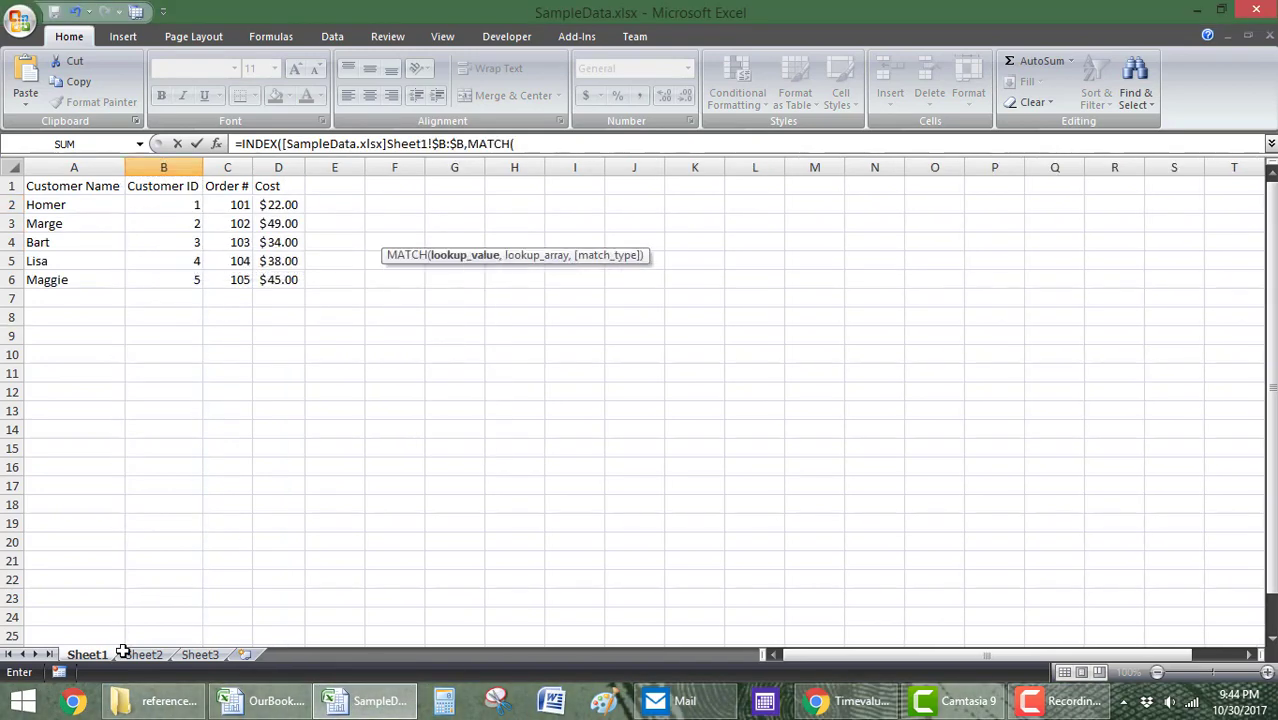
pyautogui.click(264, 700)
pyautogui.click(73, 204)
pyautogui.write(',')
pyautogui.click(363, 700)
pyautogui.click(83, 163)
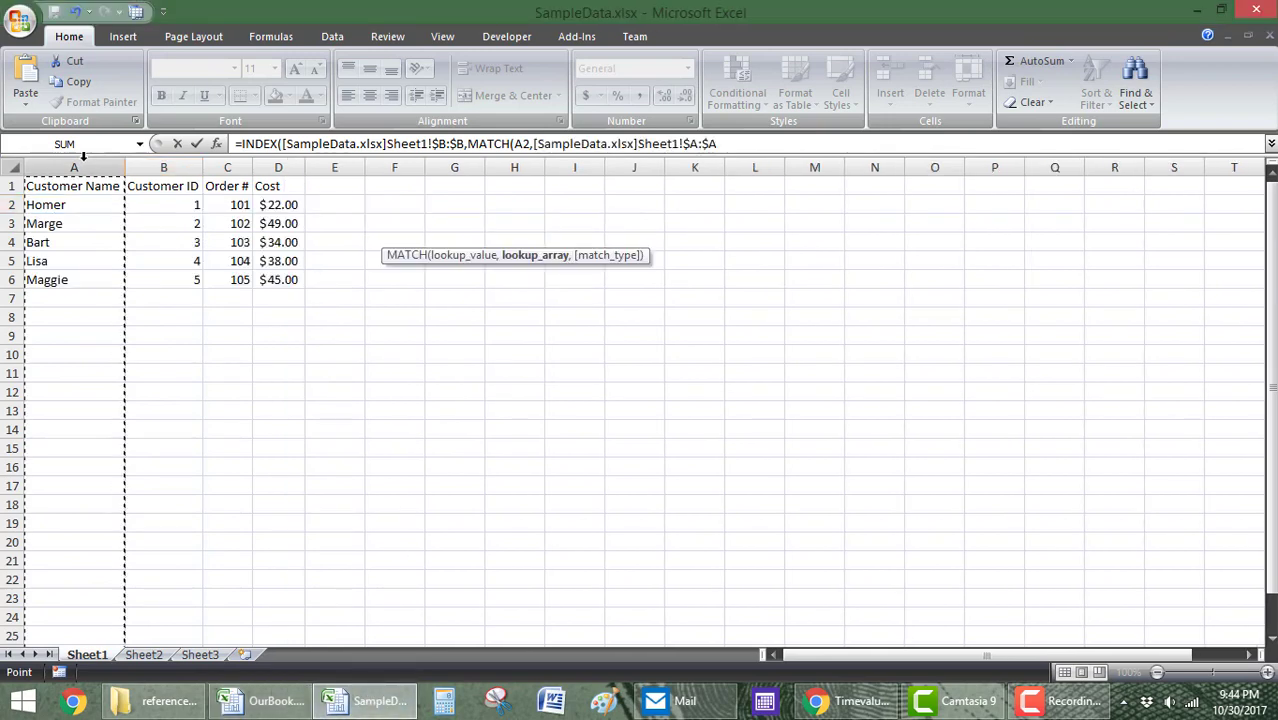
pyautogui.write(',0)')
pyautogui.press('Return')
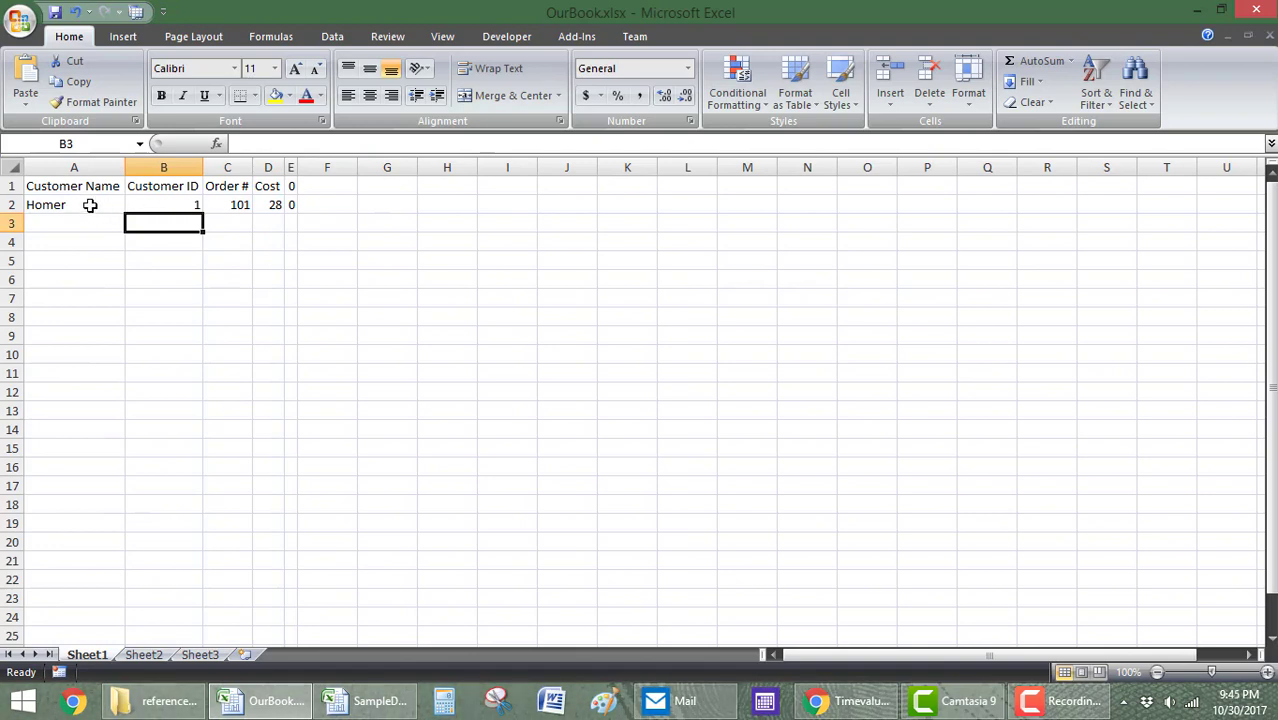
# Step: Test the ID lookup by entering the second and the fourth customer's name from SampleData.xlsx in cell A2
pyautogui.click(88, 204)
pyautogui.write('marge')
pyautogui.press('Tab')
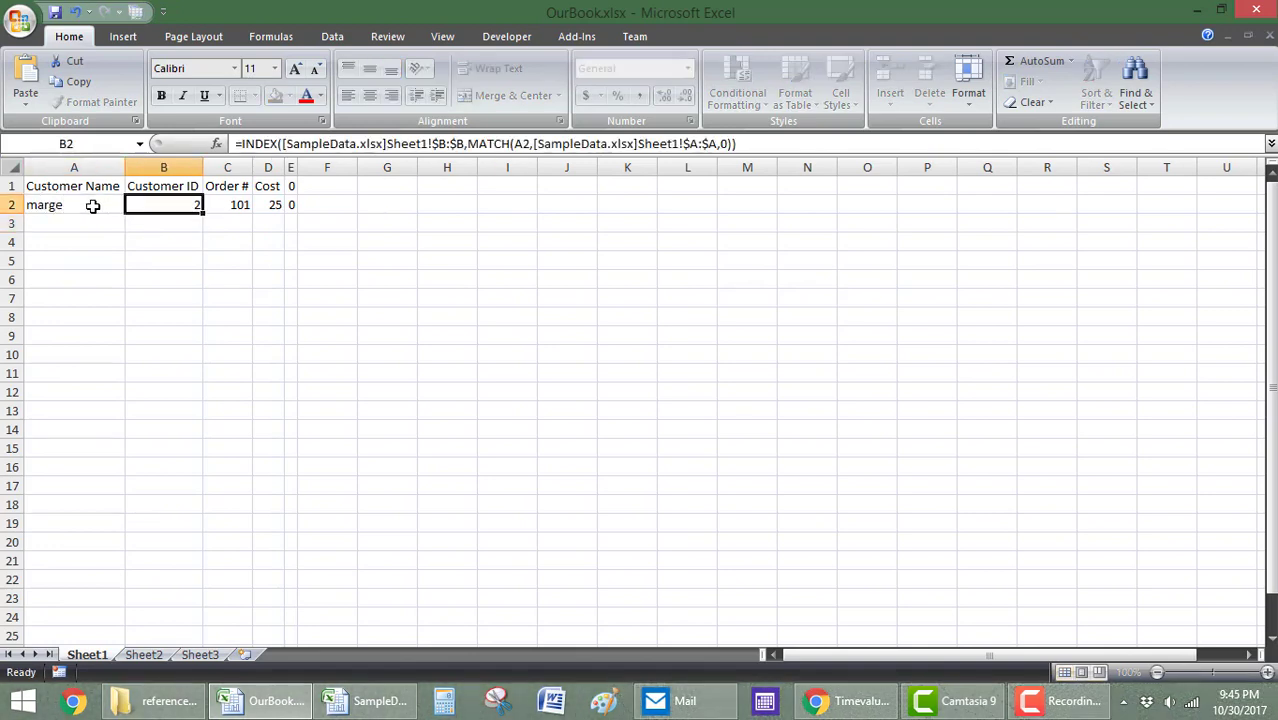
pyautogui.click(92, 205)
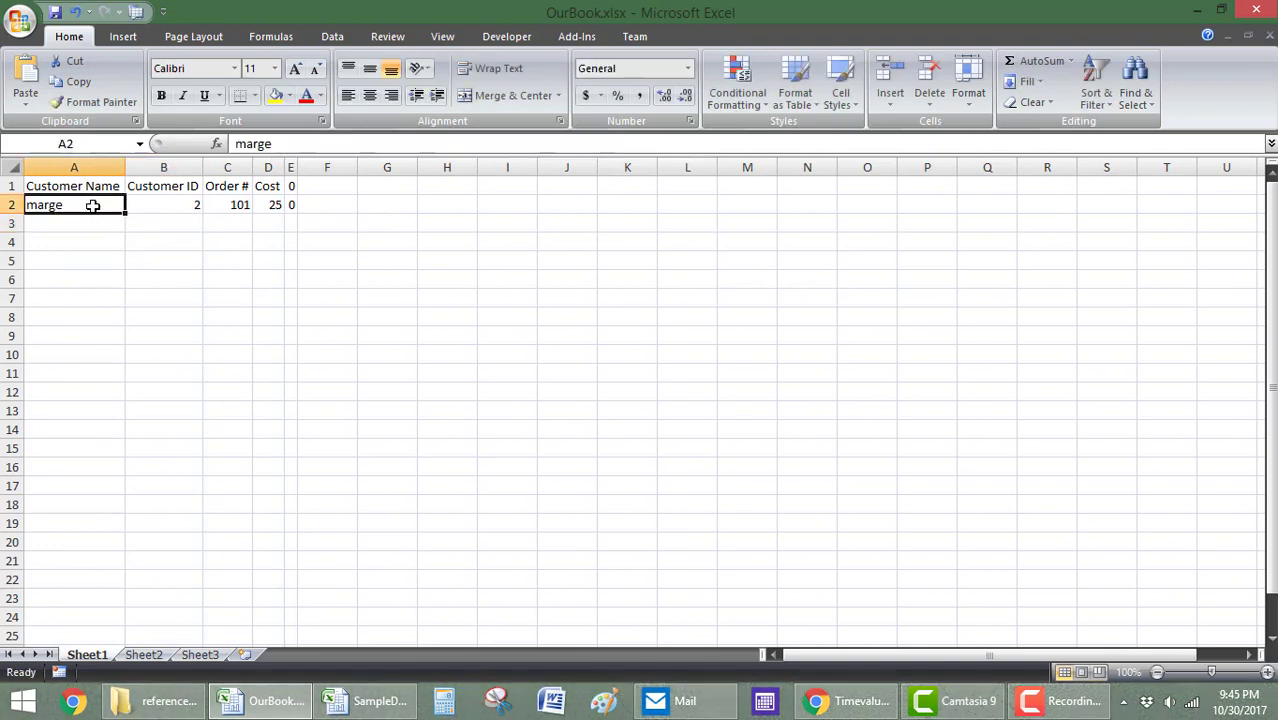
pyautogui.write('lisa')
pyautogui.press('Tab')
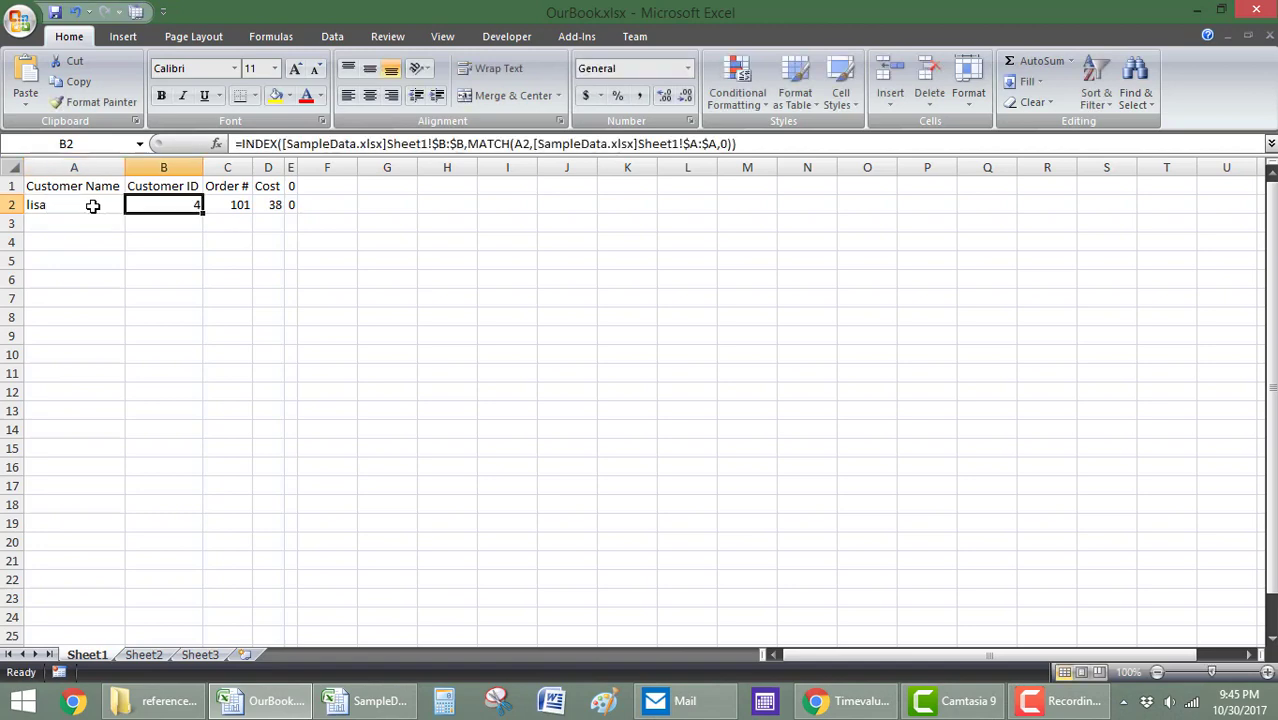
# Step: Check the formulas in row 2 from the customer name across to column E
pyautogui.click(92, 205)
pyautogui.press('Tab')
pyautogui.press('Tab')
pyautogui.press('Tab')
pyautogui.press('Tab')
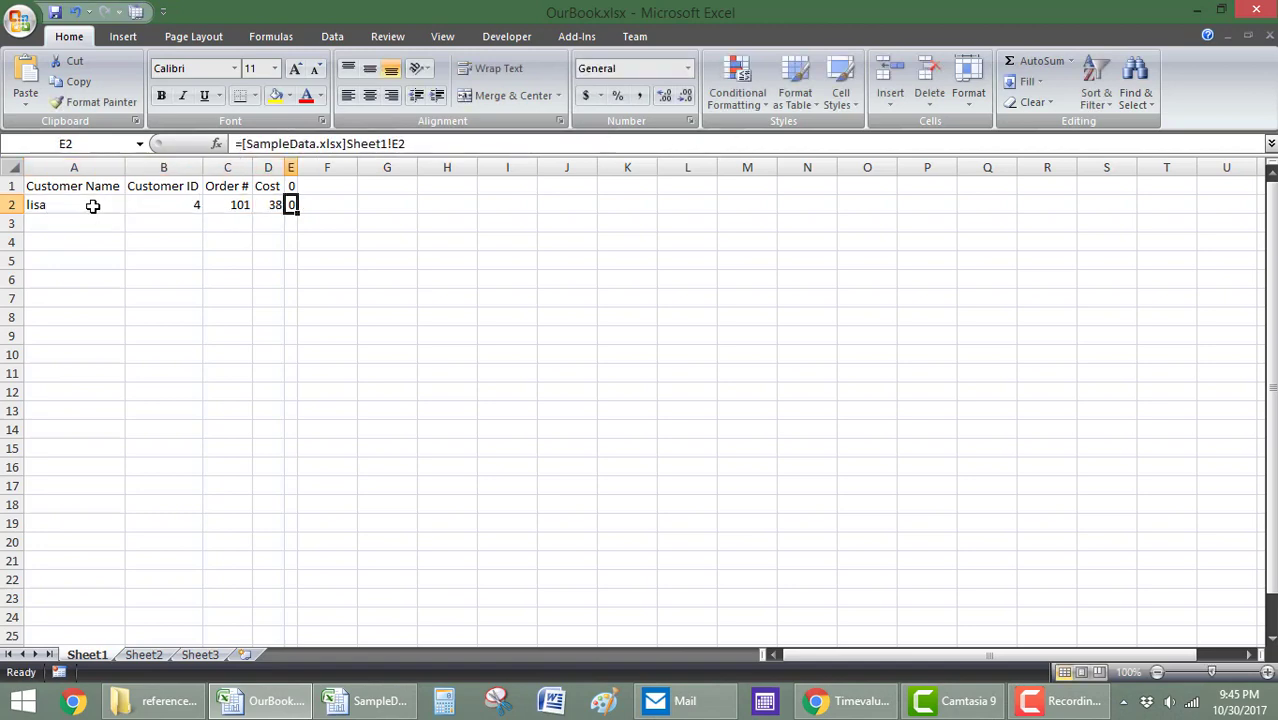
pyautogui.press('Left')
pyautogui.press('Left')
pyautogui.press('Left')
# Step: Examine the INDEX range, lookup value and MATCH range in the customer ID formula in B2
pyautogui.click(92, 205)
pyautogui.press('Tab')
pyautogui.moveTo(282, 145); pyautogui.dragTo(510, 146)
pyautogui.click(434, 146)
pyautogui.click(525, 146)
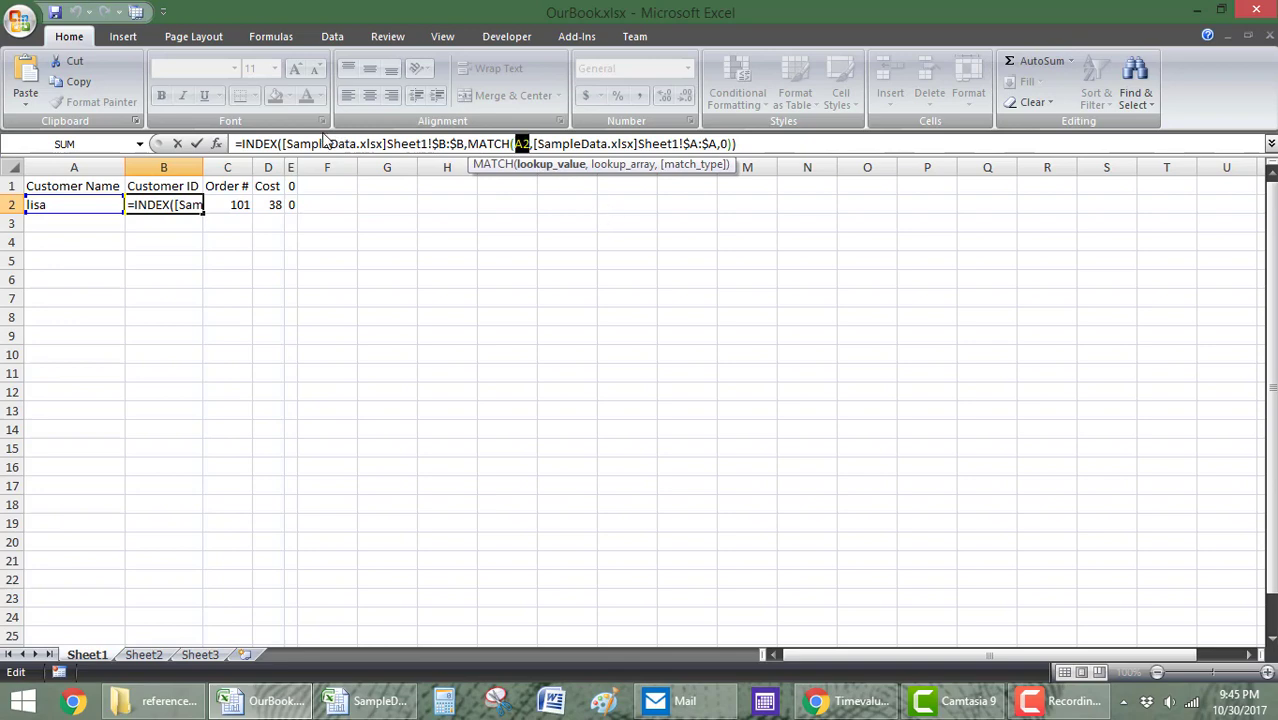
pyautogui.click(519, 145)
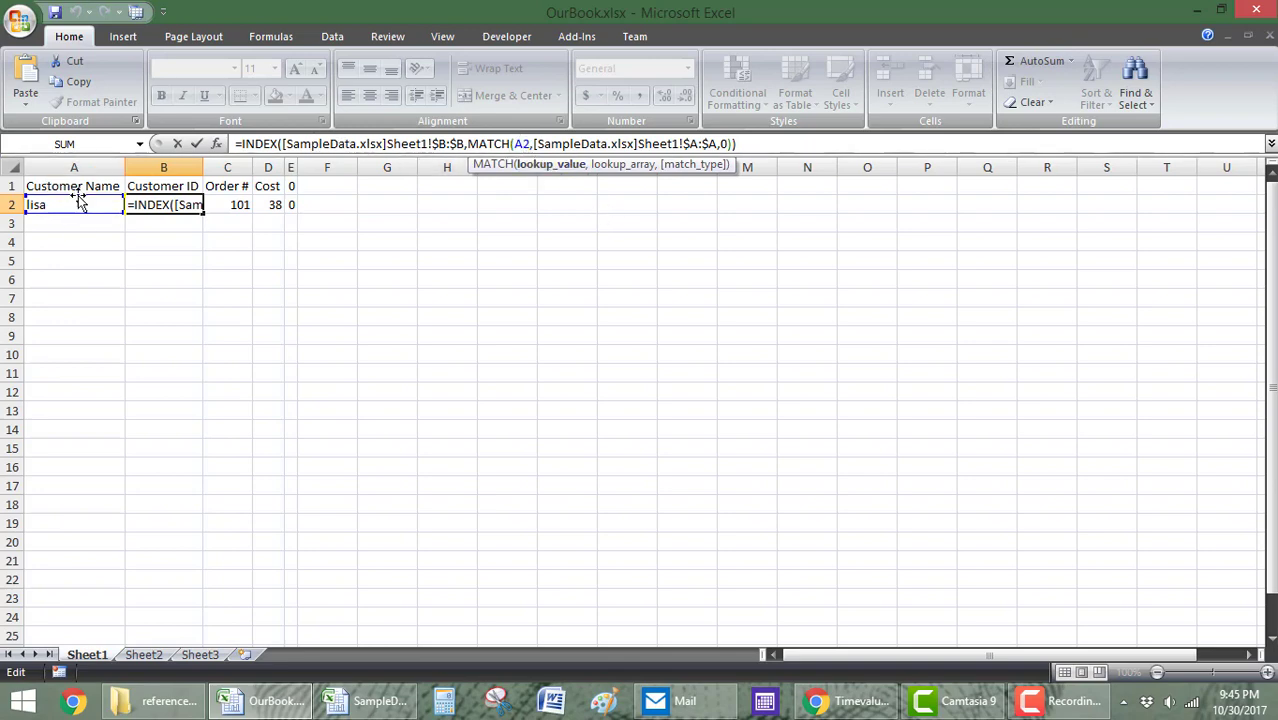
pyautogui.doubleClick(520, 144)
pyautogui.moveTo(536, 145); pyautogui.dragTo(716, 150)
pyautogui.click(428, 277)
pyautogui.click(150, 204)
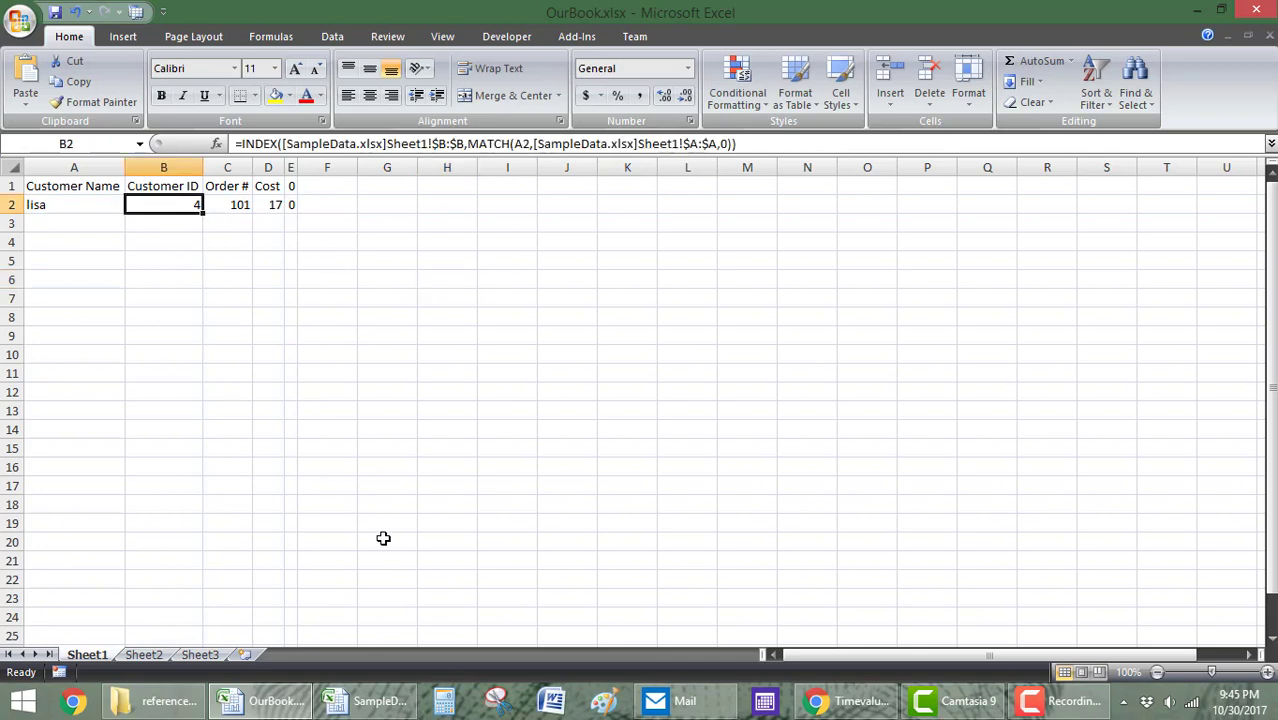
# Step: Switch to SampleData.xlsx and review the source customer table in columns A to D
pyautogui.click(370, 705)
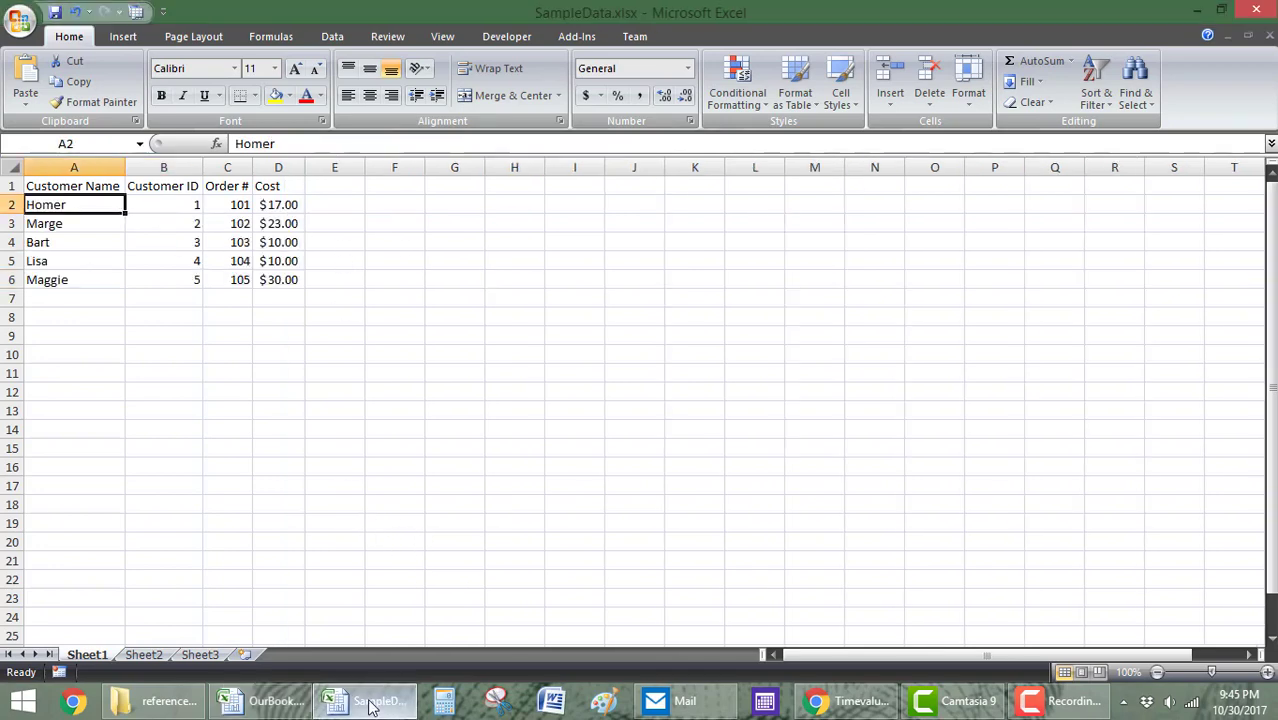
pyautogui.click(311, 398)
pyautogui.moveTo(78, 190); pyautogui.dragTo(265, 312)
pyautogui.click(394, 334)
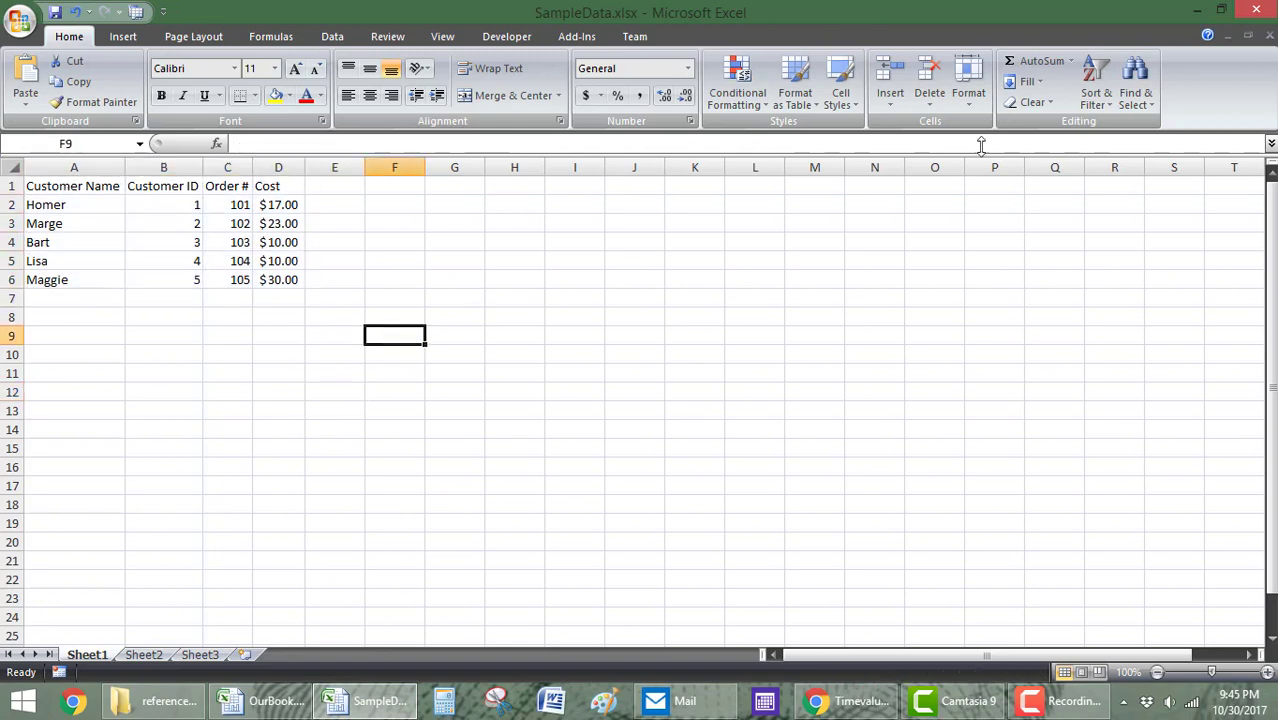
# Step: Close SampleData.xlsx with its changes saved and select header cell A1 in OurBook.xlsx
pyautogui.click(1268, 35)
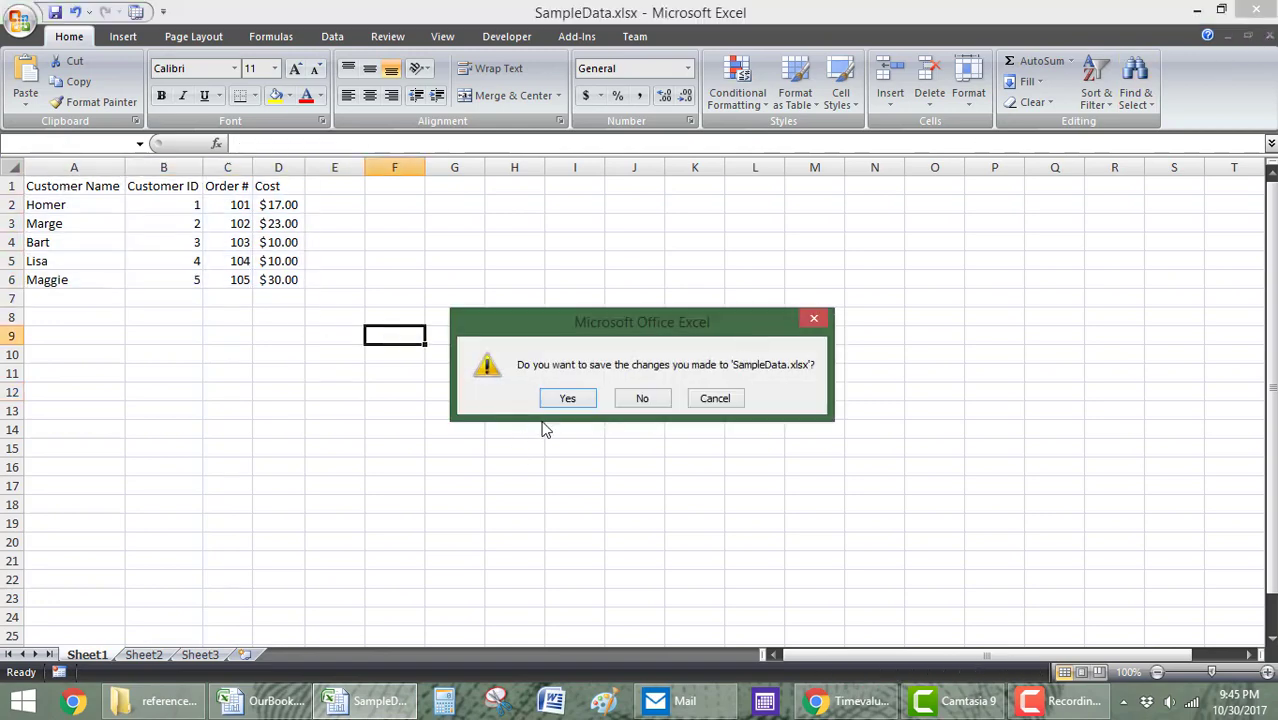
pyautogui.click(567, 398)
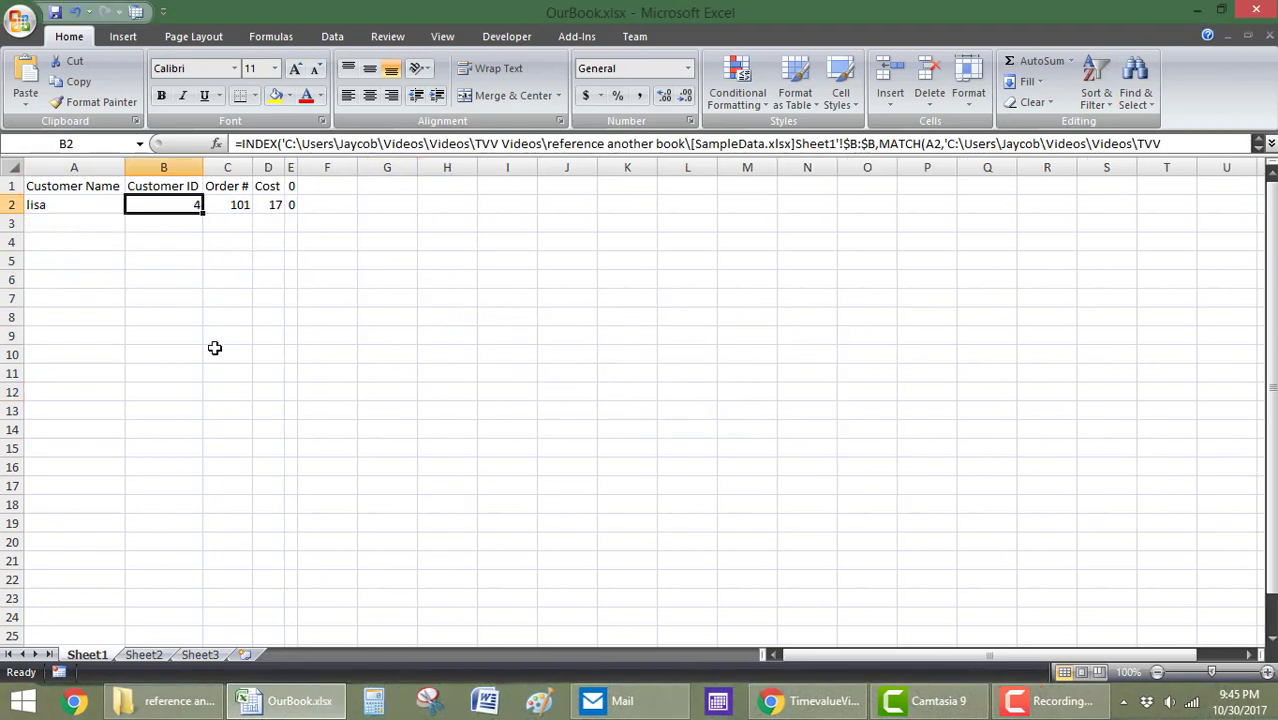
pyautogui.click(66, 187)
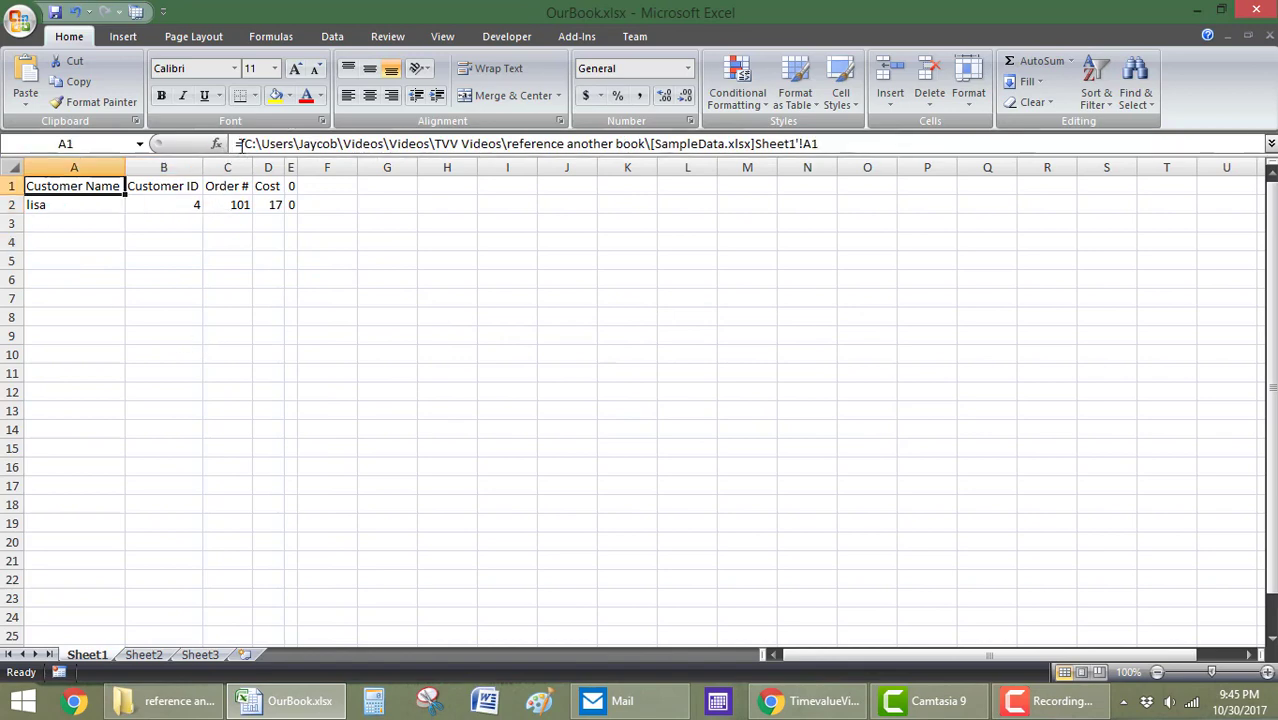
# Step: Examine the full external reference in A1, from the drive and folder path through the workbook name to the source cell
pyautogui.moveTo(237, 143); pyautogui.dragTo(426, 143)
pyautogui.click(327, 242)
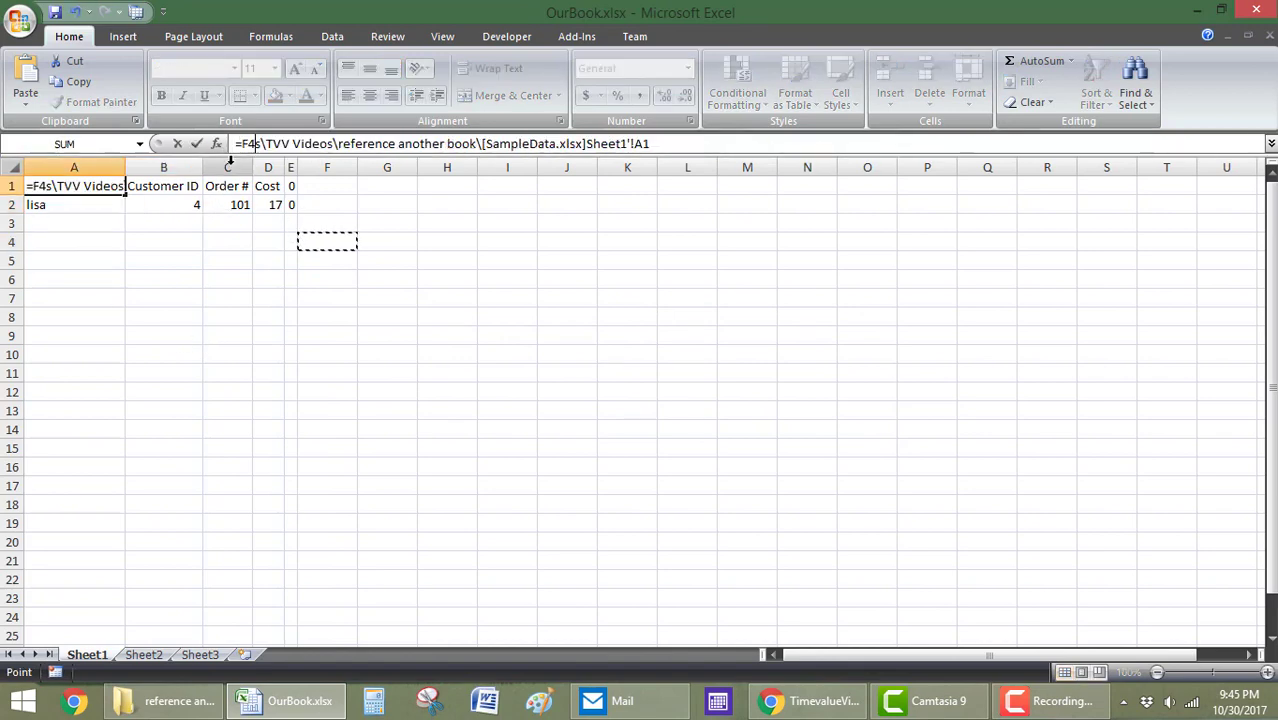
pyautogui.press('Escape')
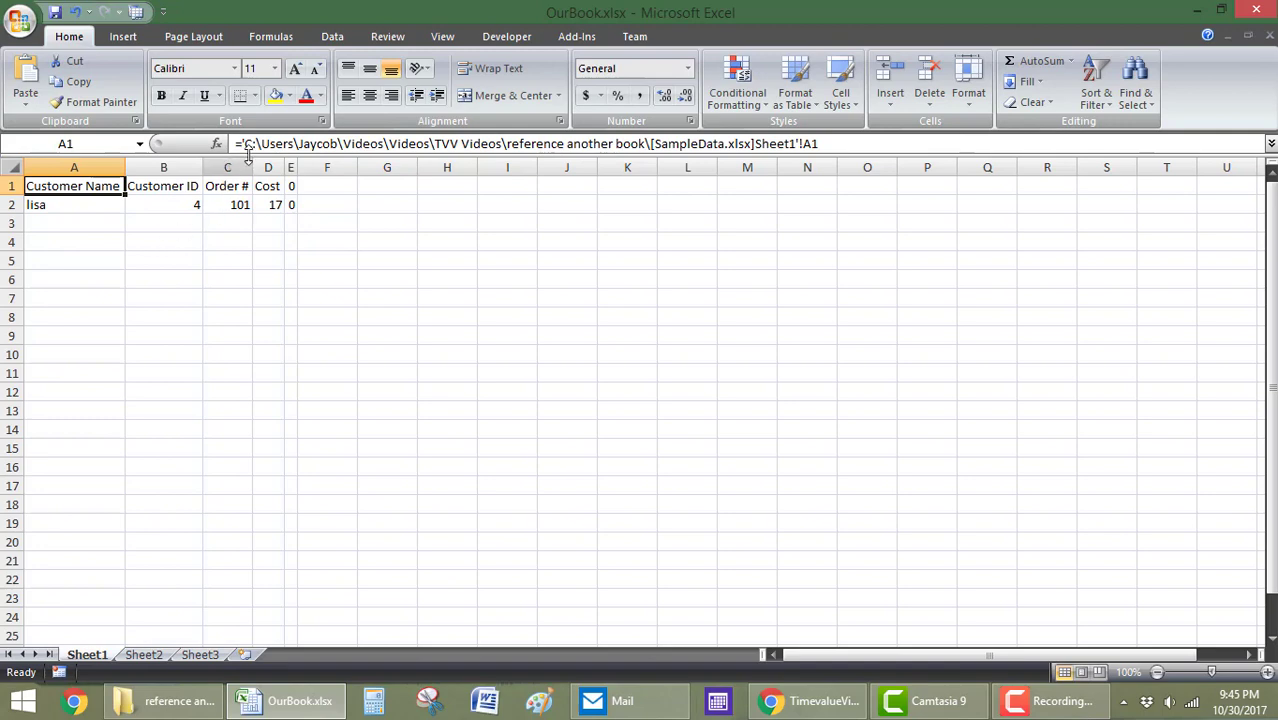
pyautogui.moveTo(262, 143); pyautogui.dragTo(848, 145)
pyautogui.click(652, 143)
pyautogui.click(848, 145)
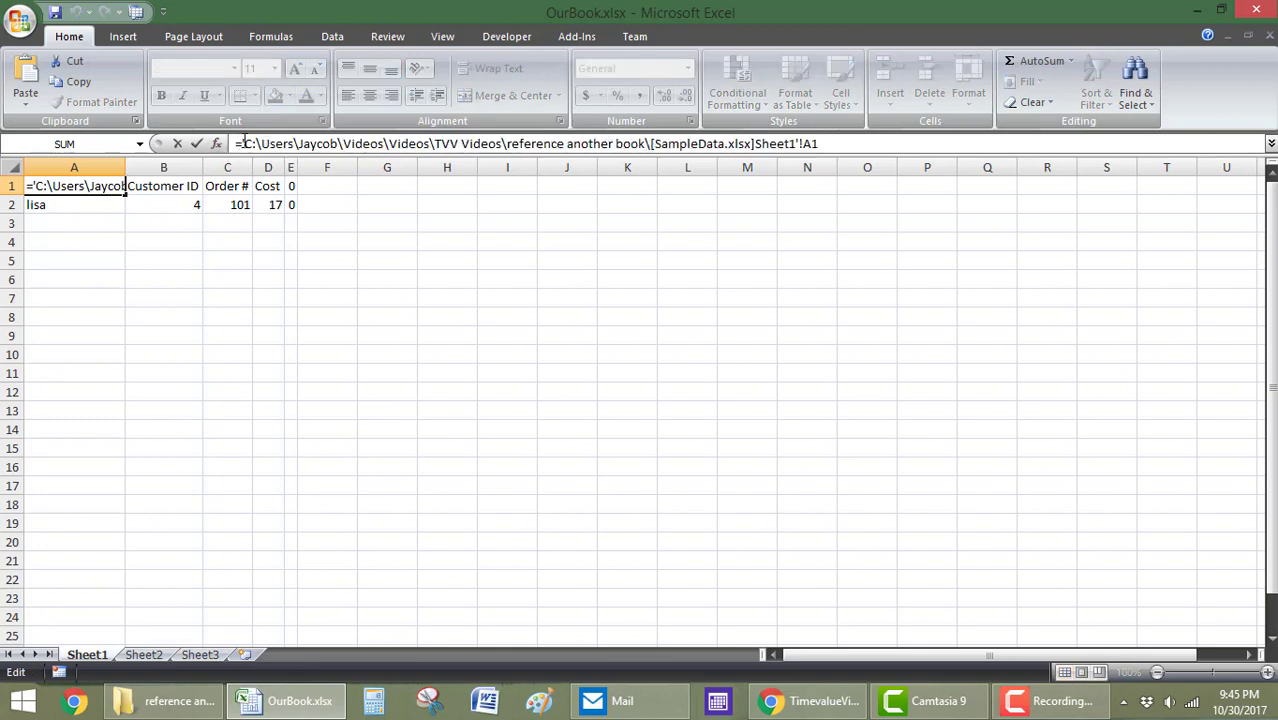
pyautogui.moveTo(245, 143); pyautogui.dragTo(818, 144)
pyautogui.press('Escape')
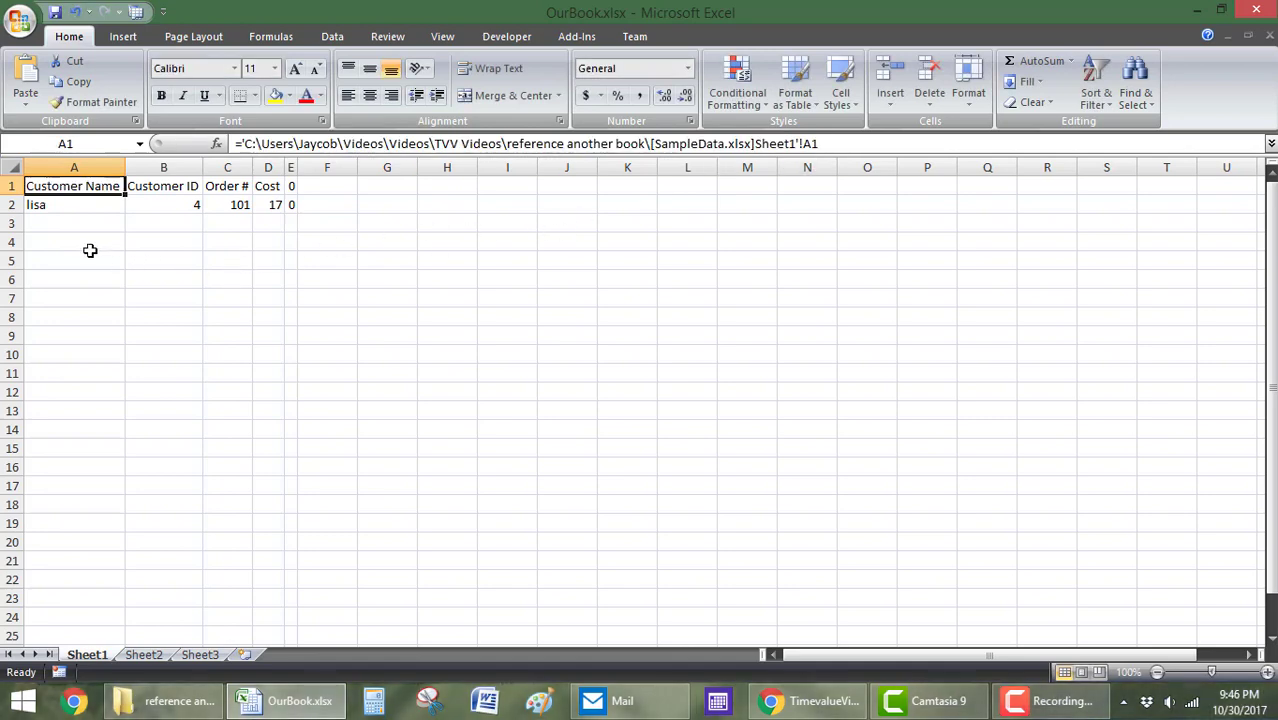
pyautogui.click(85, 248)
pyautogui.write("'c")
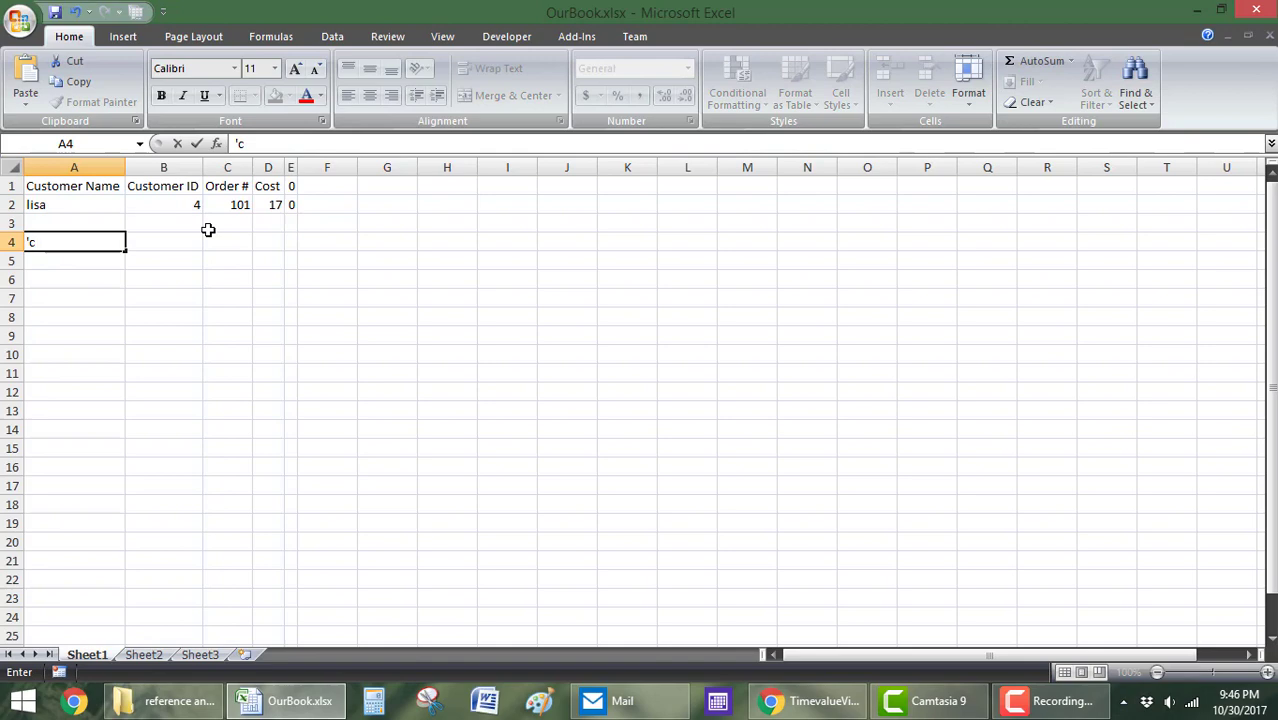
pyautogui.write(':\\agsd')
pyautogui.press('Escape')
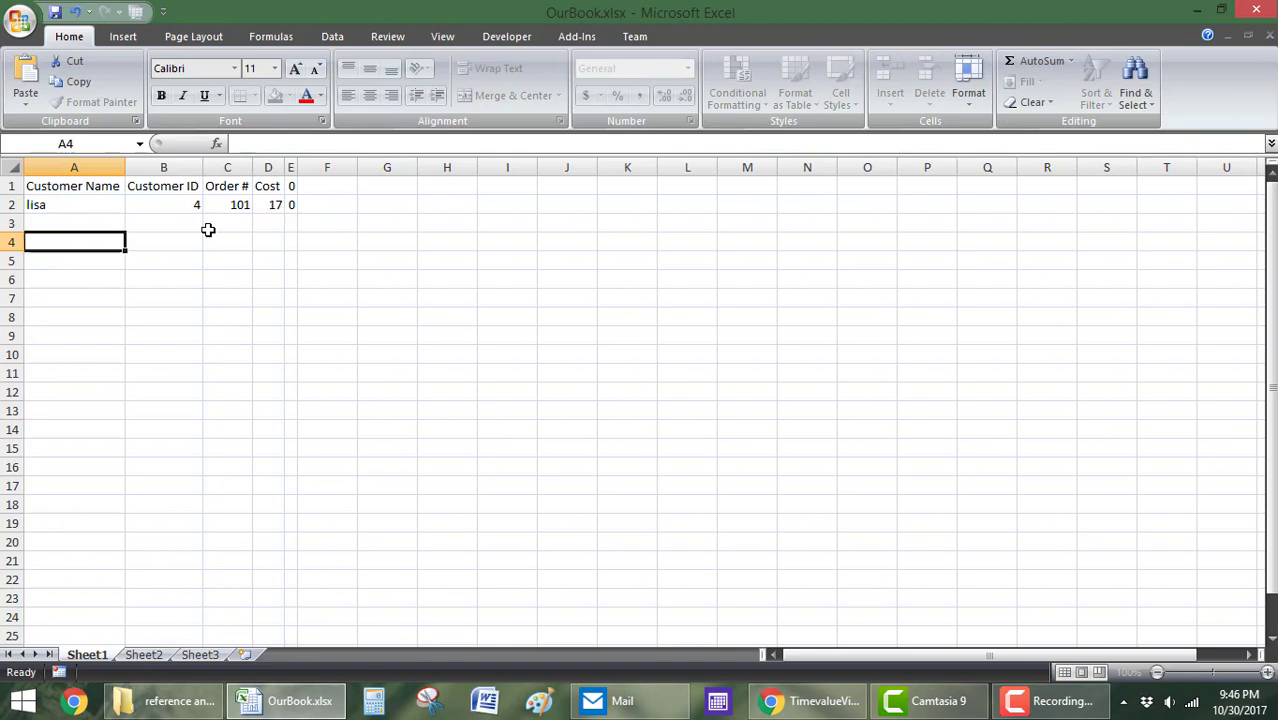
# Step: Check the folder path portion of the external reference in cell A1
pyautogui.click(92, 190)
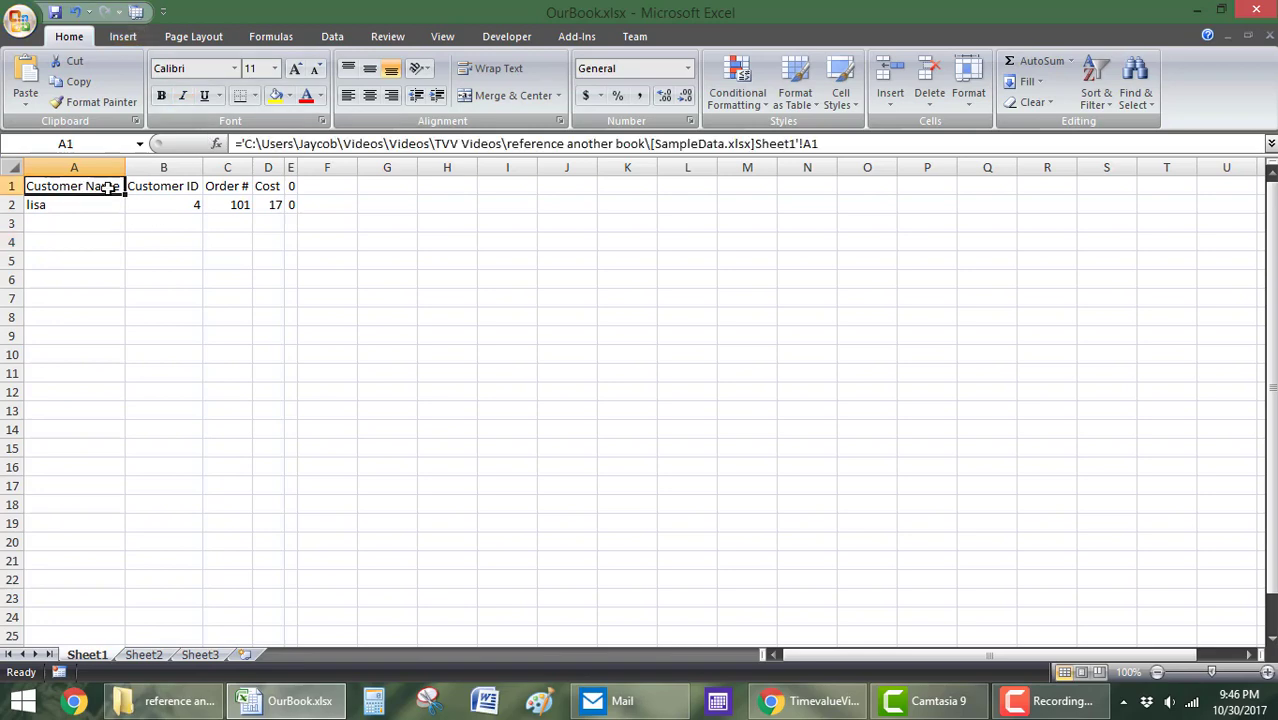
pyautogui.moveTo(257, 143); pyautogui.dragTo(388, 143)
pyautogui.click(318, 143)
pyautogui.press('Escape')
# Step: Copy the full path of the folder containing SampleData.xlsx from File Explorer and return to OurBook.xlsx
pyautogui.click(168, 700)
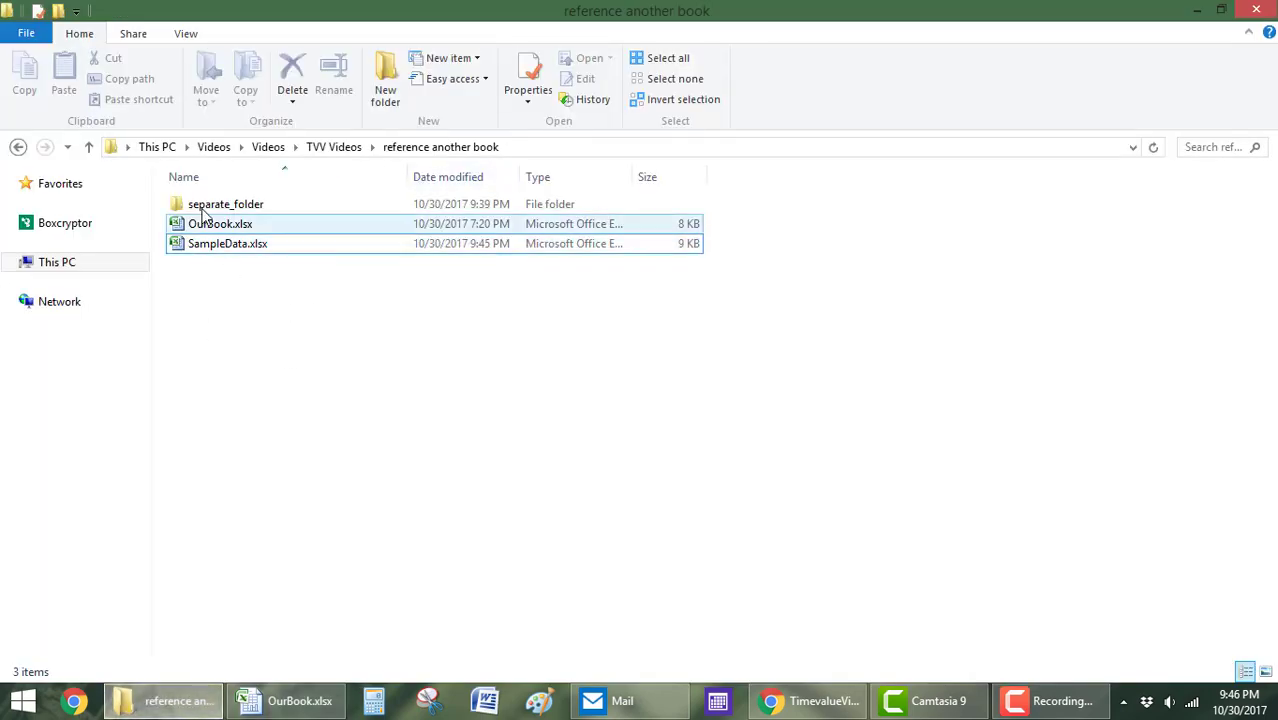
pyautogui.click(215, 247)
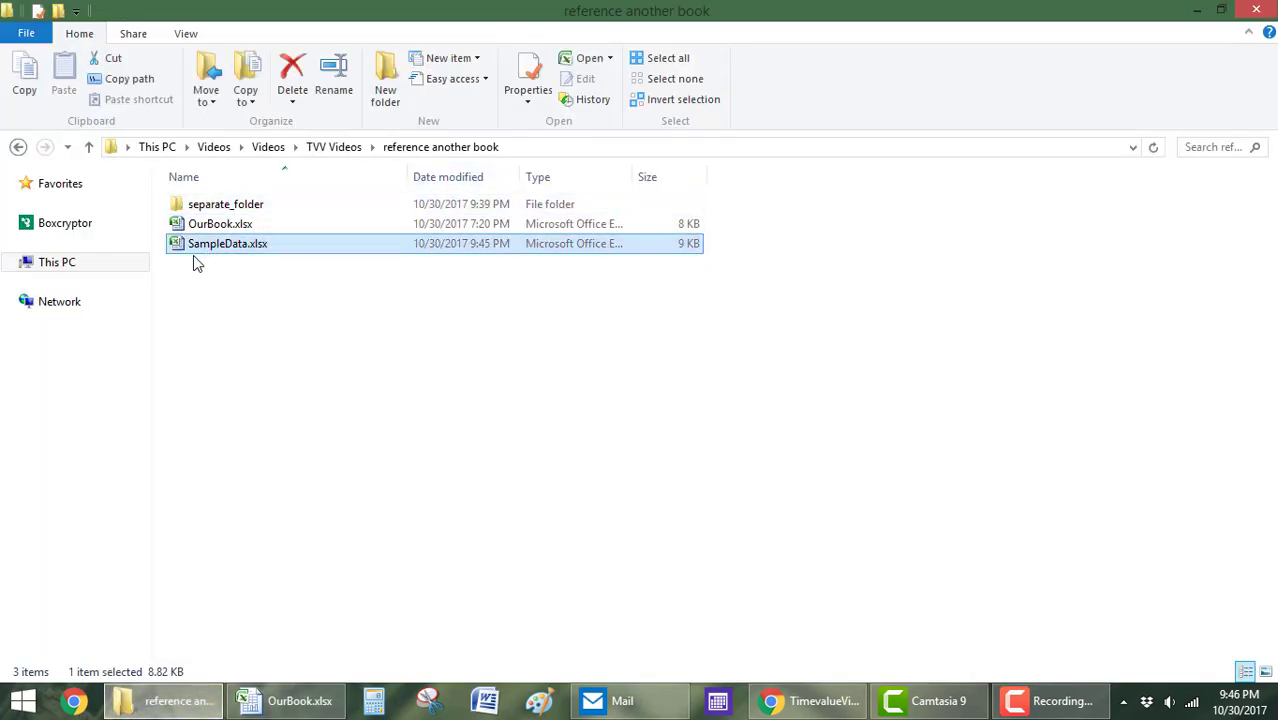
pyautogui.click(262, 301)
pyautogui.click(570, 150)
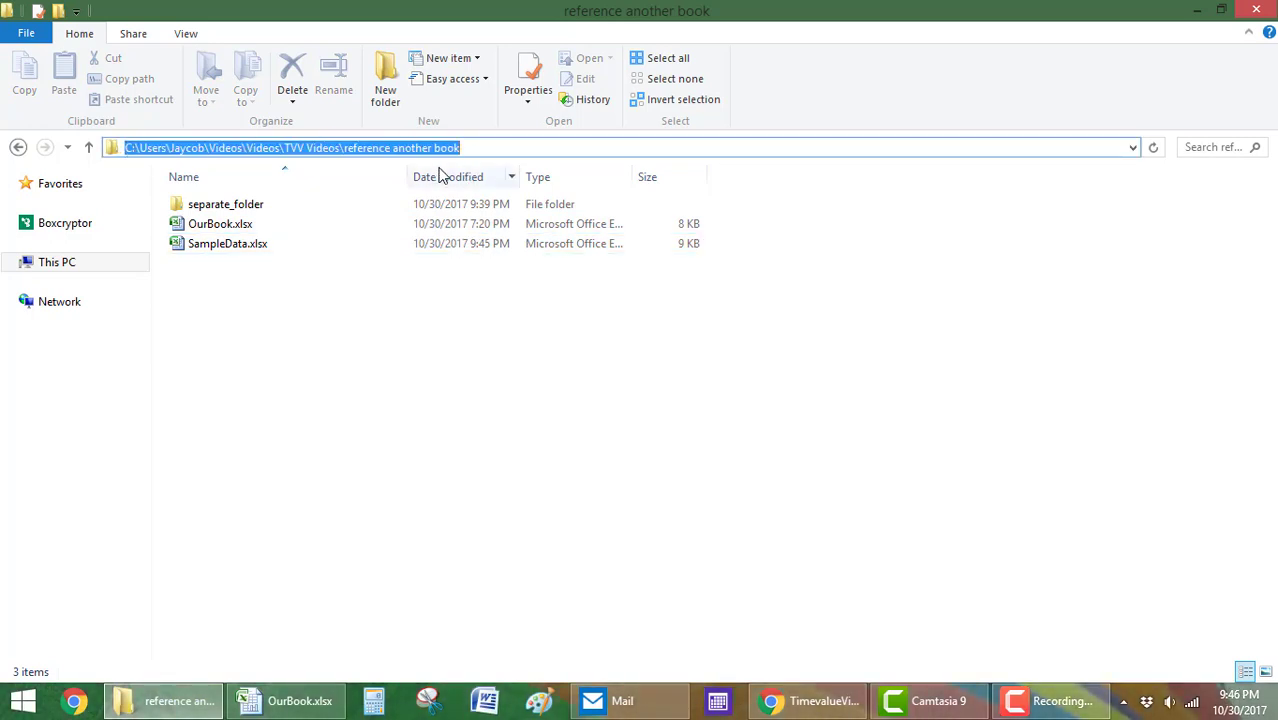
pyautogui.rightClick(389, 149)
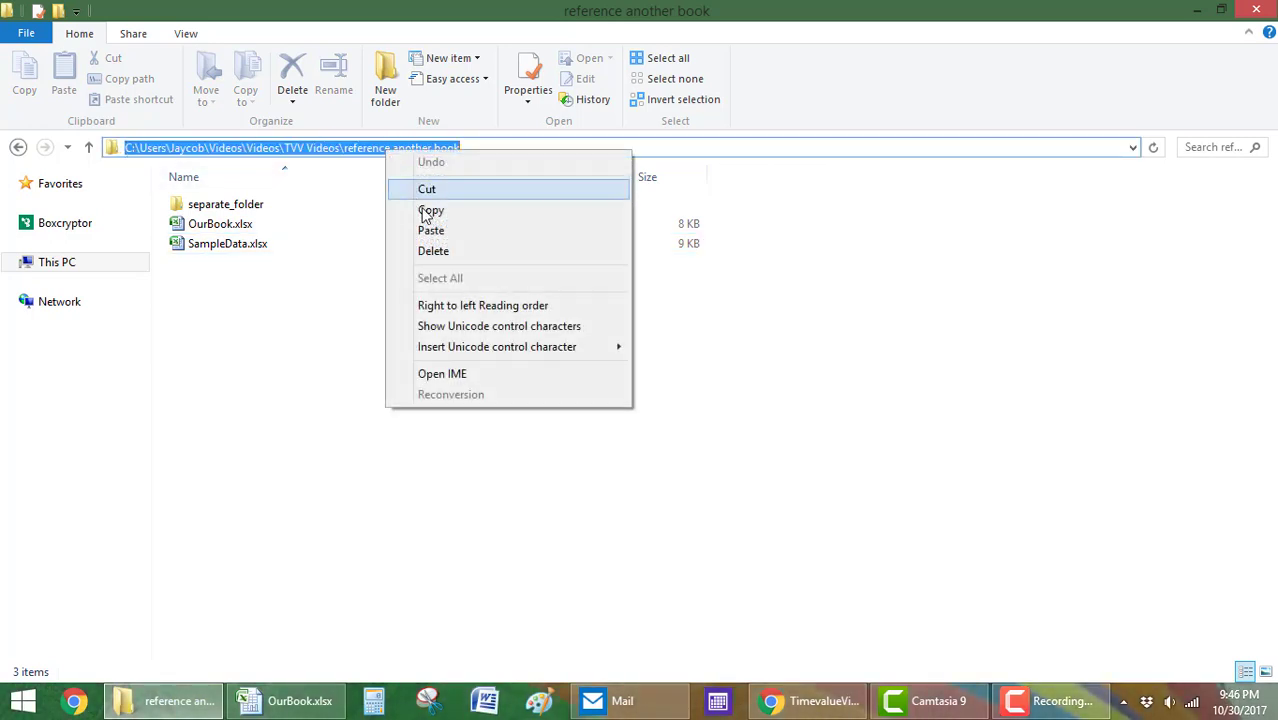
pyautogui.click(421, 210)
pyautogui.click(300, 700)
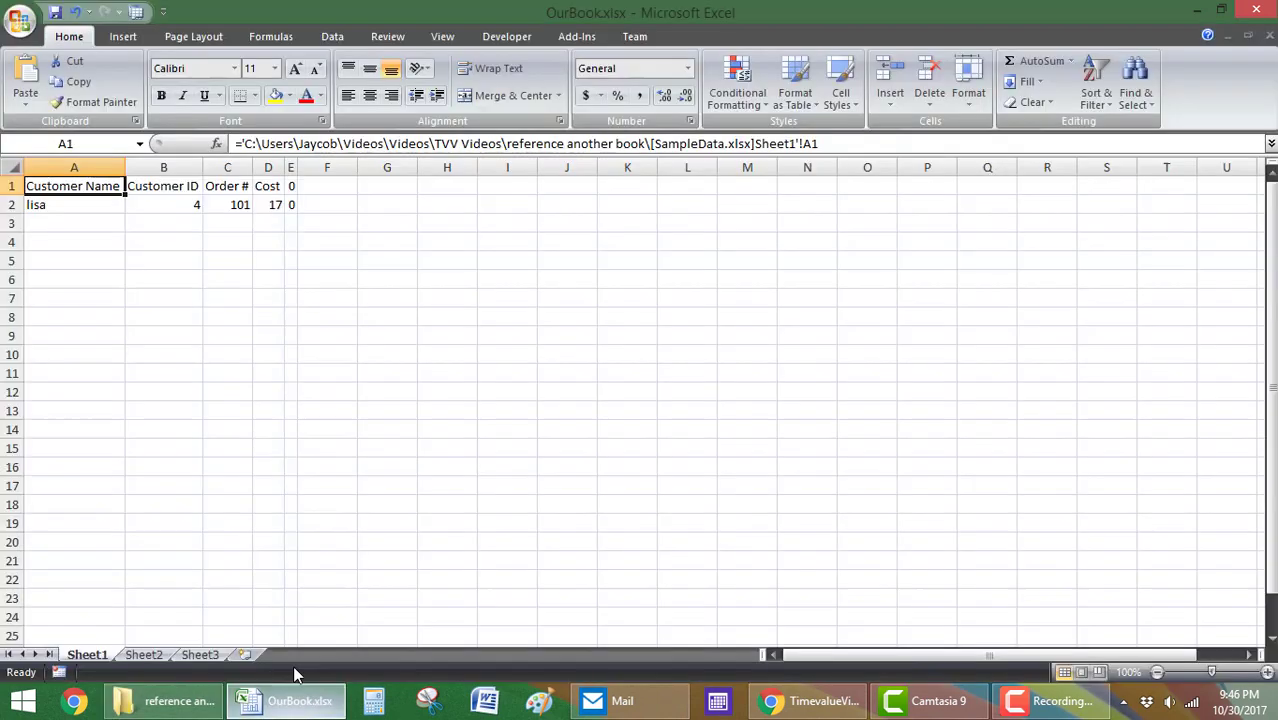
# Step: Try to link A3 to SampleData.xlsx with an apostrophe, the copied folder path and [sampledata.xlsx]sheet1!a1
pyautogui.click(113, 215)
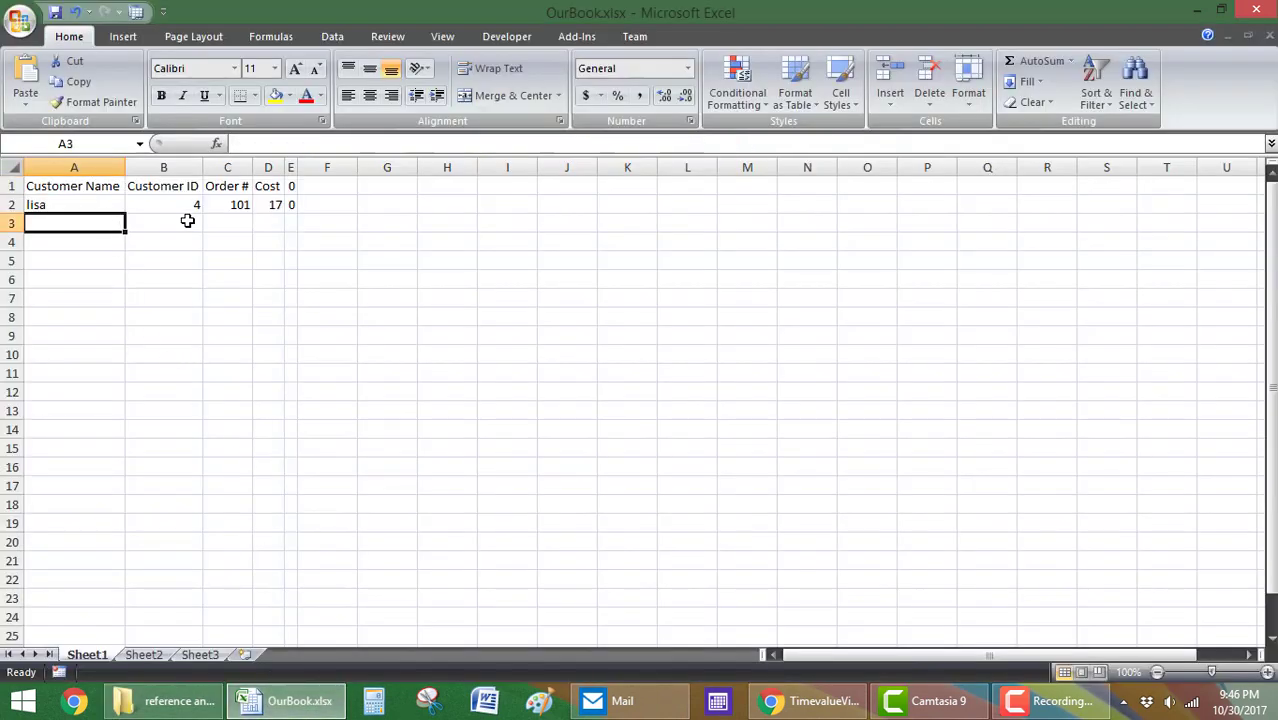
pyautogui.write('=')
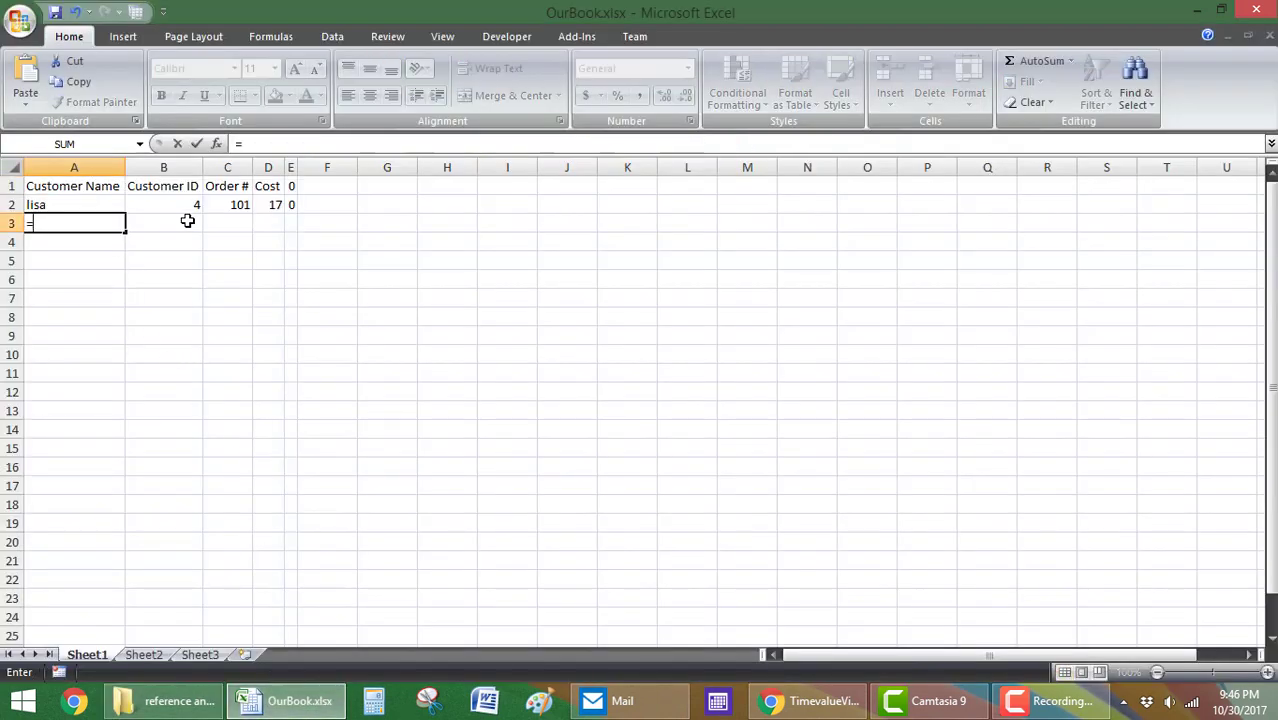
pyautogui.write("'")
pyautogui.hotkey('ctrl', 'v')
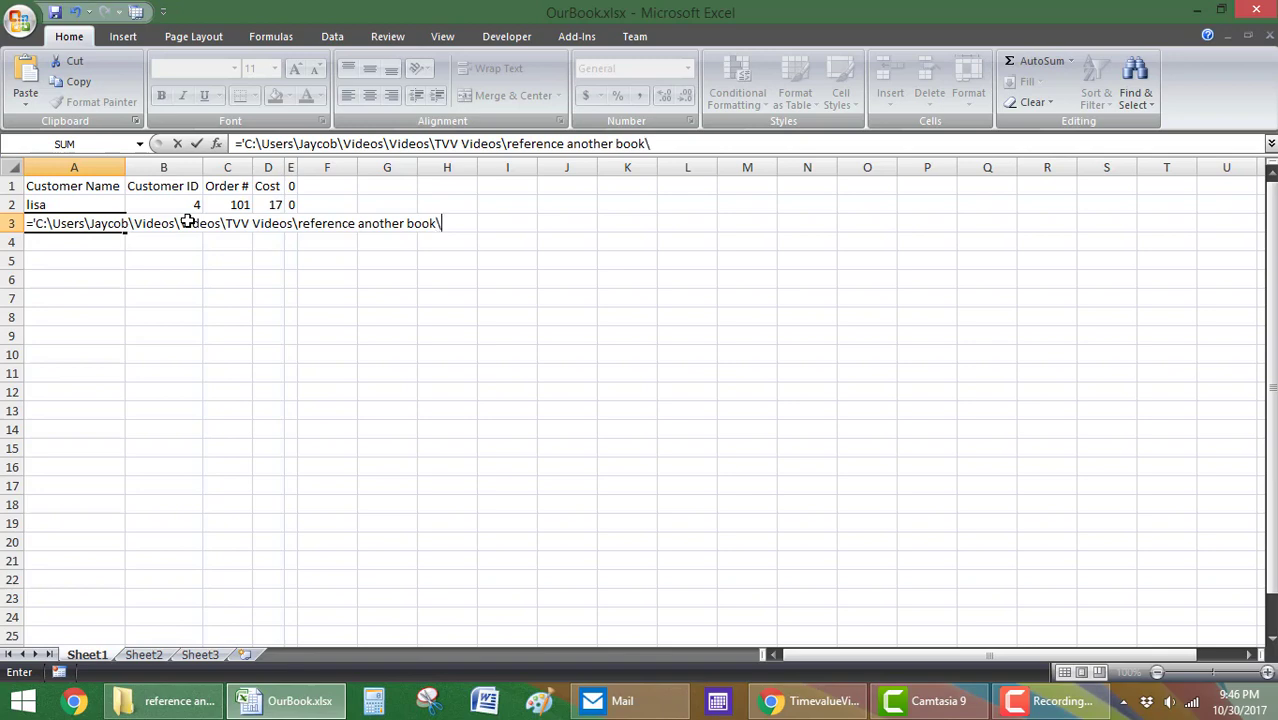
pyautogui.write('\\[sampledata.xlsx')
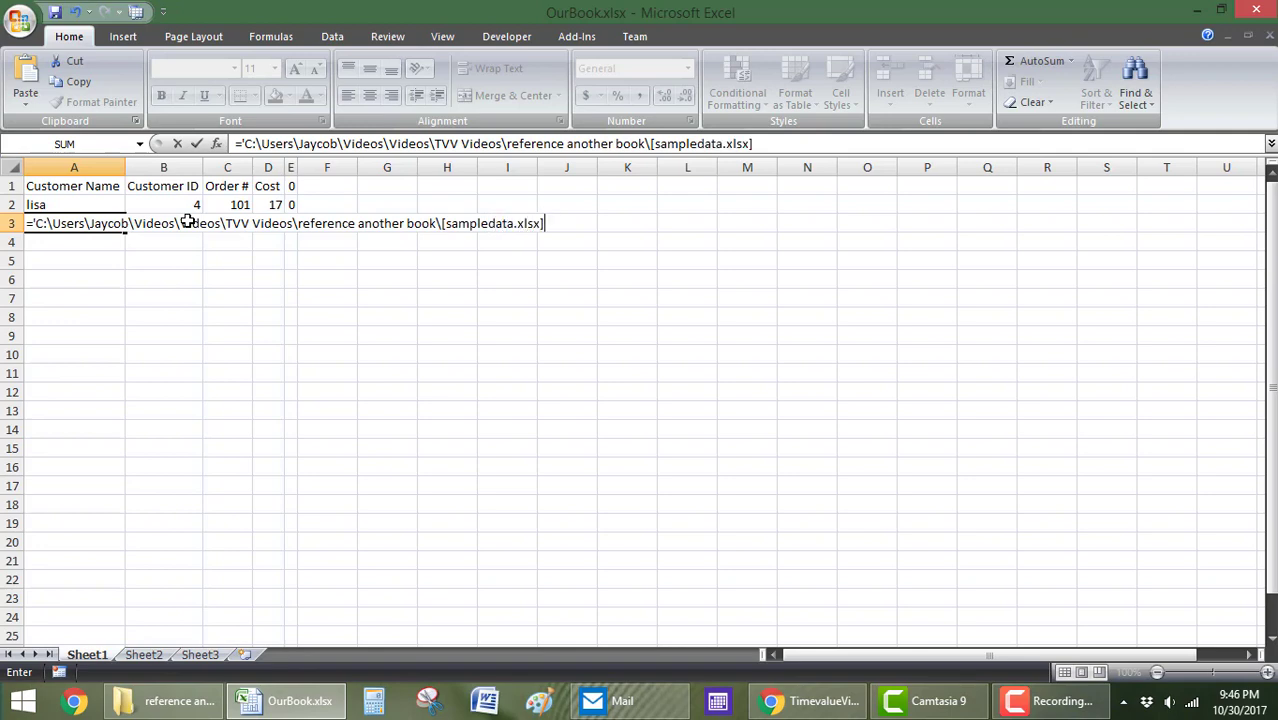
pyautogui.write(']sheet1!a1')
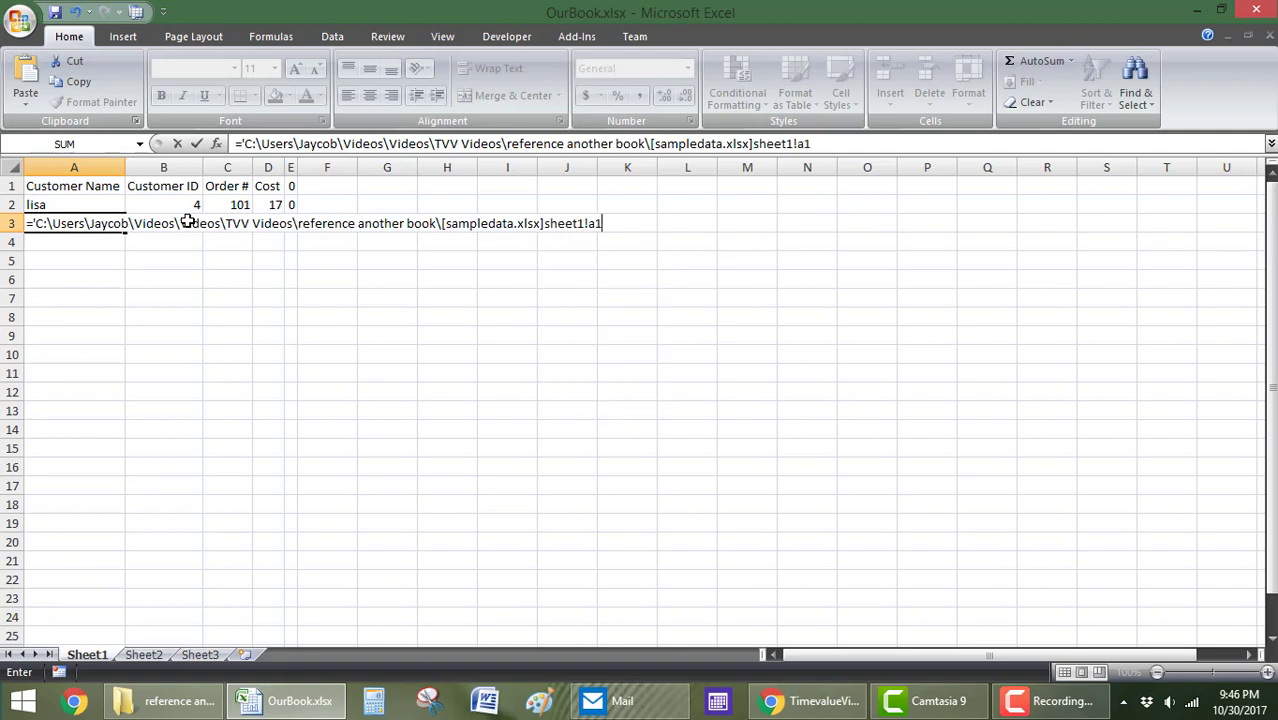
pyautogui.press('Return')
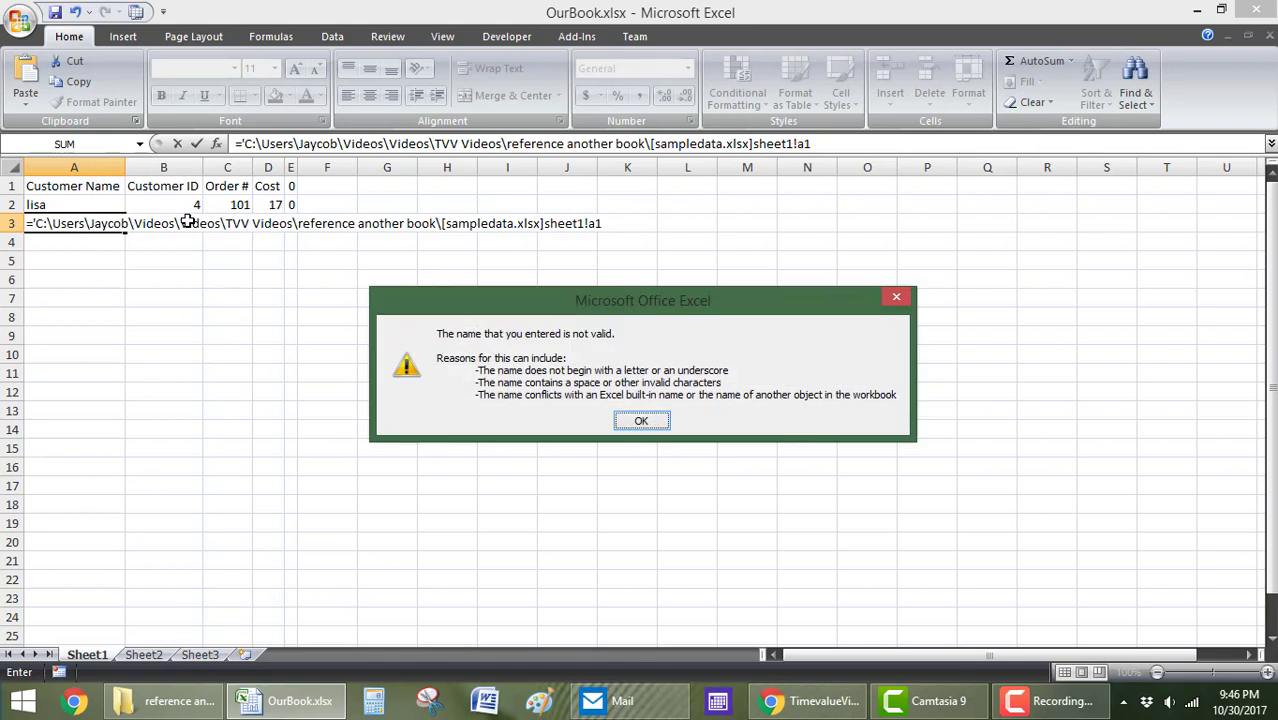
pyautogui.press('Return')
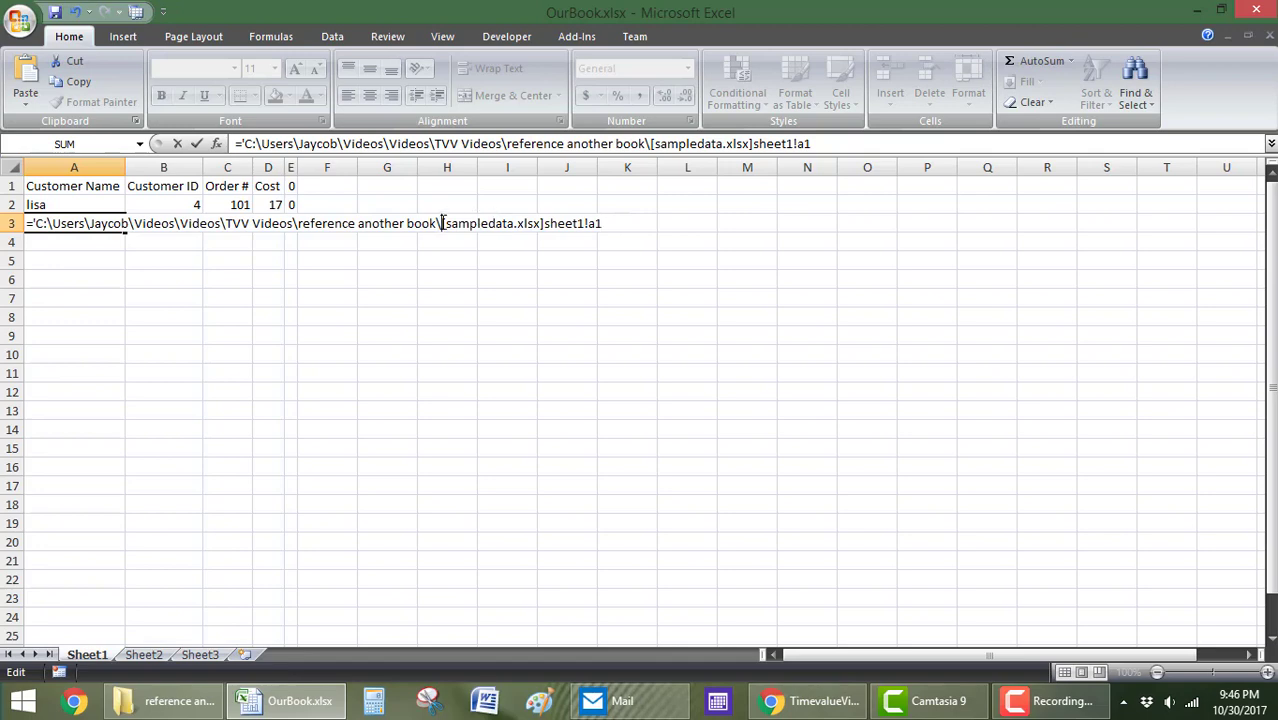
# Step: Try to correct the A3 formula with an apostrophe before the bracketed workbook name, and discard the entry
pyautogui.write("'")
pyautogui.press('Return')
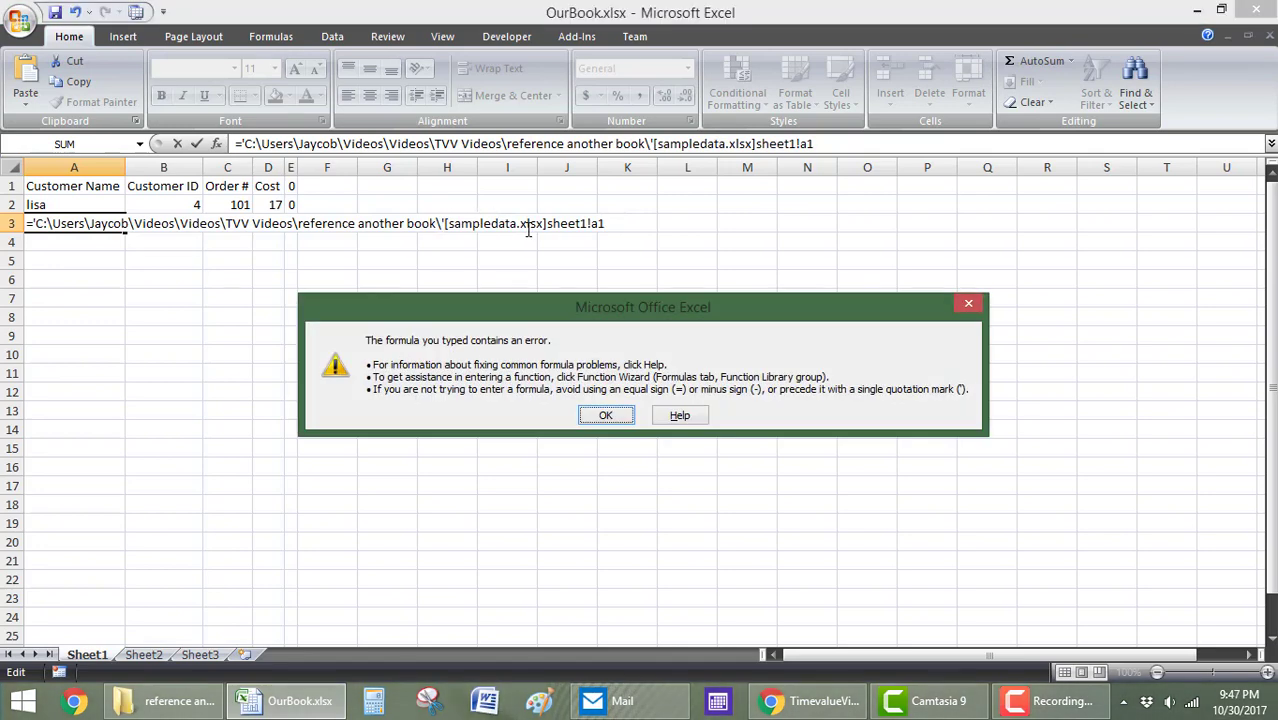
pyautogui.press('Return')
pyautogui.press('Escape')
# Step: Following A1's syntax, enter a reference in A3 made of =', the copied folder path and \[sampledata.xlsx]sheet1'!a1
pyautogui.click(94, 205)
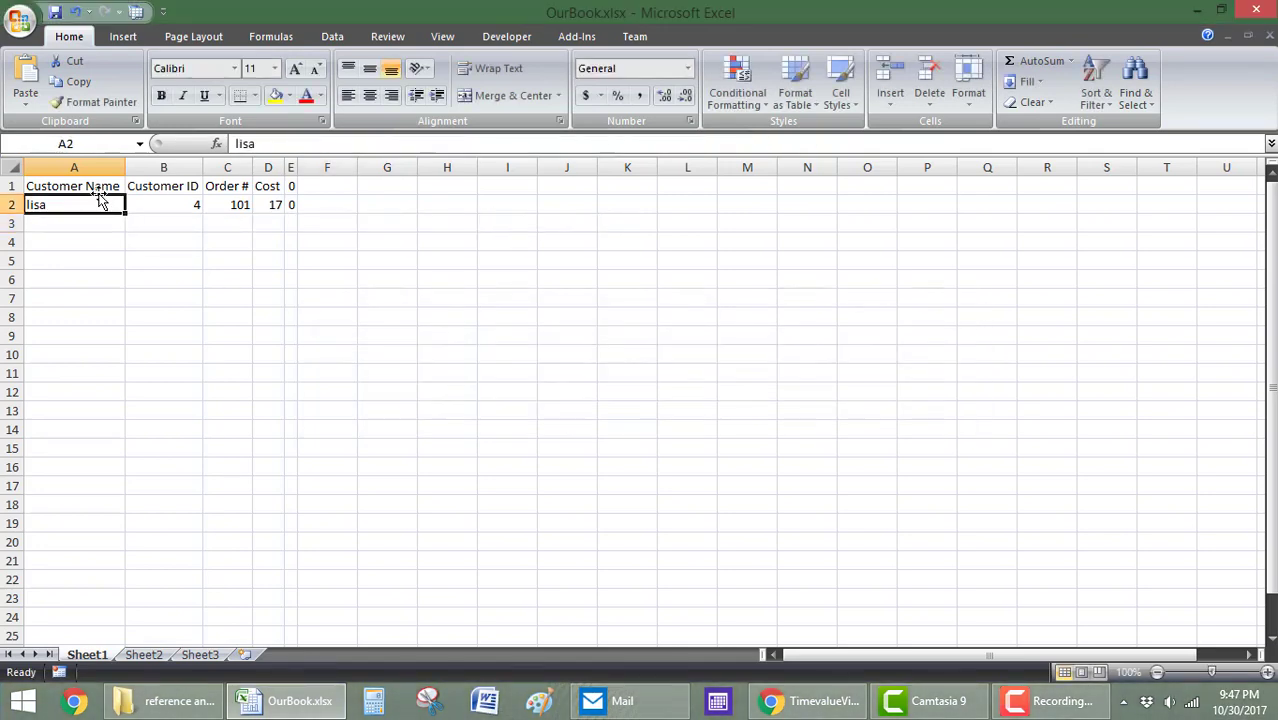
pyautogui.click(105, 187)
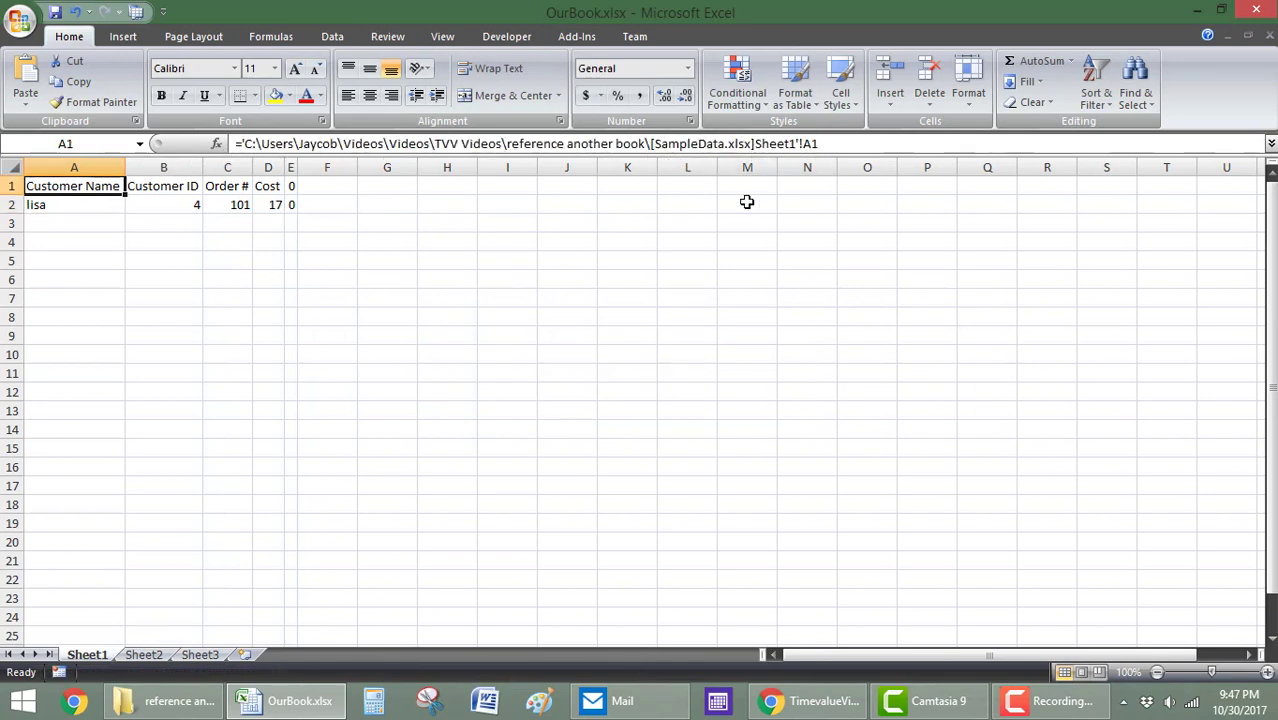
pyautogui.click(45, 221)
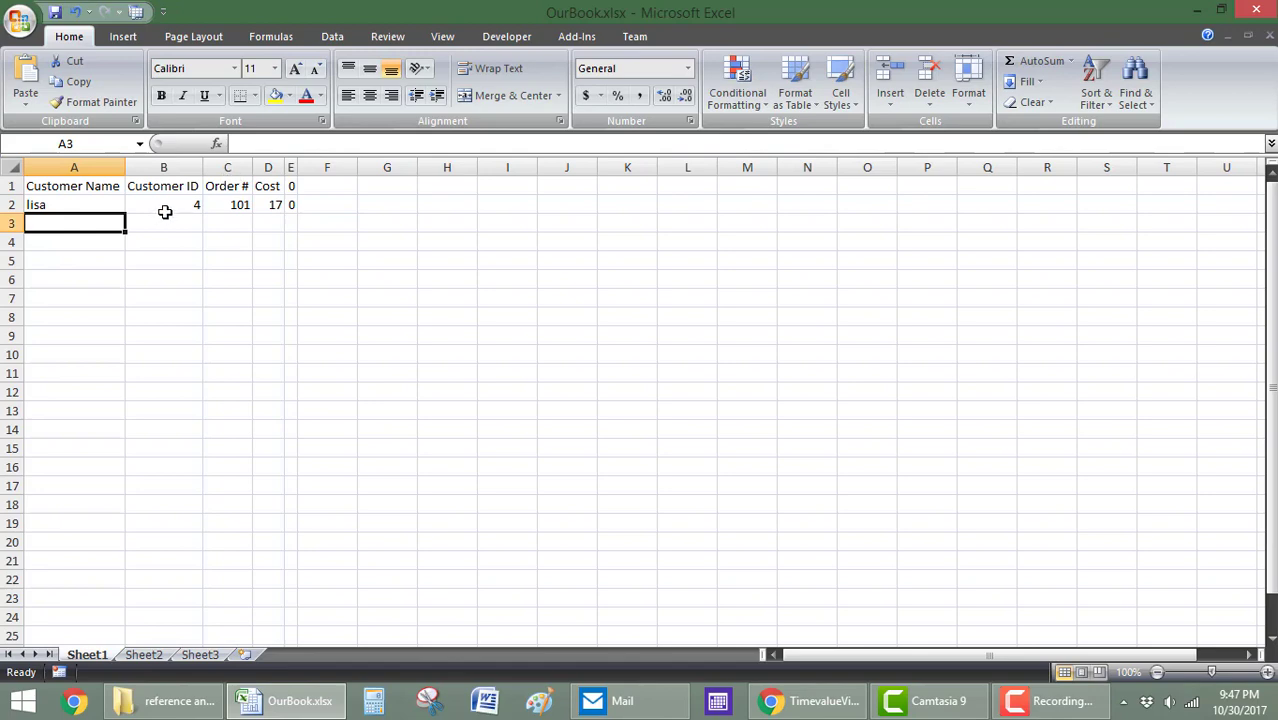
pyautogui.write("='")
pyautogui.write('C:\\Users\\Jaycob\\Videos\\Videos\\TVV Videos\\reference another book')
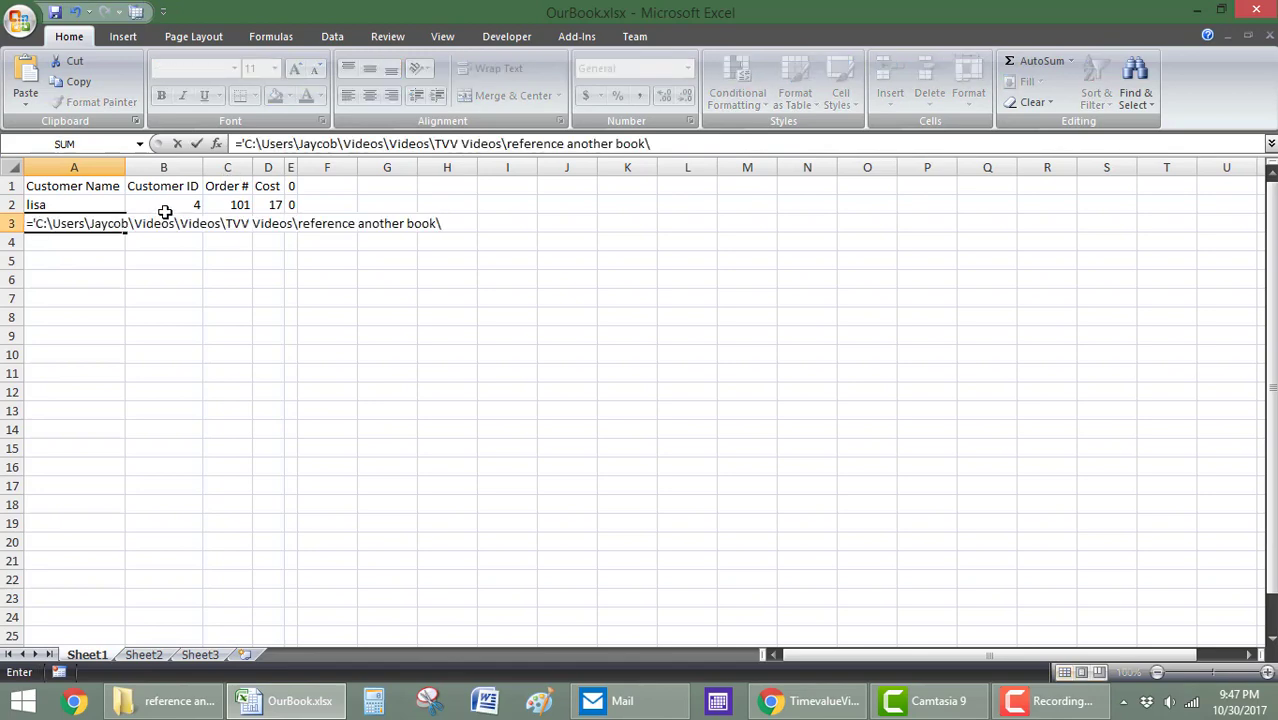
pyautogui.write('\\[sh')
pyautogui.write('sampledata.xl')
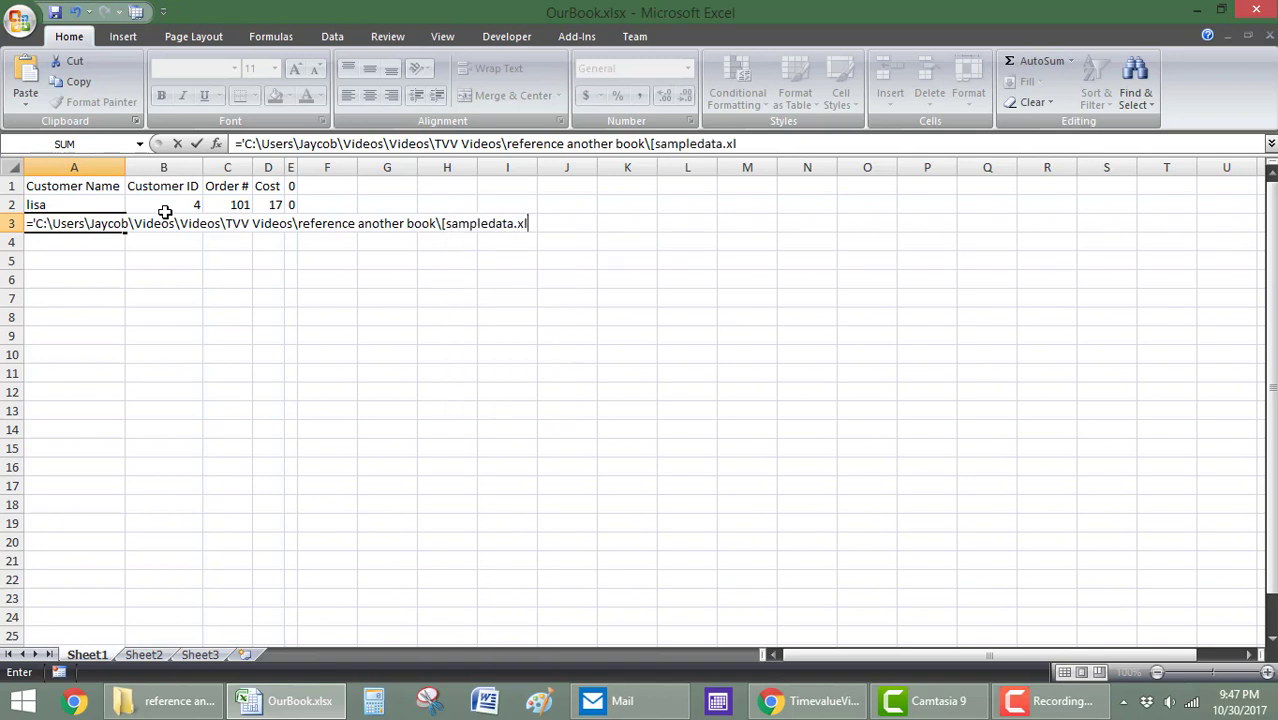
pyautogui.write('sx]sheet1')
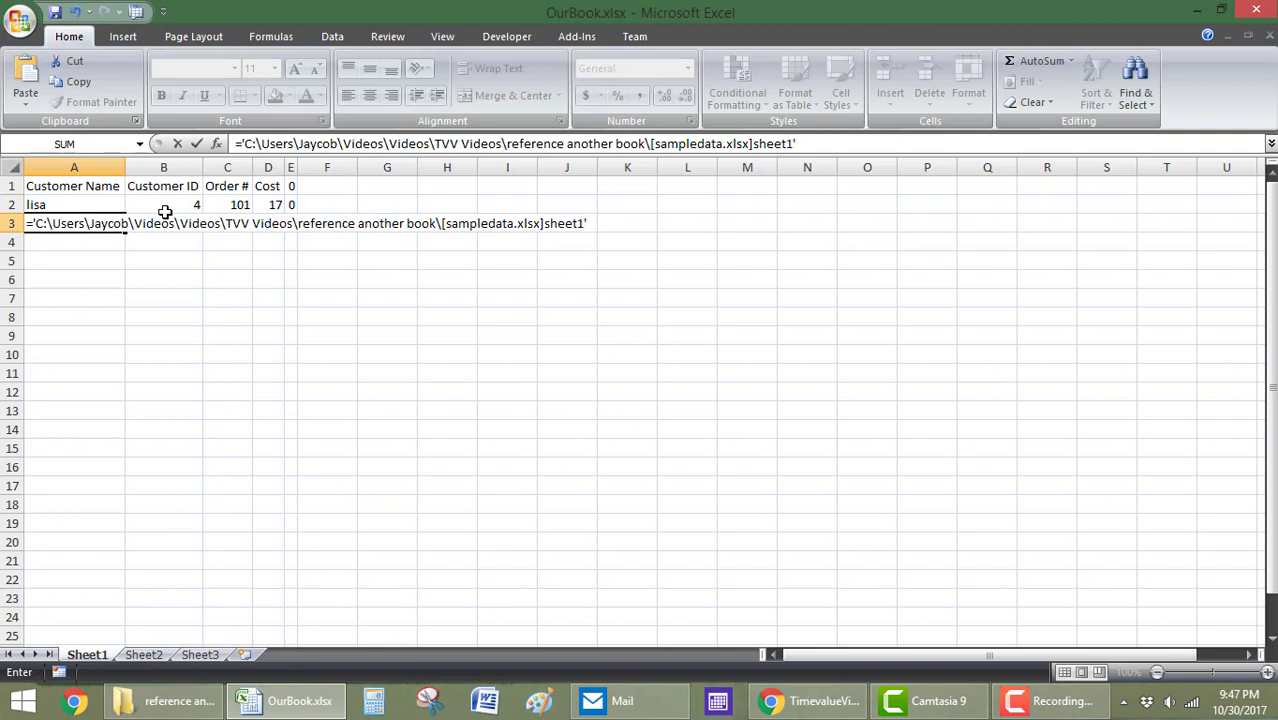
pyautogui.write("'!a1")
pyautogui.press('Return')
# Step: Examine the full external reference in A3, including its folder path, bracketed workbook name, sheet name and cell address
pyautogui.press('Up')
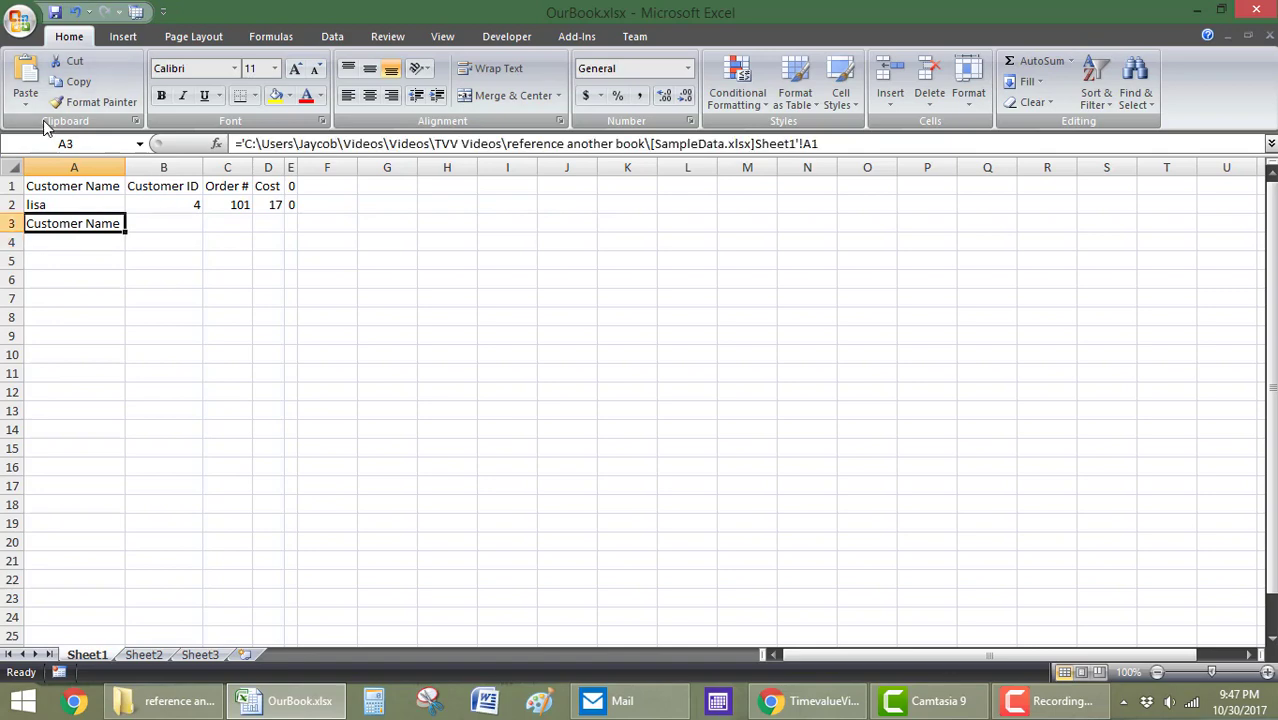
pyautogui.moveTo(238, 143); pyautogui.dragTo(848, 145)
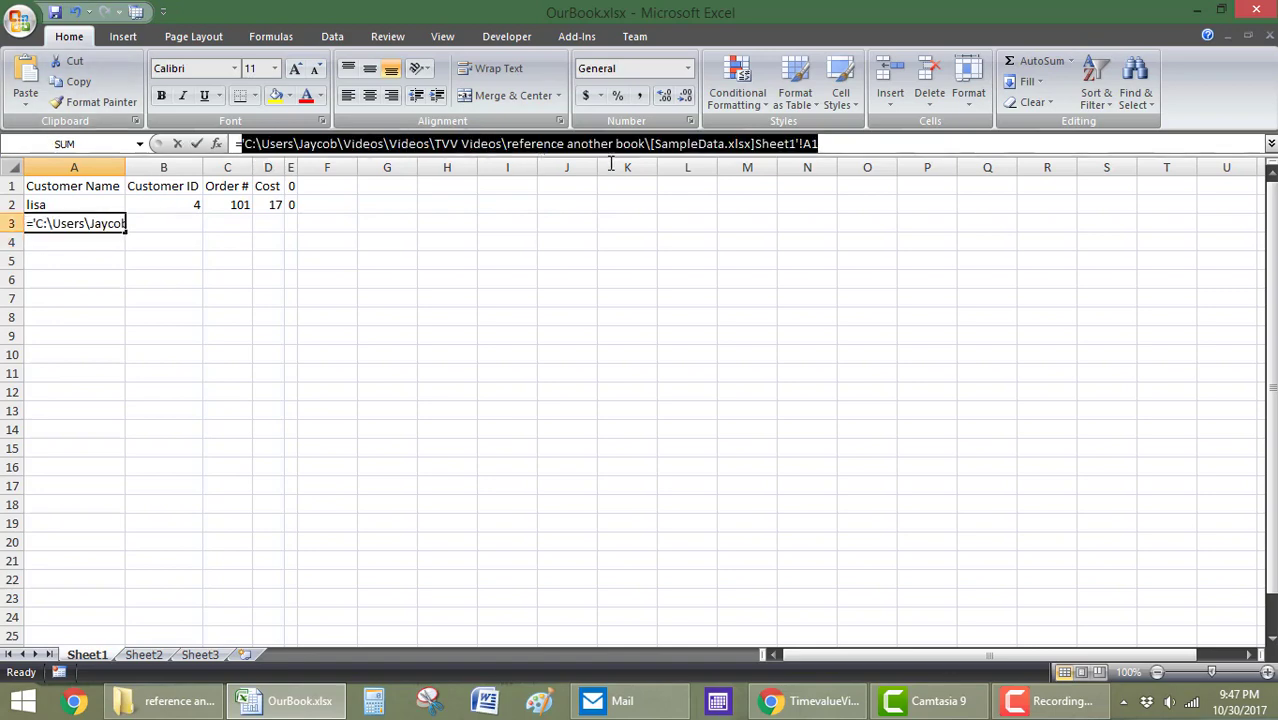
pyautogui.click(848, 145)
pyautogui.moveTo(241, 143); pyautogui.dragTo(770, 143)
pyautogui.click(197, 143)
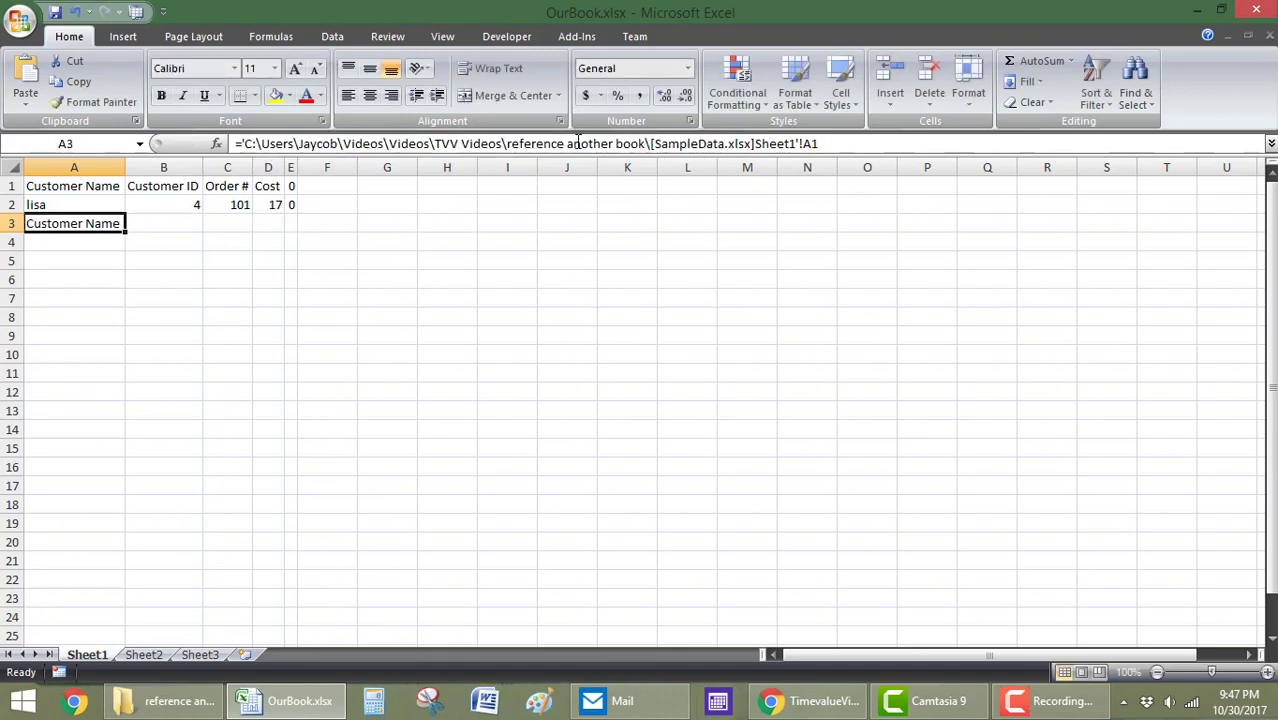
pyautogui.moveTo(658, 143); pyautogui.dragTo(744, 143)
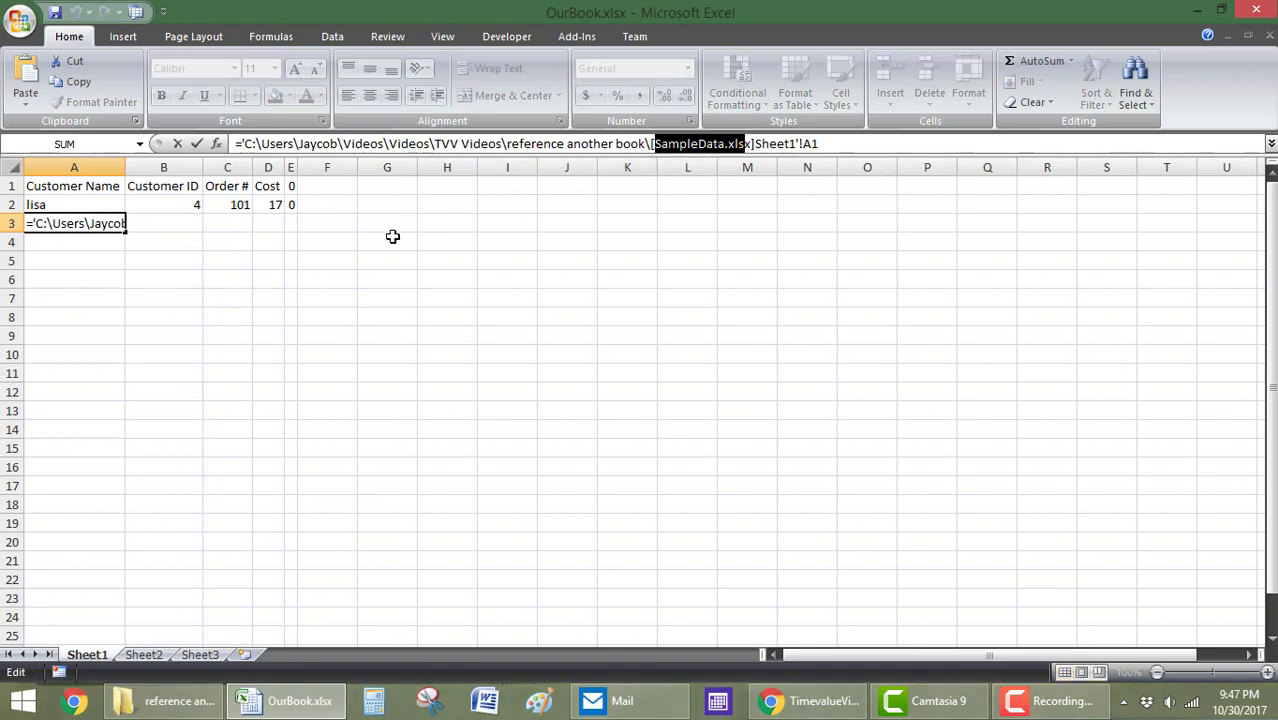
pyautogui.press('Escape')
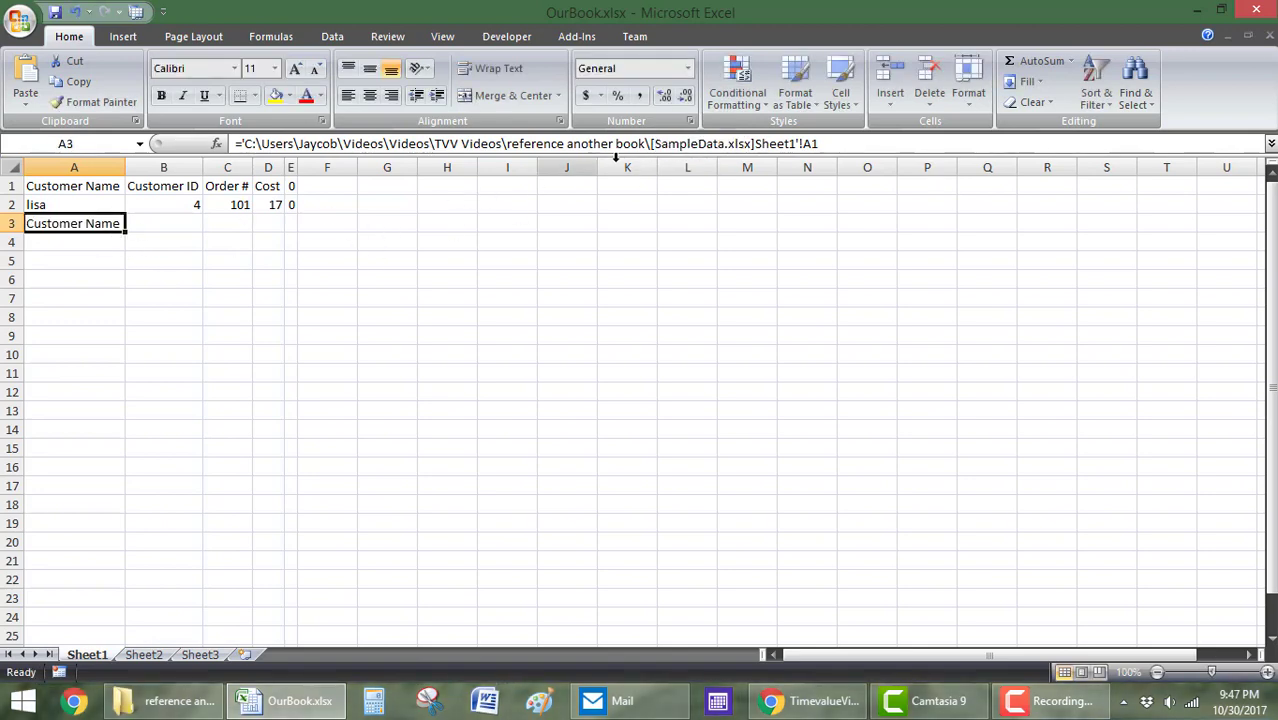
pyautogui.moveTo(655, 143); pyautogui.dragTo(762, 143)
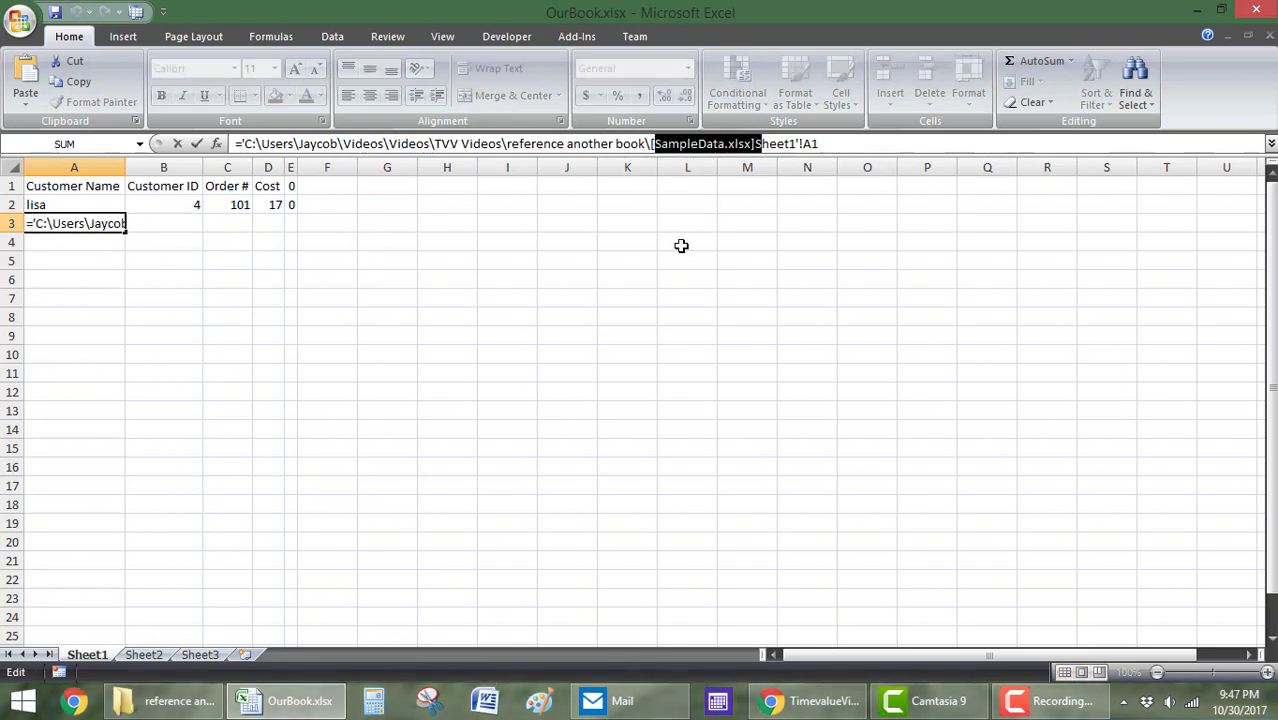
pyautogui.press('Escape')
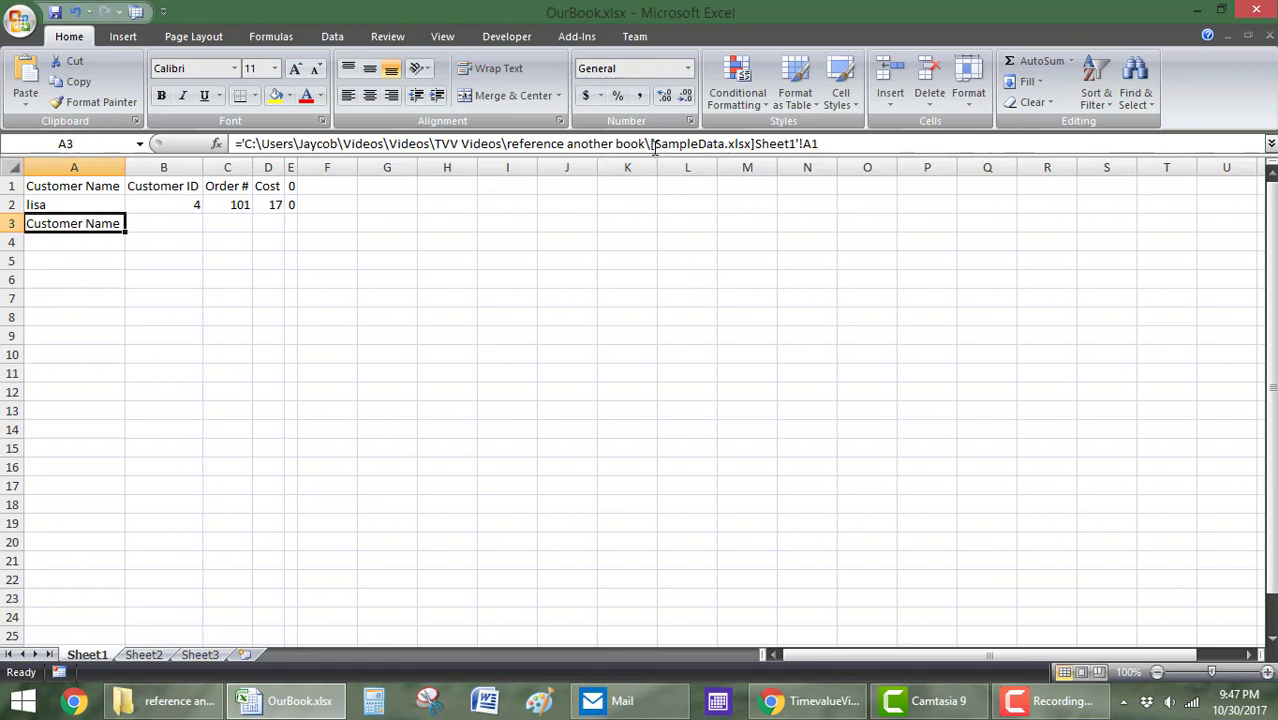
pyautogui.moveTo(655, 145); pyautogui.dragTo(728, 145)
pyautogui.click(742, 143)
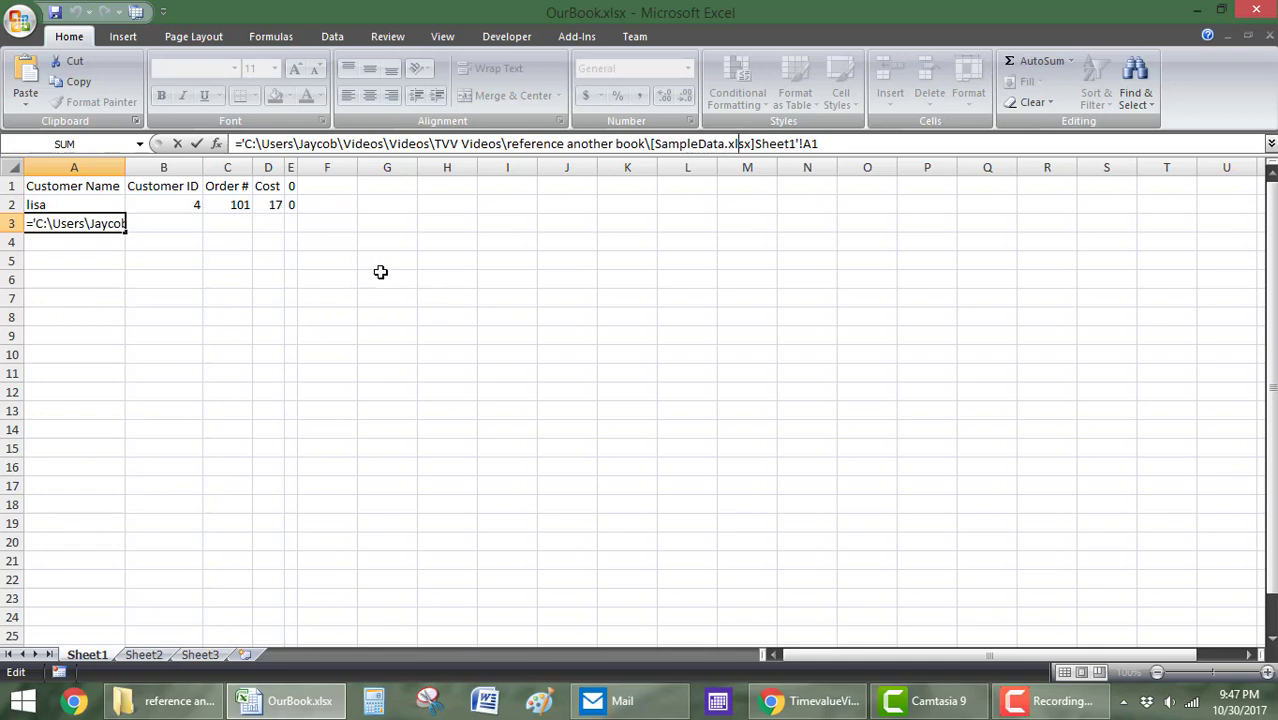
pyautogui.moveTo(243, 143); pyautogui.dragTo(656, 143)
pyautogui.press('Escape')
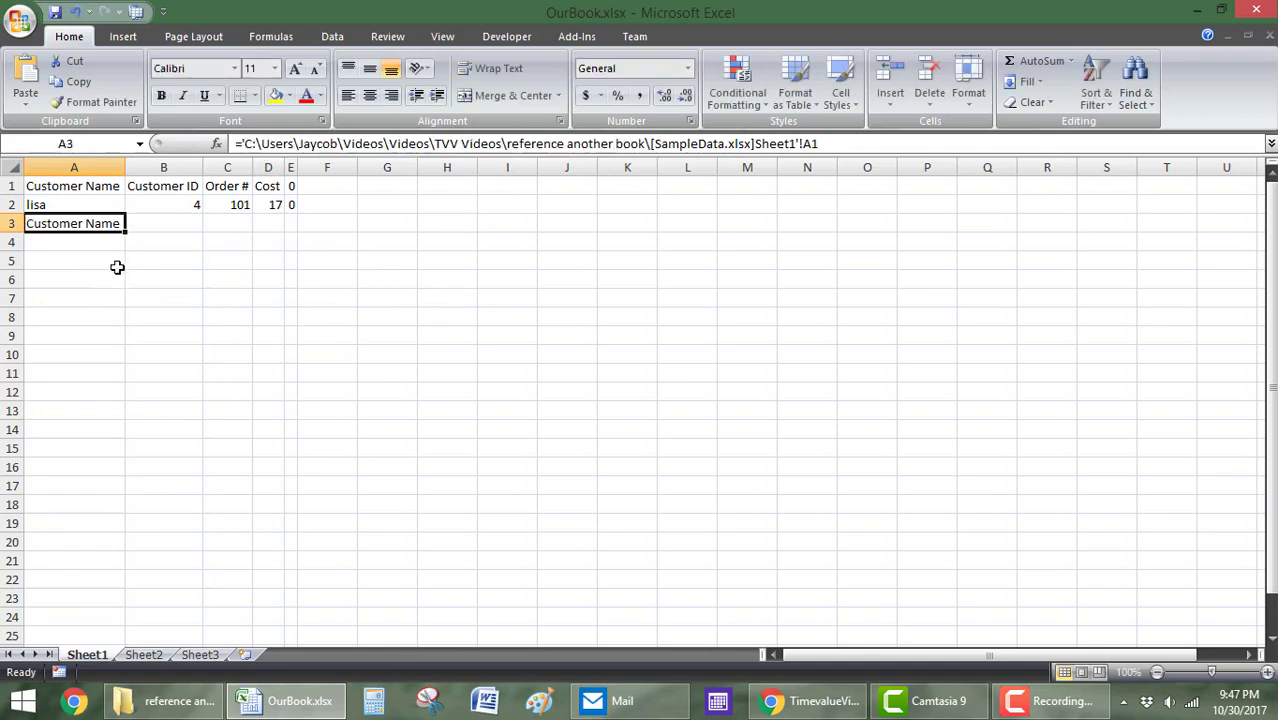
pyautogui.click(170, 283)
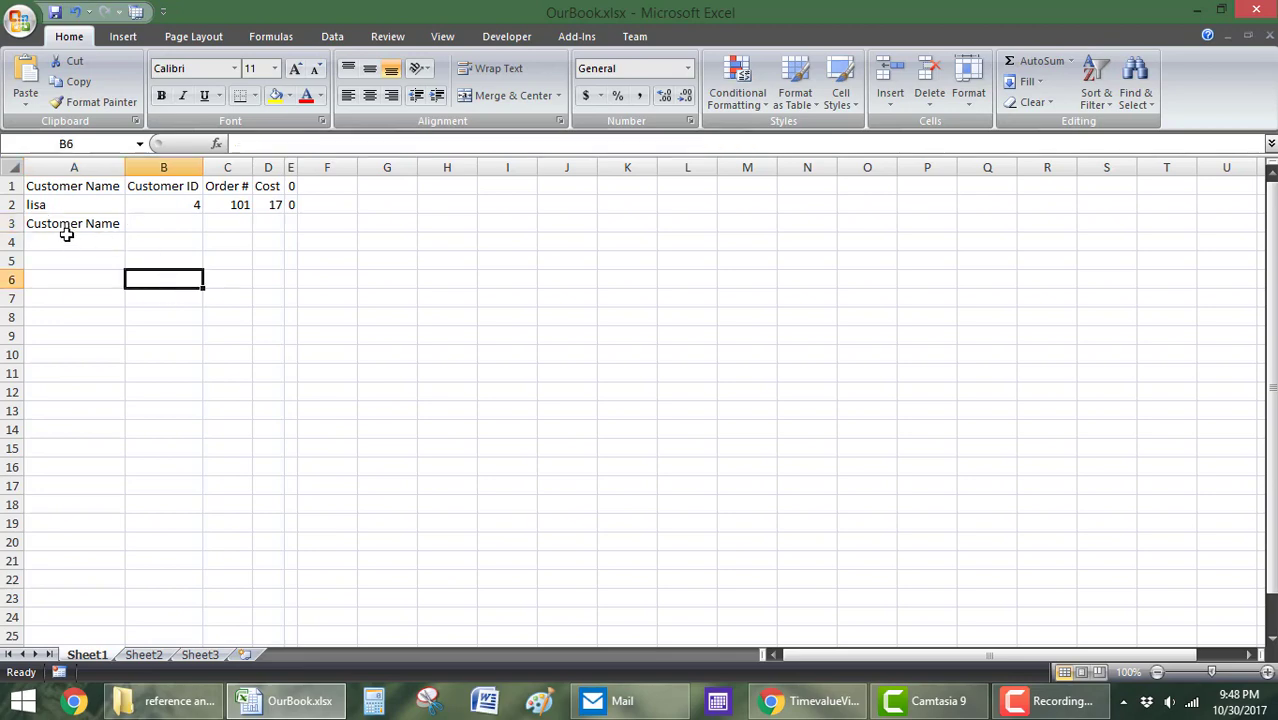
pyautogui.moveTo(63, 240); pyautogui.dragTo(470, 510)
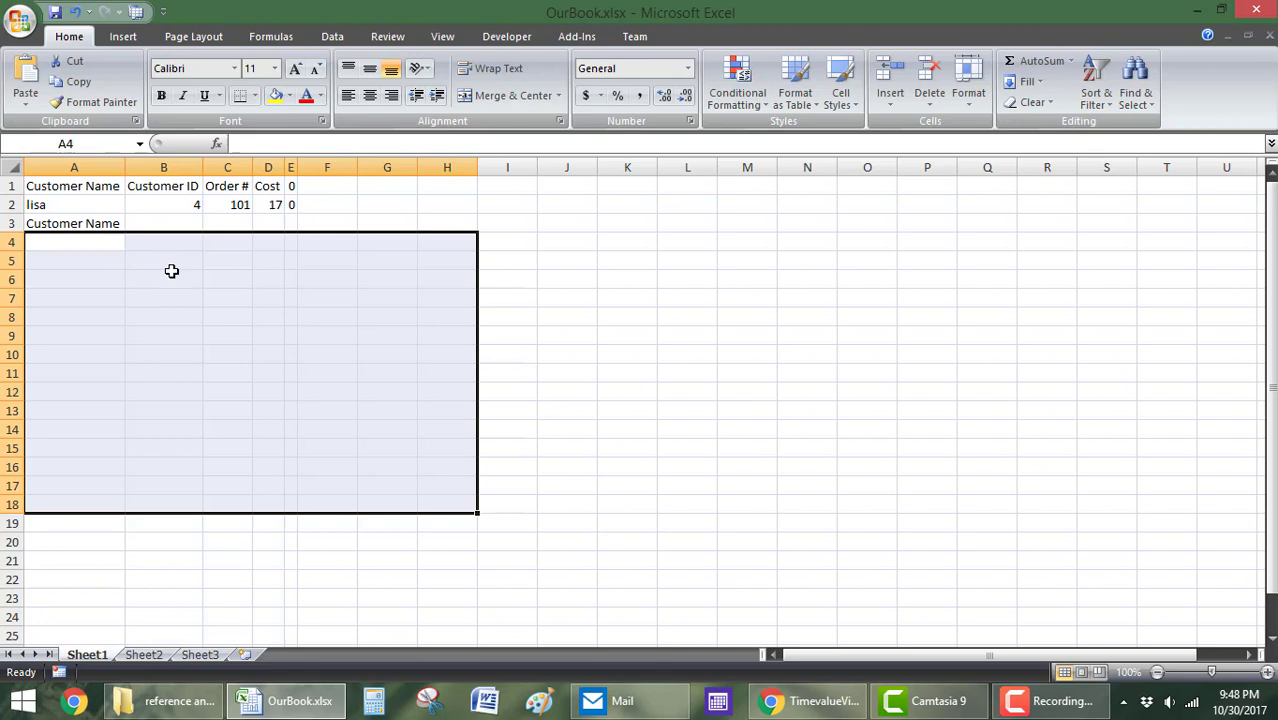
pyautogui.click(96, 227)
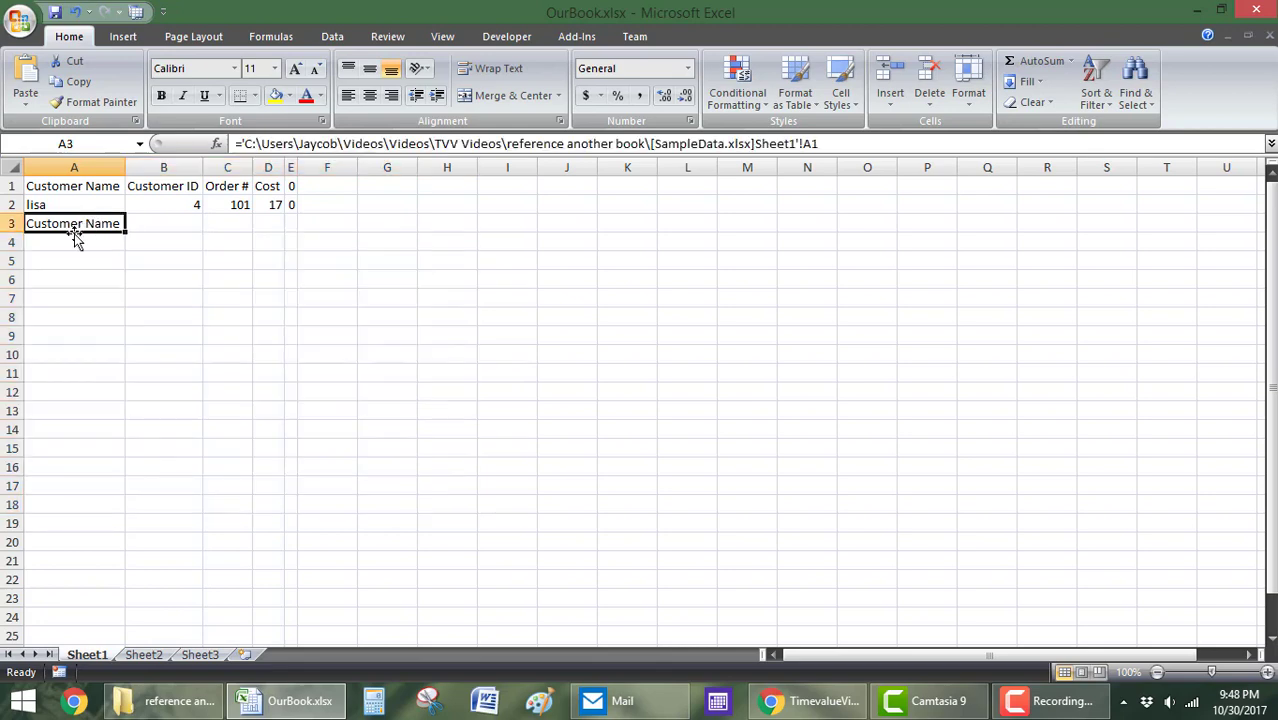
pyautogui.click(77, 251)
pyautogui.moveTo(140, 256); pyautogui.dragTo(191, 325)
pyautogui.moveTo(222, 258); pyautogui.dragTo(245, 322)
pyautogui.moveTo(69, 250); pyautogui.dragTo(260, 317)
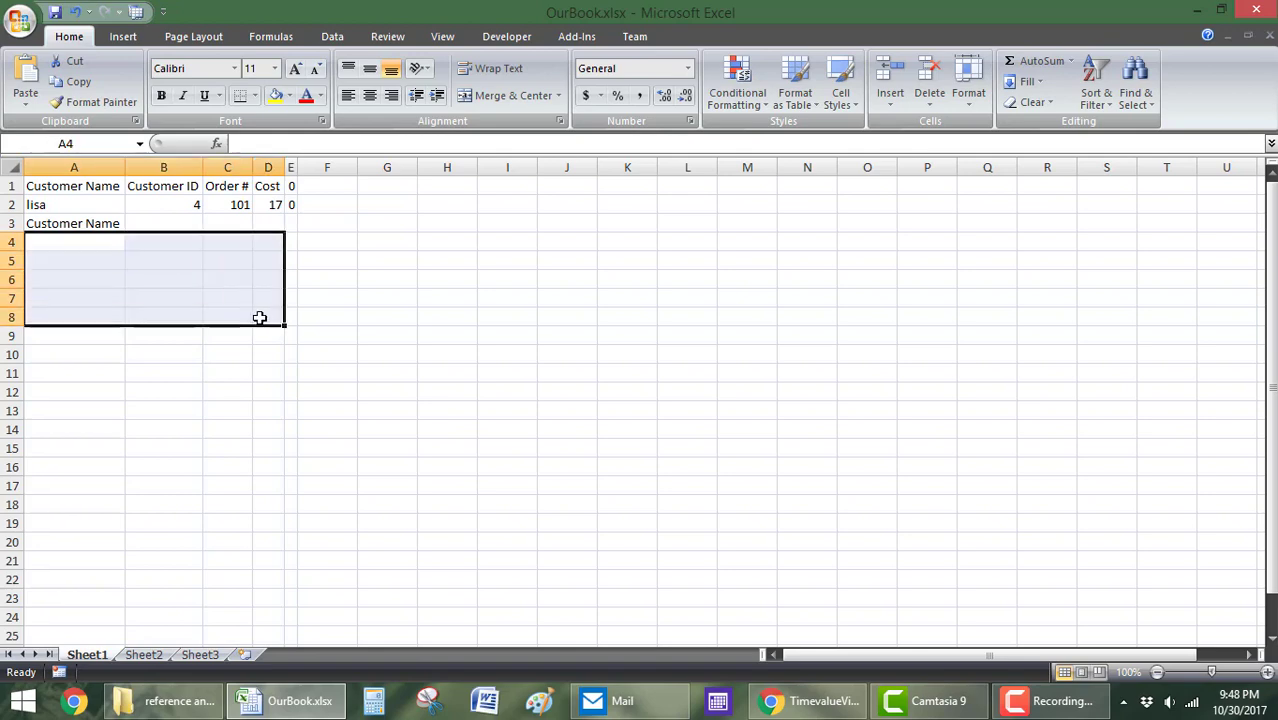
pyautogui.click(189, 279)
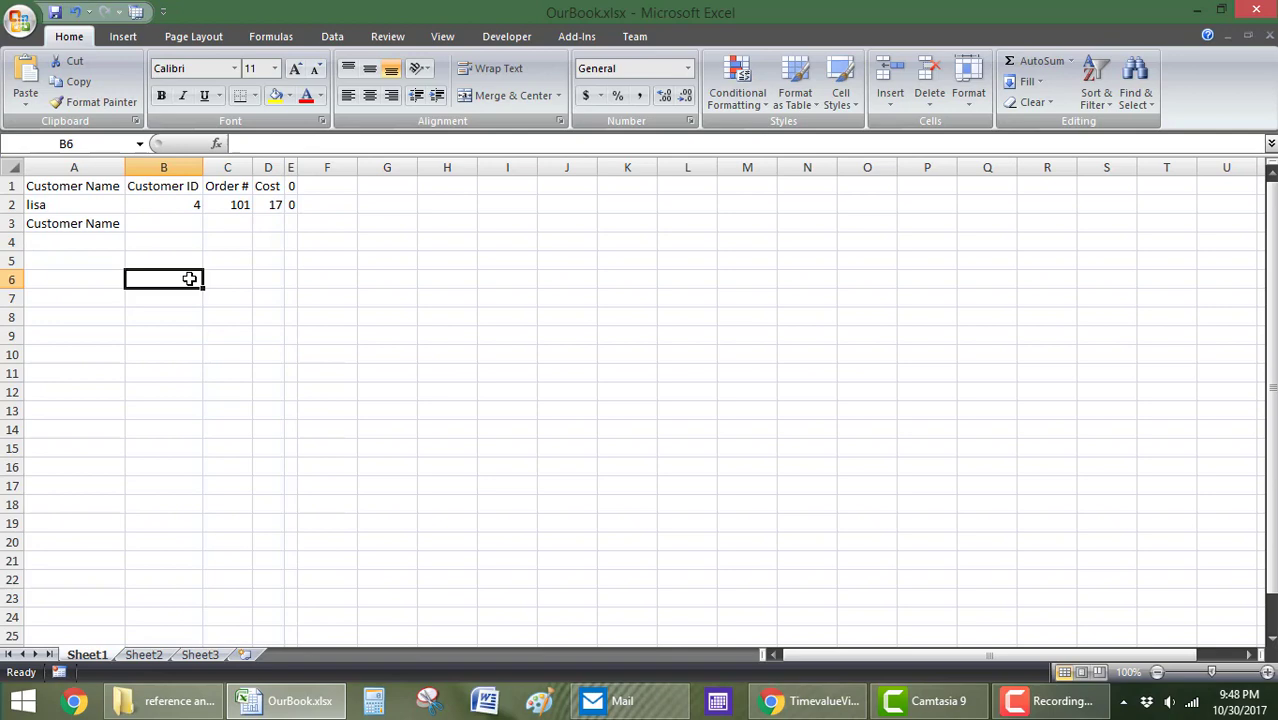
pyautogui.moveTo(74, 258); pyautogui.dragTo(177, 302)
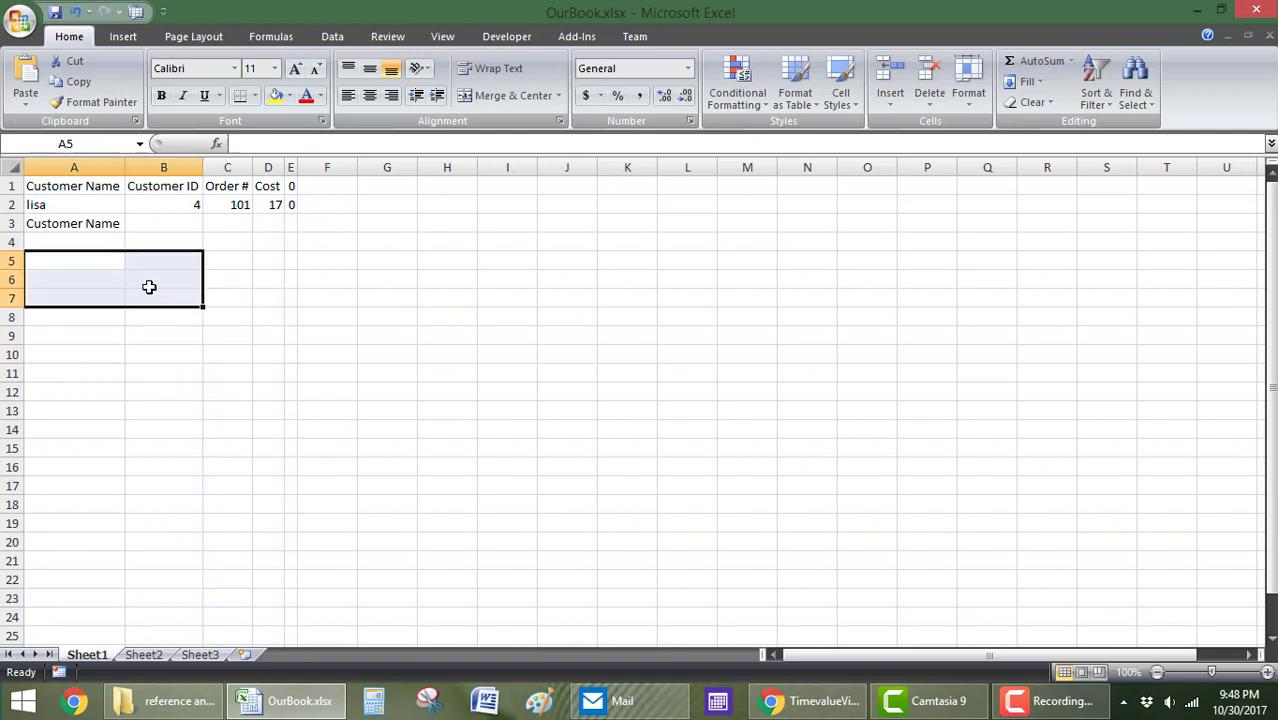
pyautogui.click(97, 221)
pyautogui.moveTo(94, 240); pyautogui.dragTo(86, 390)
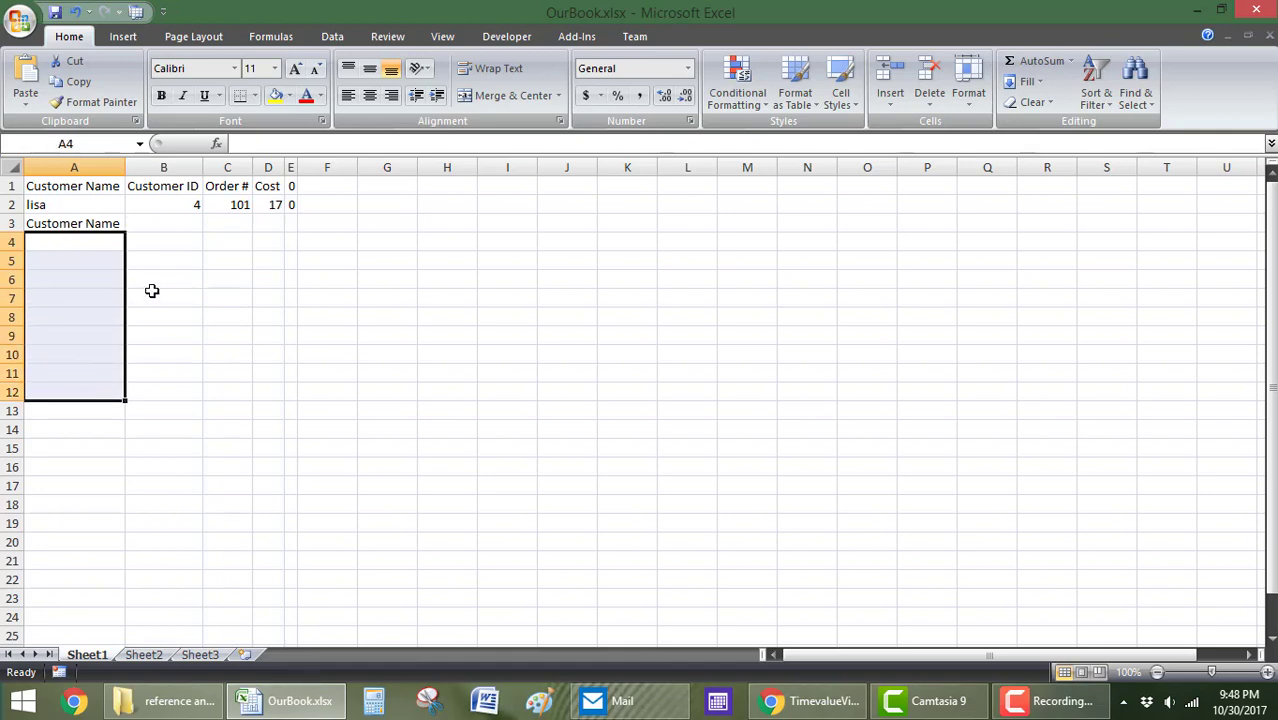
pyautogui.click(166, 259)
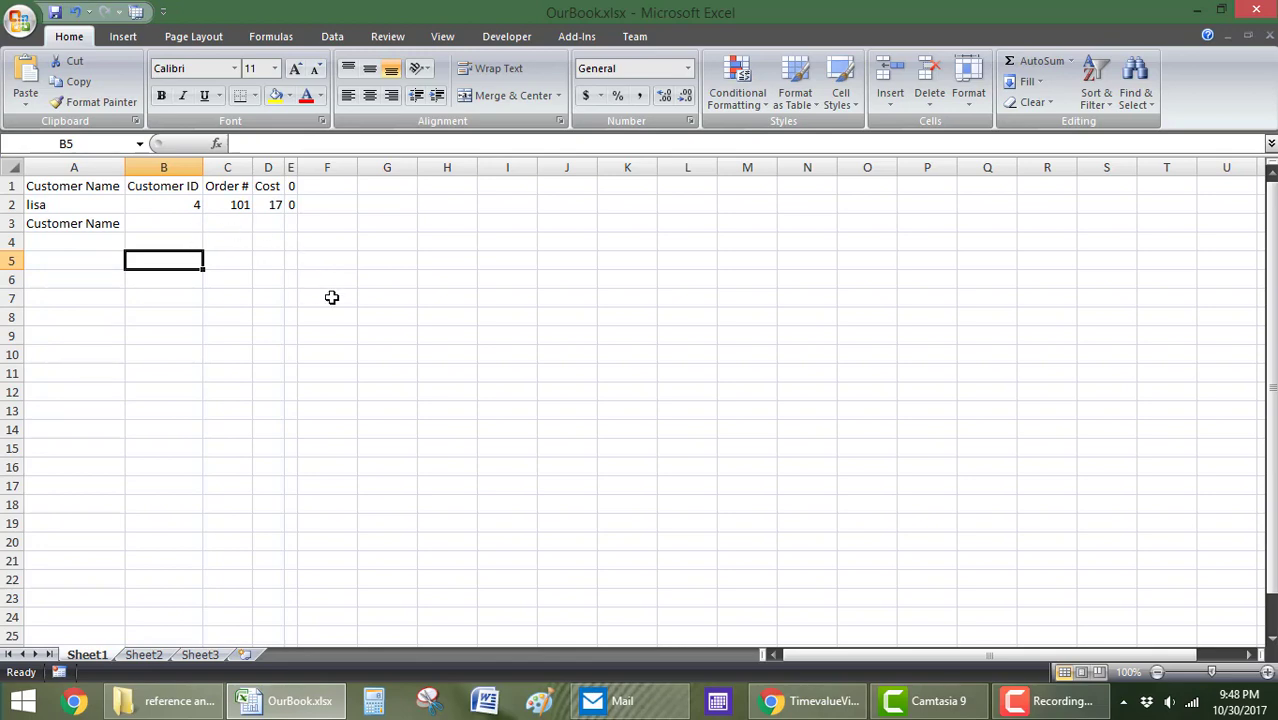
pyautogui.click(471, 317)
pyautogui.click(216, 296)
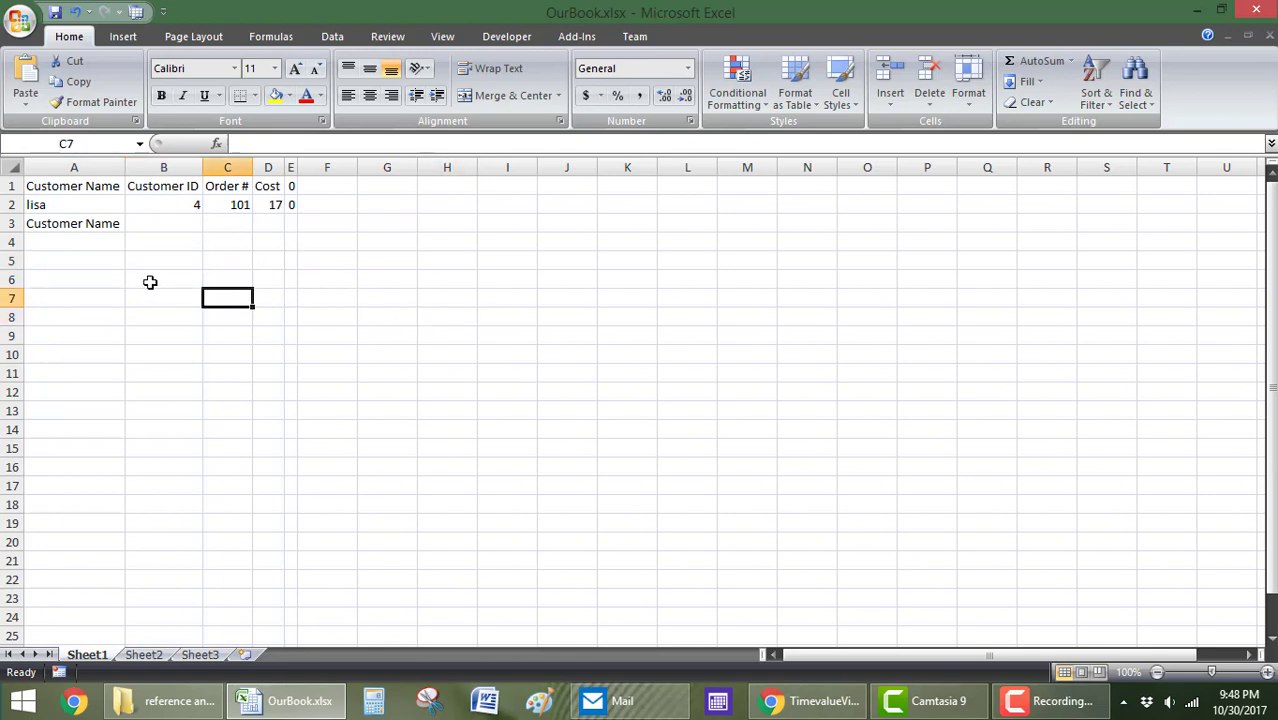
pyautogui.click(93, 277)
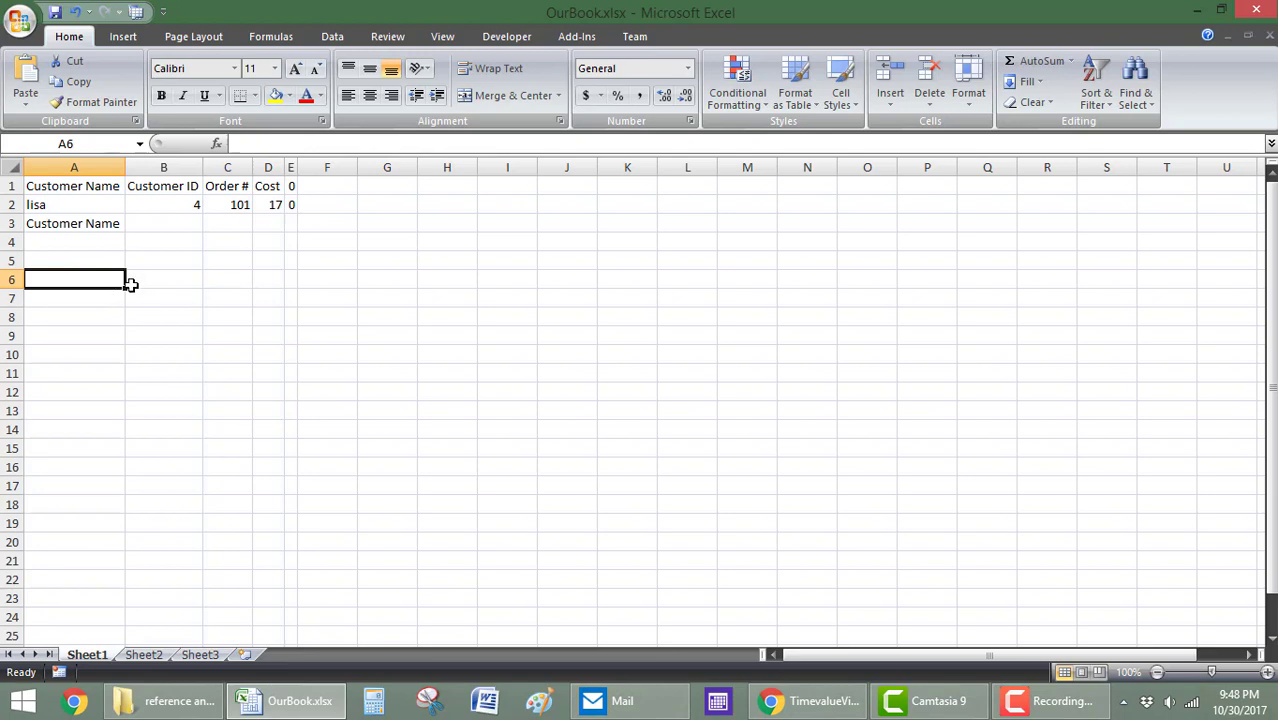
pyautogui.click(205, 298)
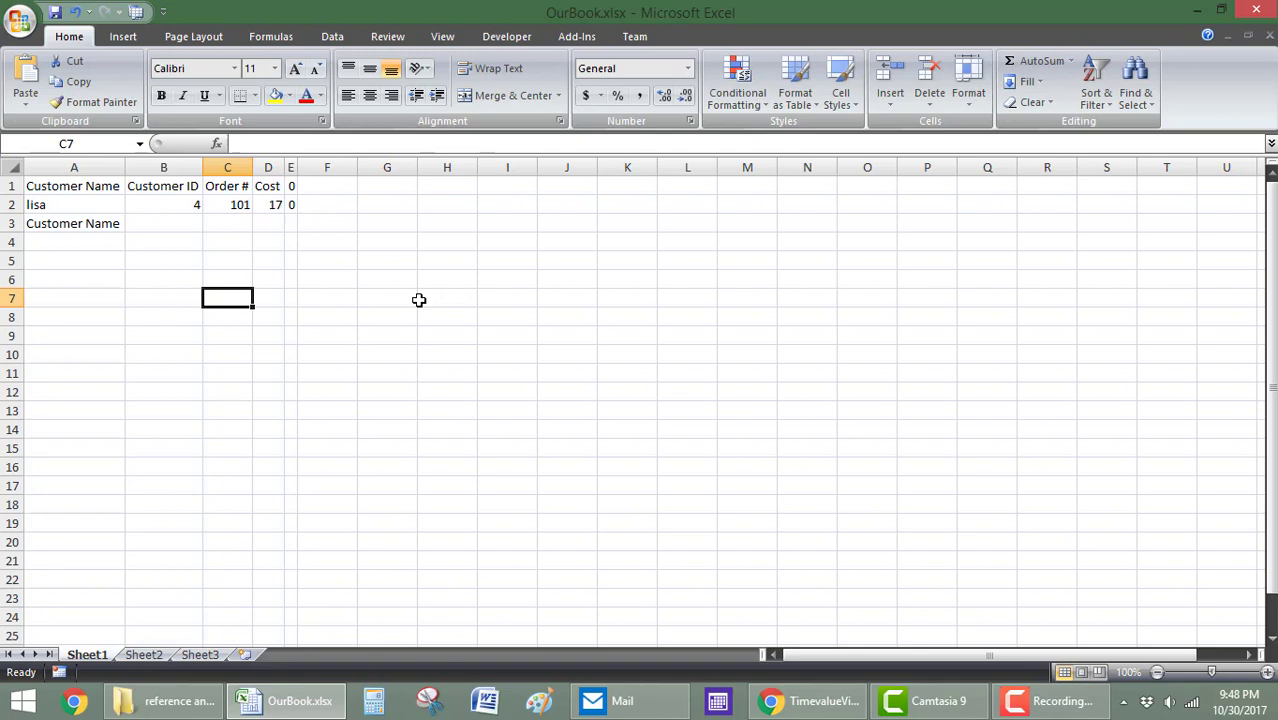
# Step: Review the complete reference to the closed SampleData.xlsx in A3 once more and exit the formula without editing it
pyautogui.click(73, 222)
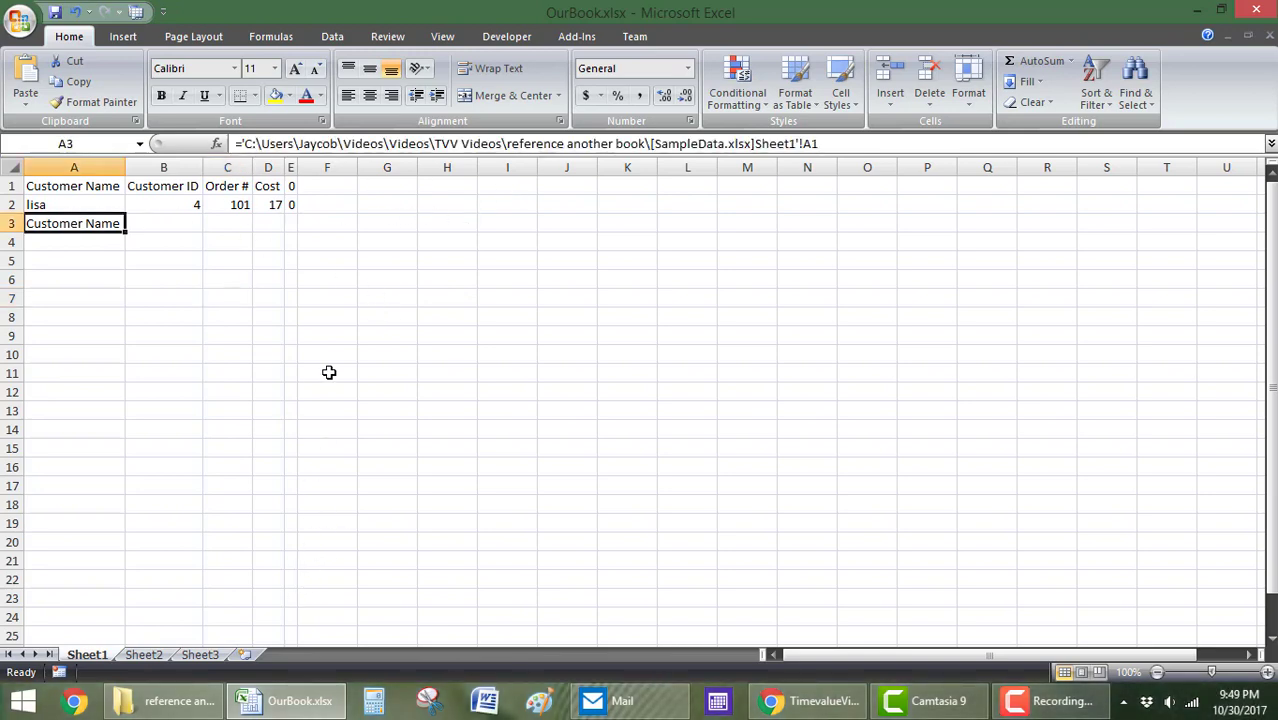
pyautogui.click(140, 255)
pyautogui.click(68, 222)
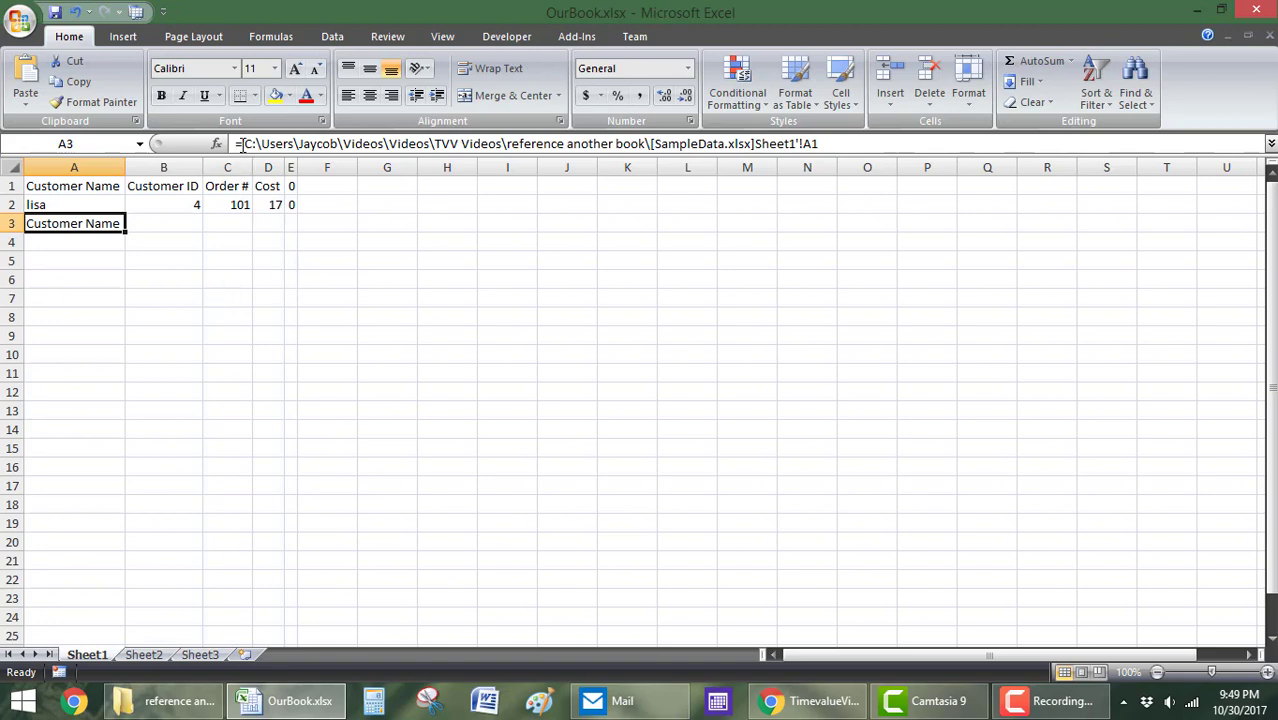
pyautogui.moveTo(243, 144); pyautogui.dragTo(813, 140)
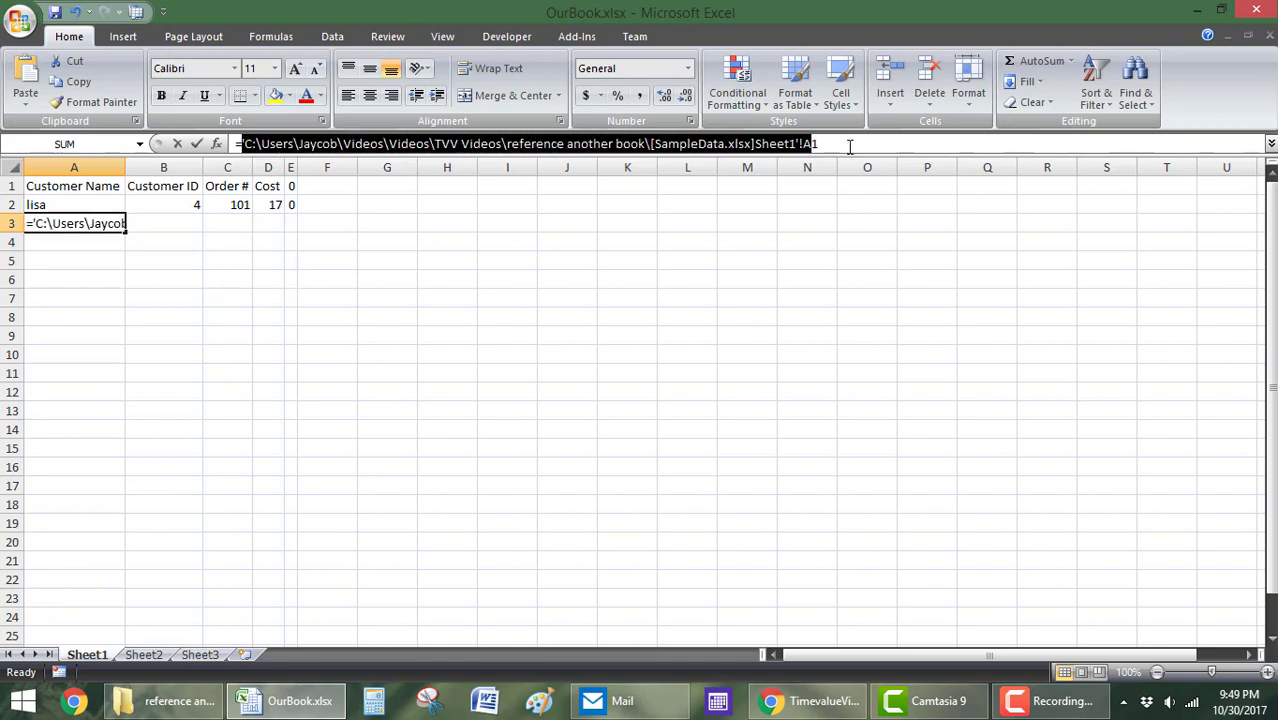
pyautogui.click(465, 260)
pyautogui.press('Escape')
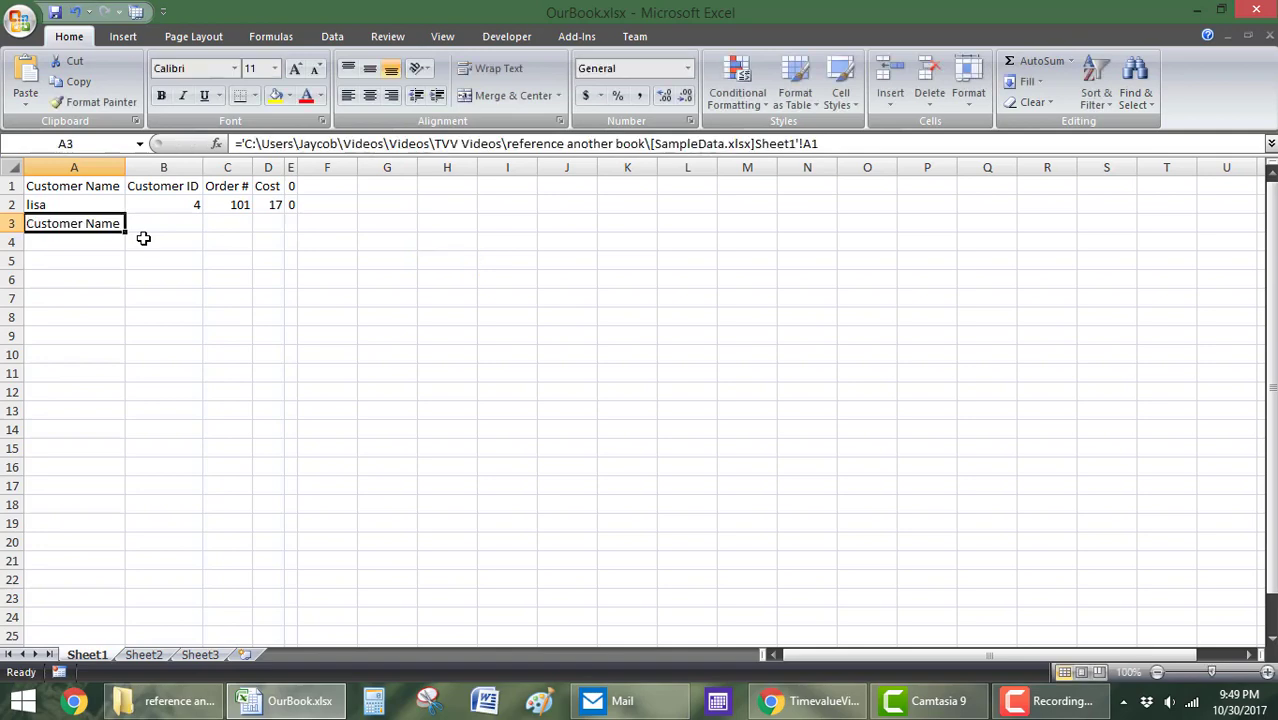